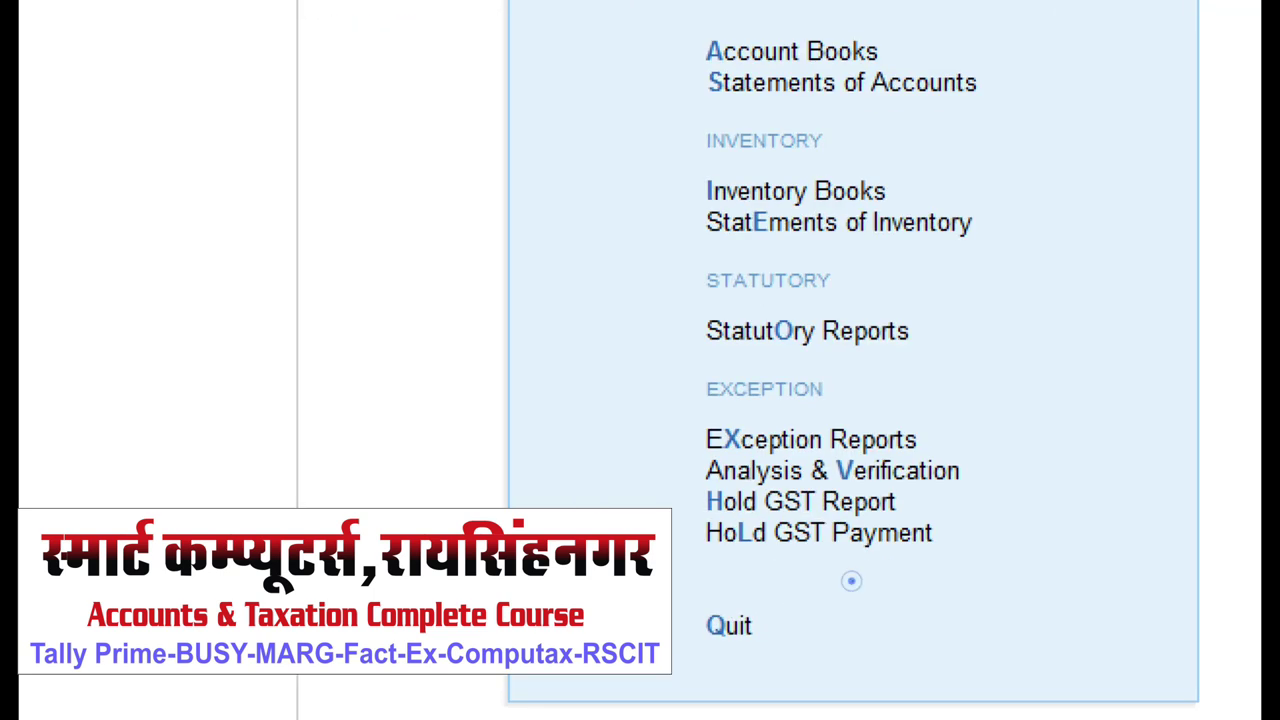
{"action": "left_click_drag", "start_coordinate": [768, 530], "coordinate": [777, 549]}
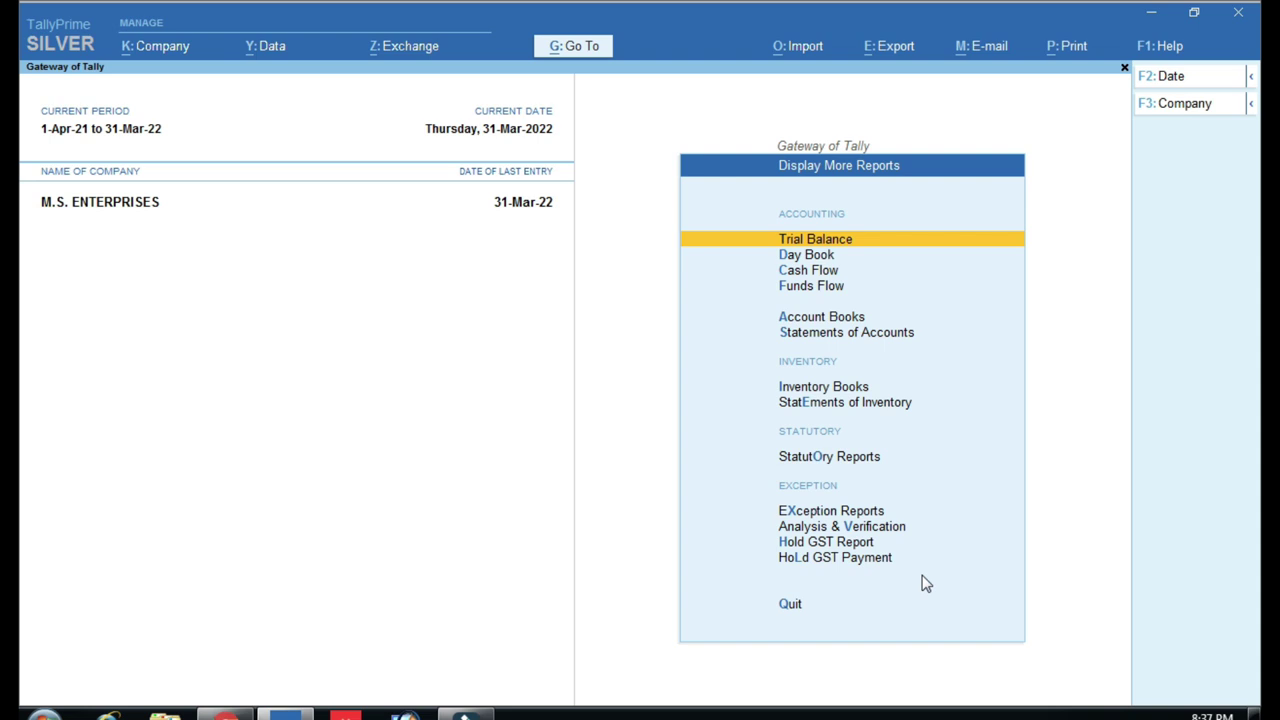
{"action": "key", "text": "ctrl+1"}
{"action": "left_click_drag", "start_coordinate": [662, 503], "coordinate": [977, 590]}
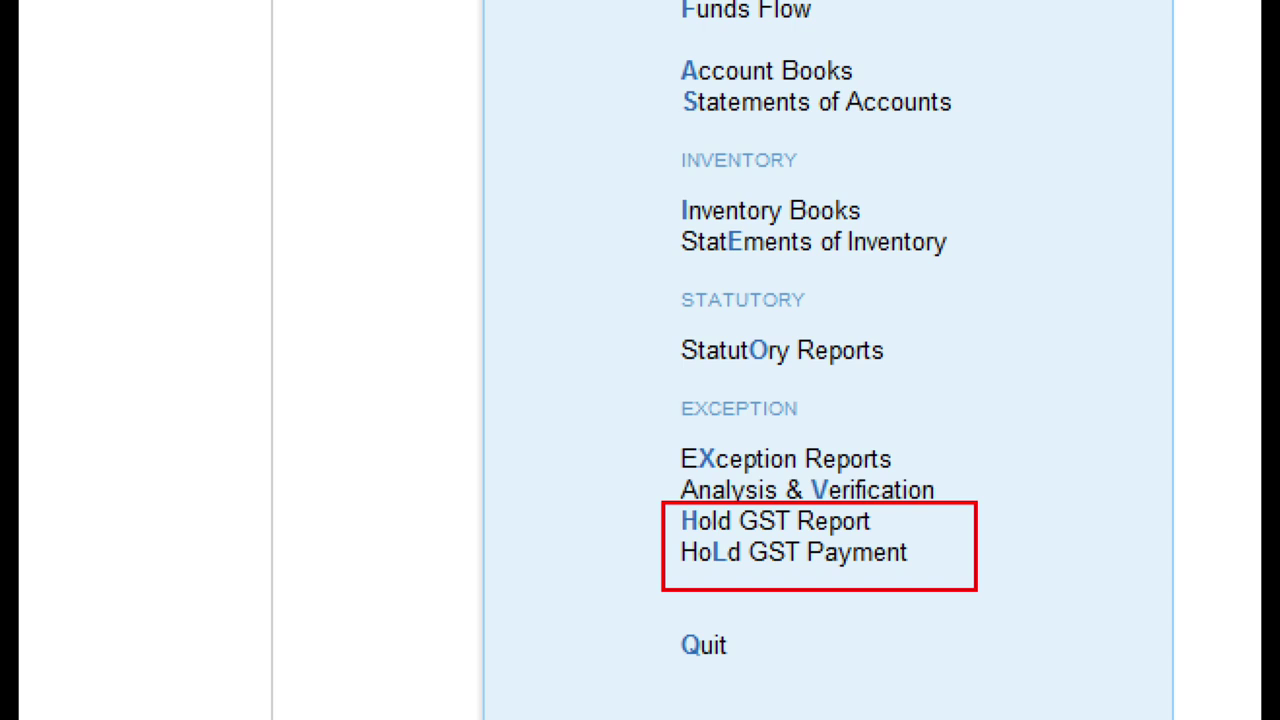
{"action": "key", "text": "Escape"}
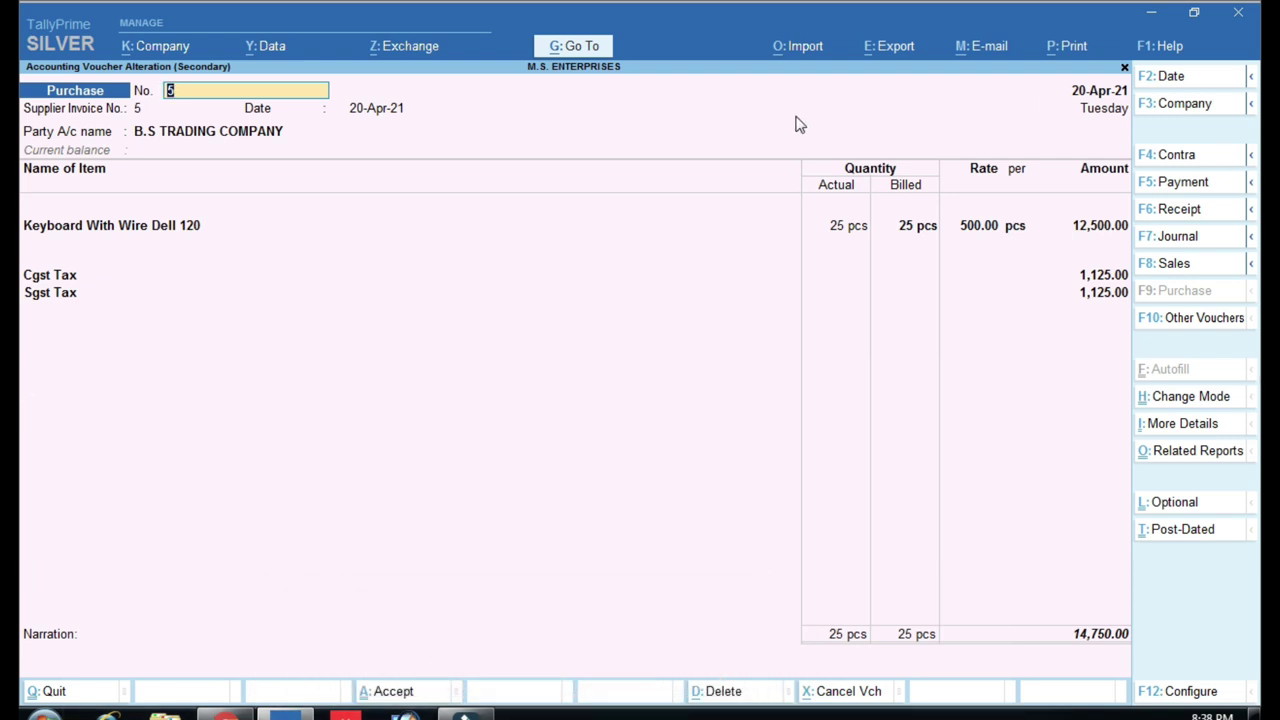
{"action": "key", "text": "ctrl"}
Switch to the GST portal in the browser and view the summary of the monthly GSTR-2B auto-drafted ITC statement
{"action": "key", "text": "alt+Tab"}
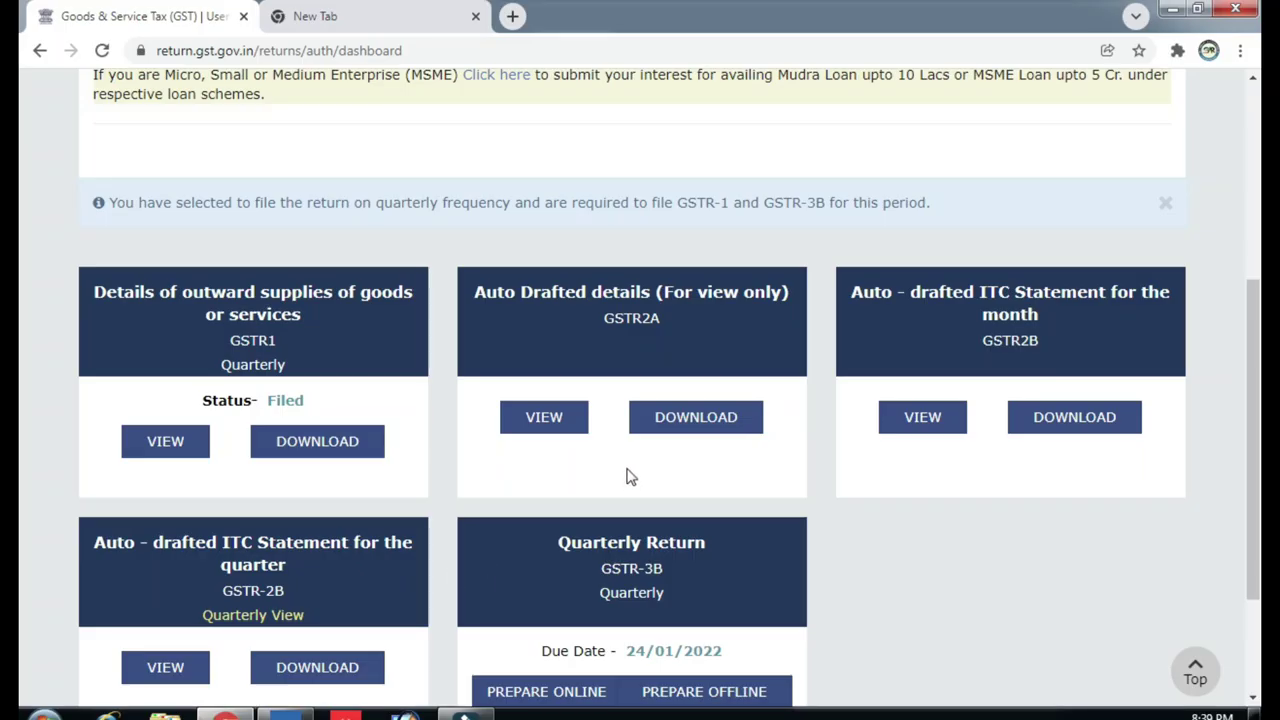
{"action": "left_click", "coordinate": [929, 422]}
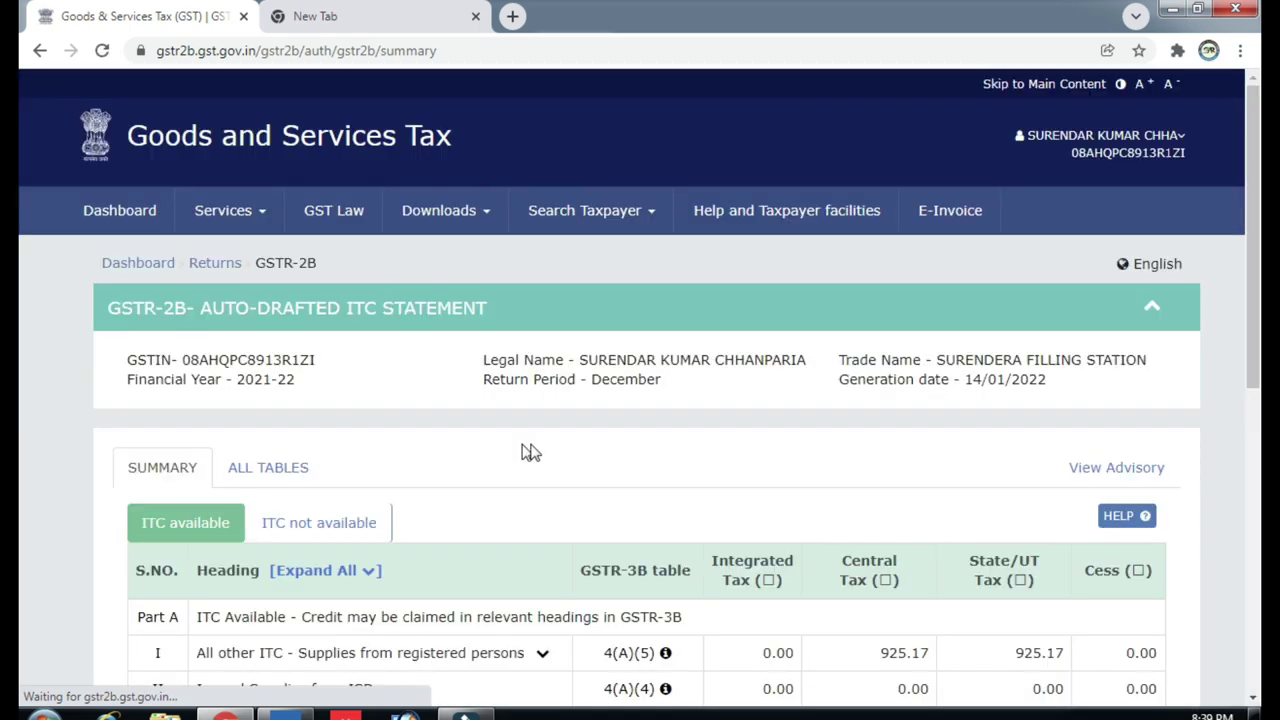
{"action": "scroll", "coordinate": [557, 463], "scroll_direction": "down", "scroll_amount": 2}
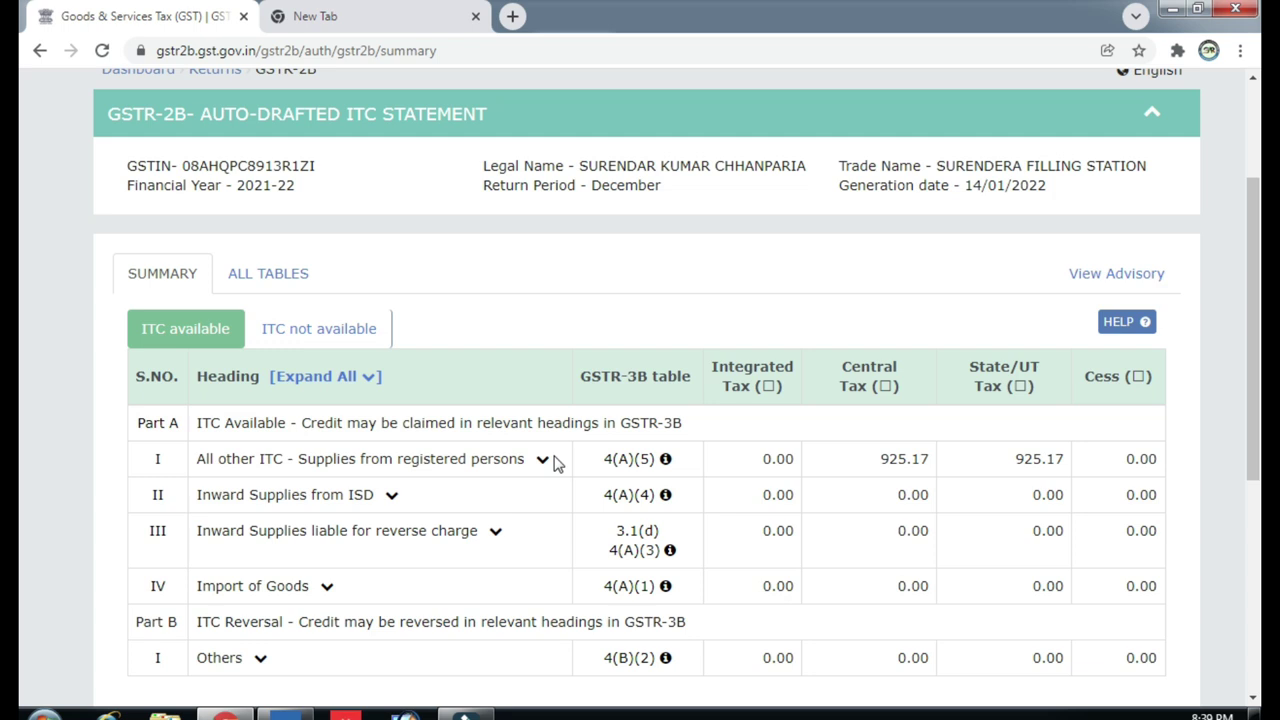
Switch back to TallyPrime and examine the party name, the invoice total and the CGST and SGST amounts of the purchase voucher
{"action": "left_click", "coordinate": [307, 712]}
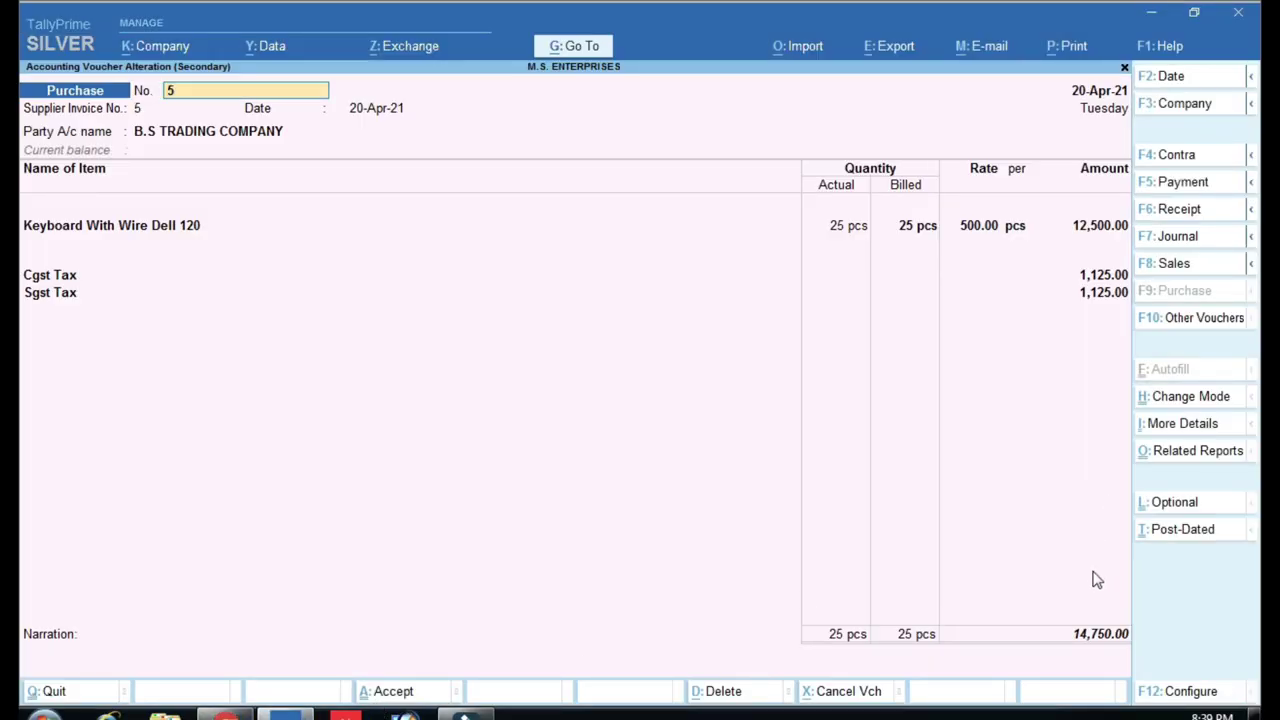
{"action": "key", "text": "ctrl"}
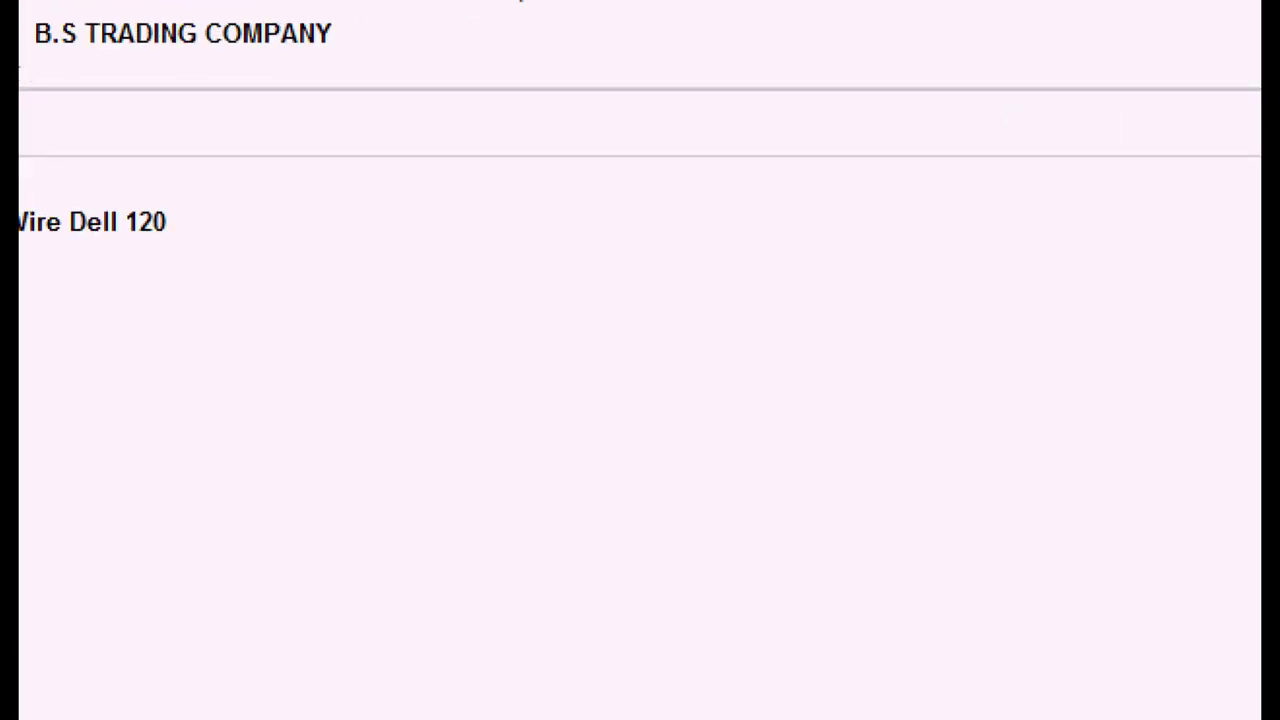
{"action": "mouse_move", "coordinate": [231, 125]}
{"action": "left_mouse_down"}
{"action": "mouse_move", "coordinate": [286, 190]}
{"action": "mouse_move", "coordinate": [588, 196]}
{"action": "left_mouse_up"}
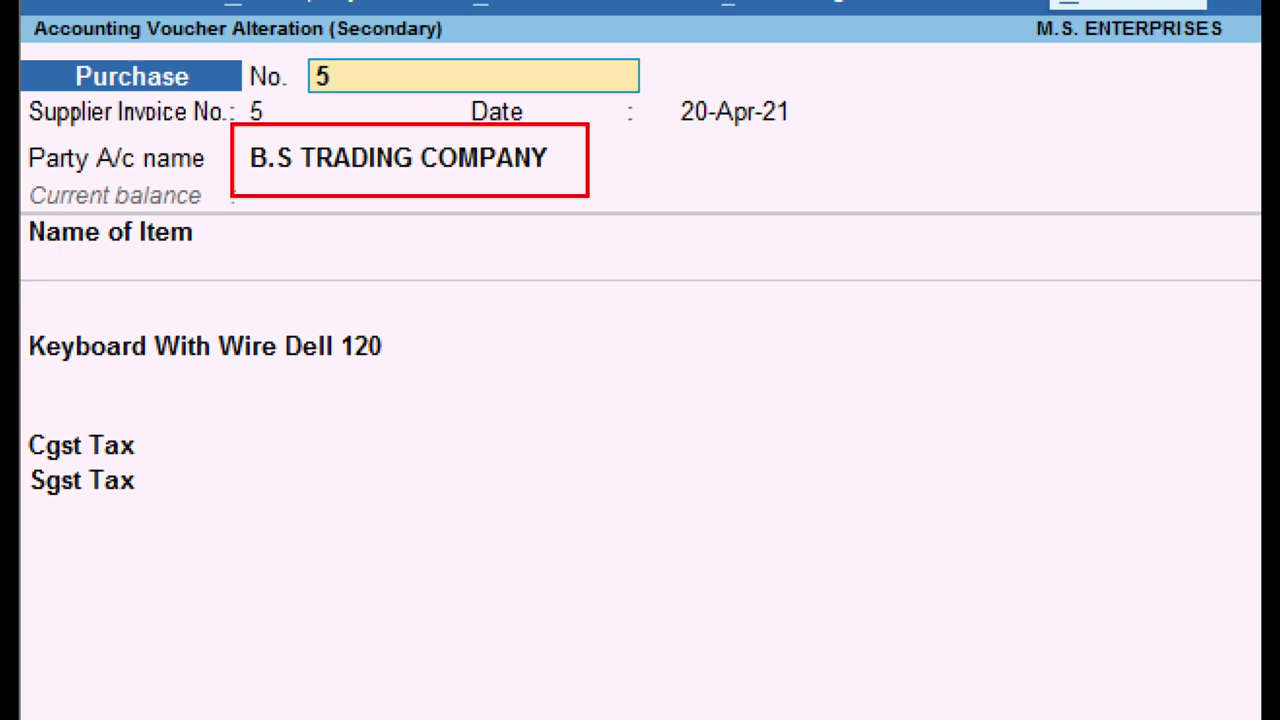
{"action": "key", "text": "ctrl"}
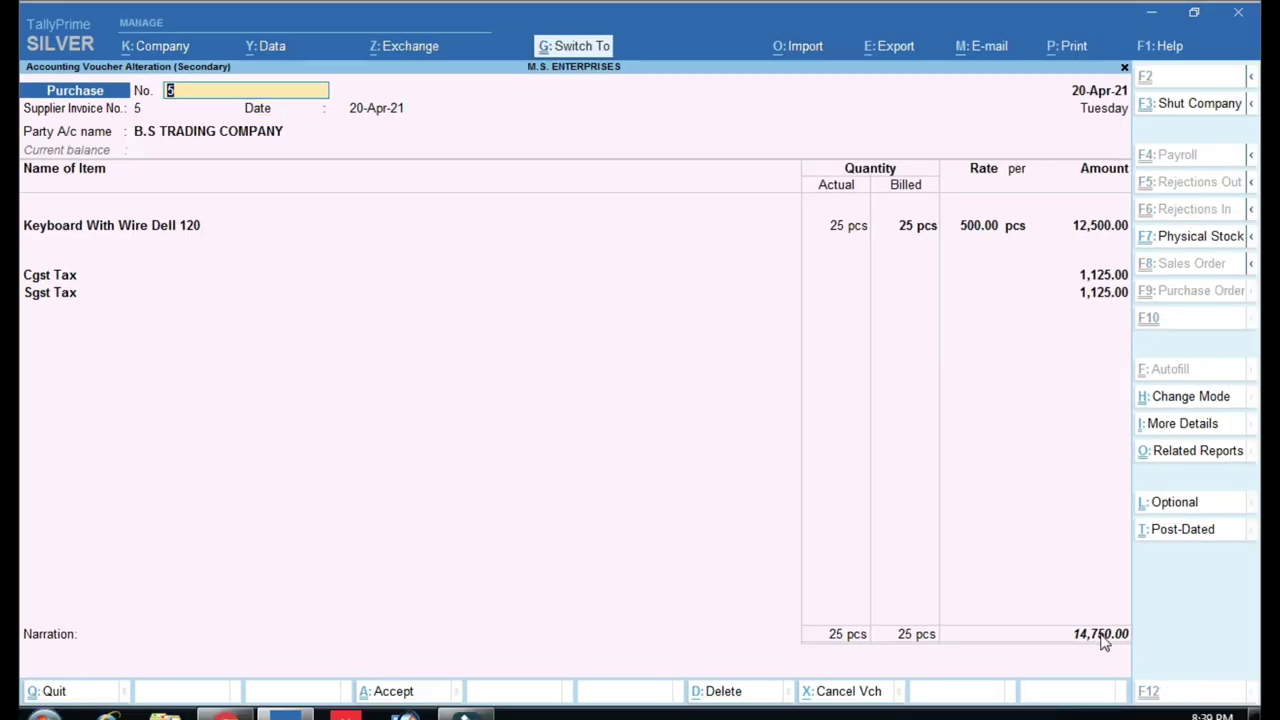
{"action": "mouse_move", "coordinate": [1004, 591]}
{"action": "left_mouse_down"}
{"action": "mouse_move", "coordinate": [1051, 643]}
{"action": "mouse_move", "coordinate": [1196, 682]}
{"action": "left_mouse_up"}
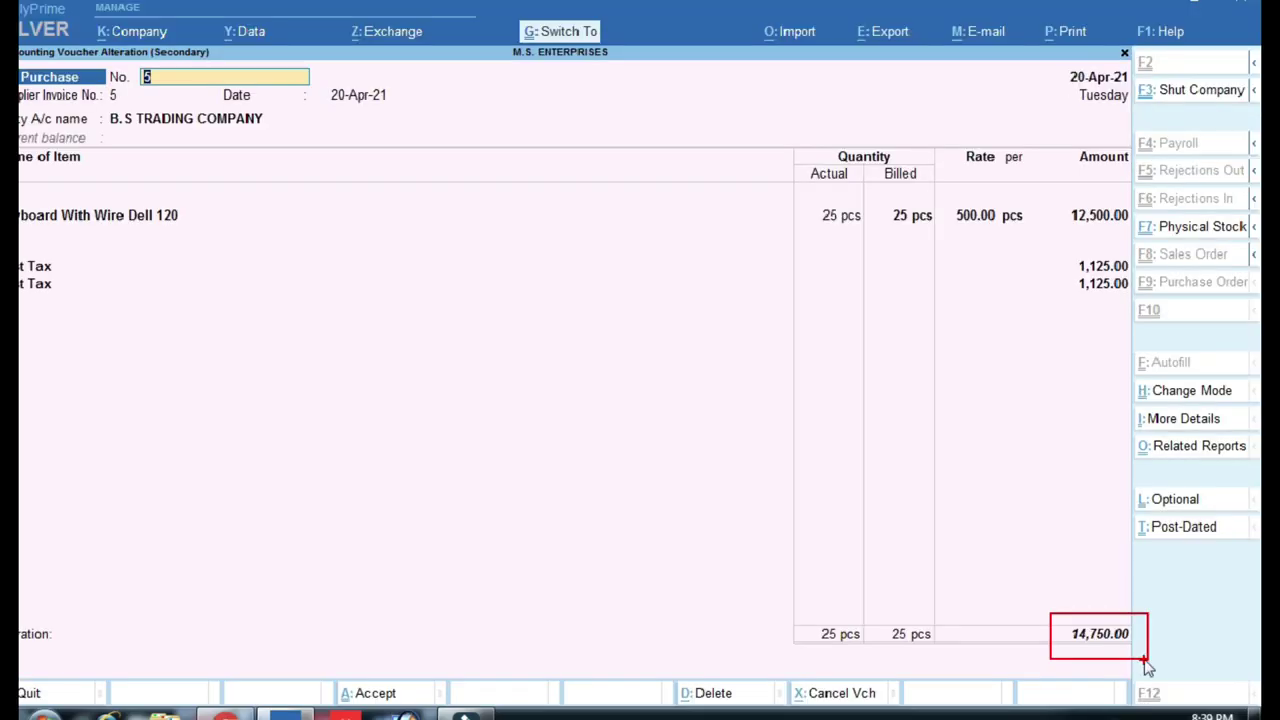
{"action": "key", "text": "Escape"}
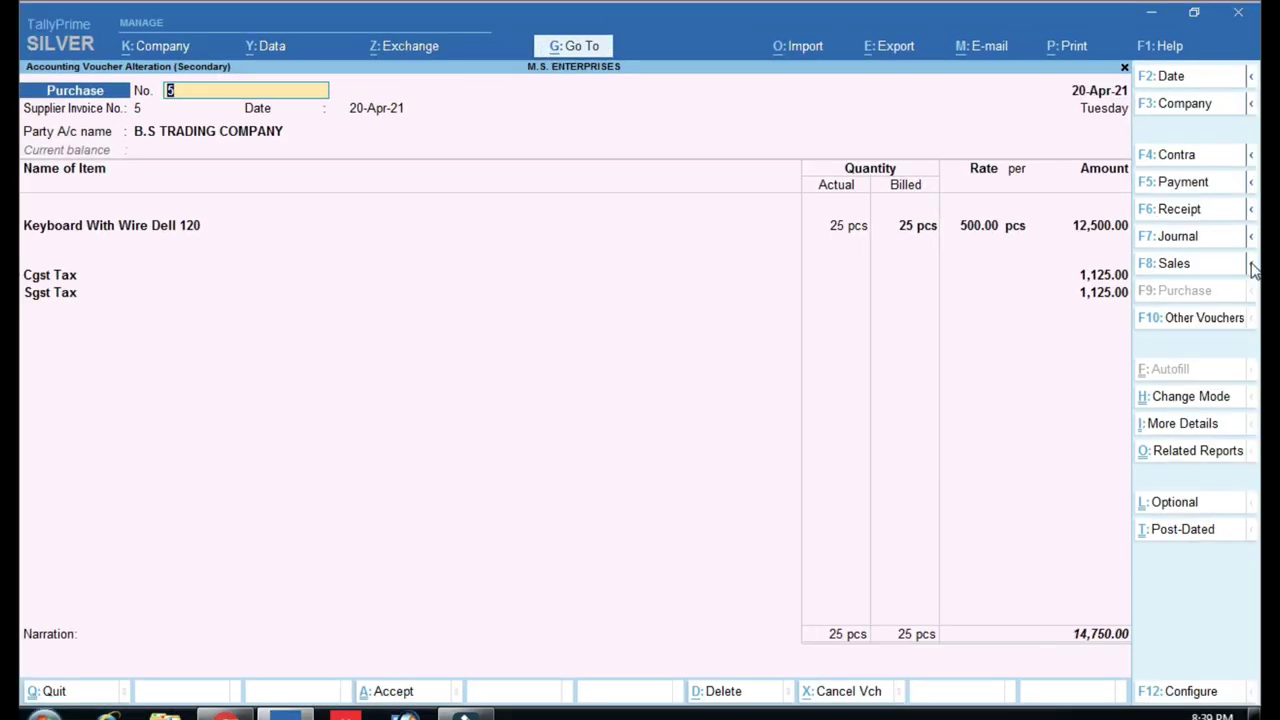
{"action": "key", "text": "ctrl+1"}
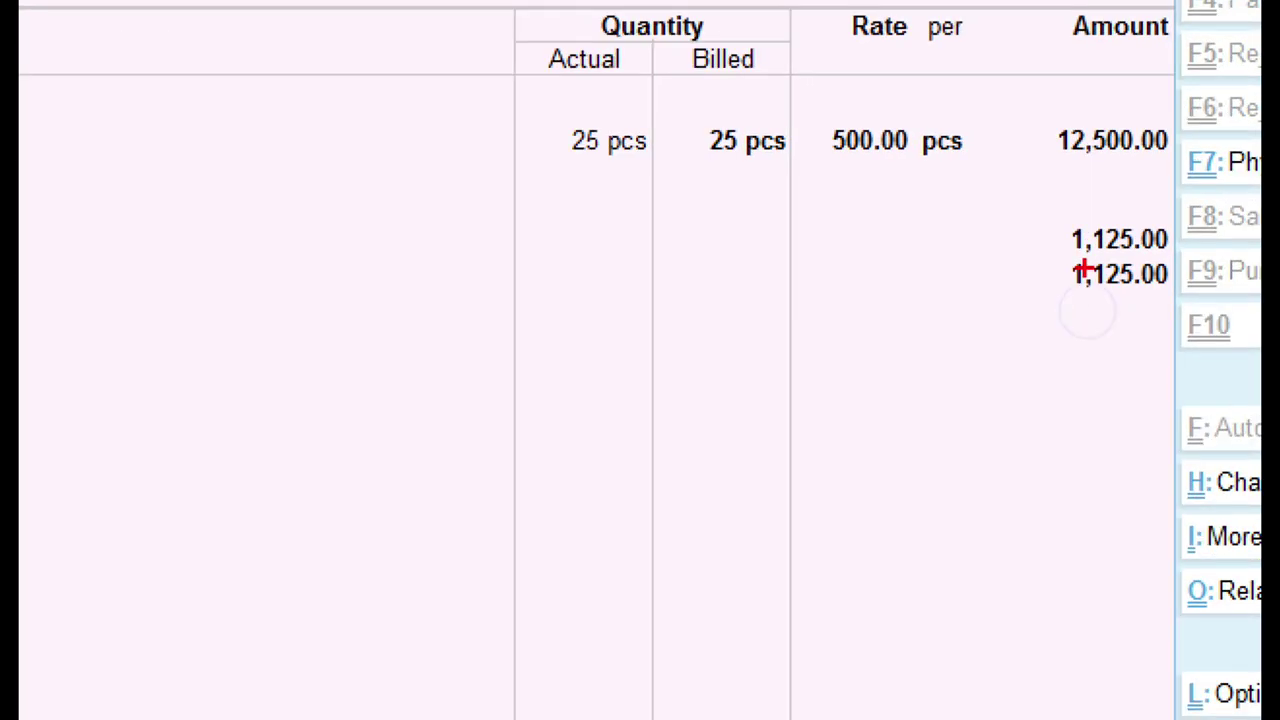
{"action": "mouse_move", "coordinate": [1040, 189]}
{"action": "left_mouse_down"}
{"action": "mouse_move", "coordinate": [1108, 311]}
{"action": "mouse_move", "coordinate": [1203, 330]}
{"action": "left_mouse_up"}
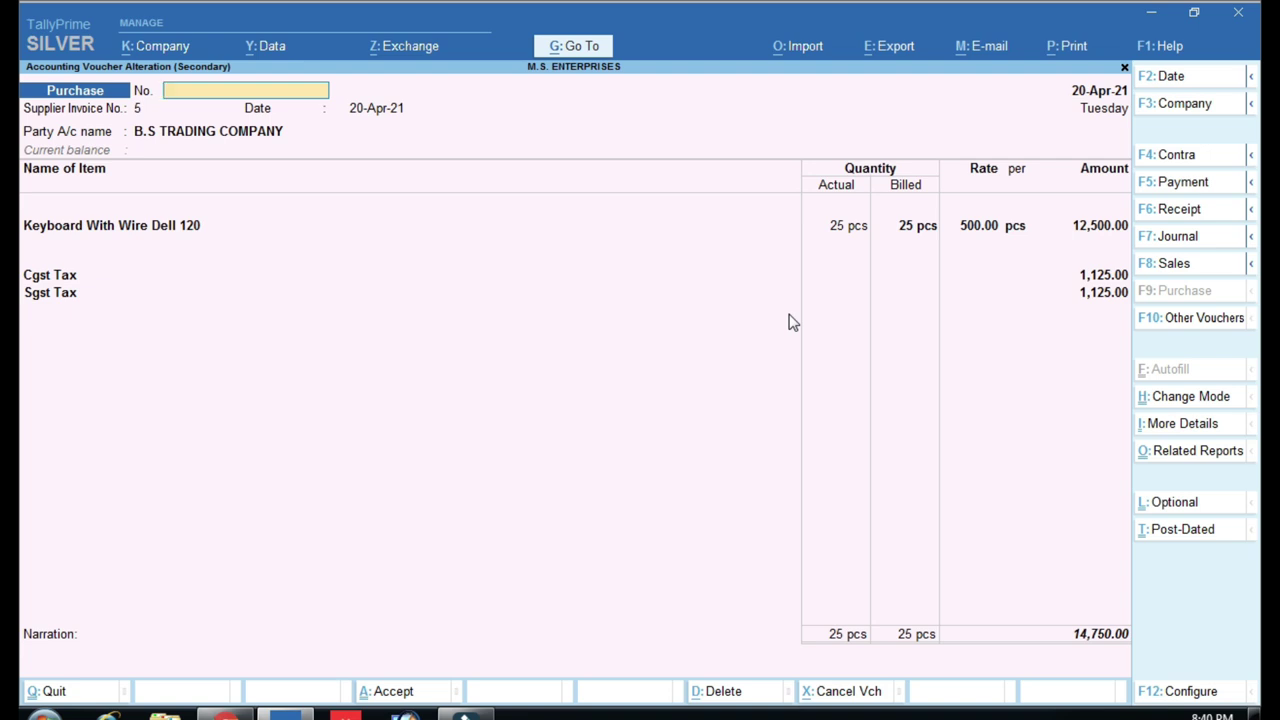
Leave the existing purchase voucher and open voucher entry from the Gateway of Tally
{"action": "key", "text": "Escape"}
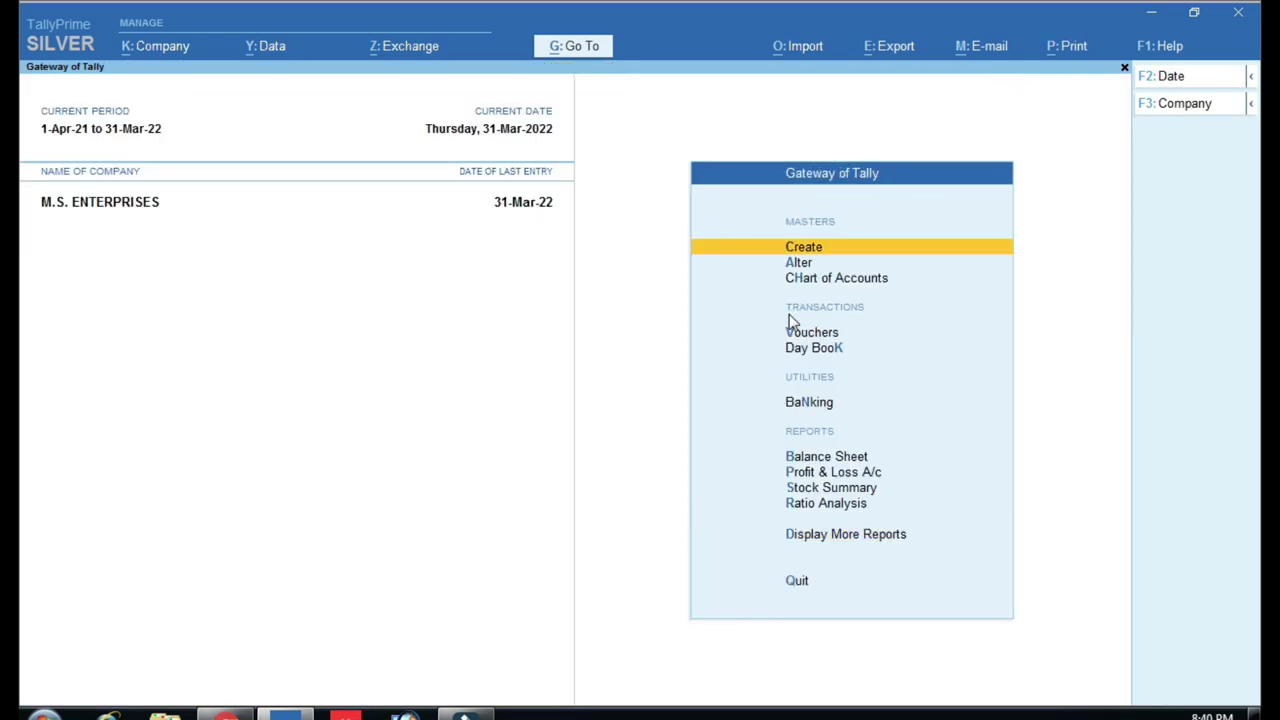
{"action": "key", "text": "Down"}
{"action": "key", "text": "Down"}
{"action": "key", "text": "Down"}
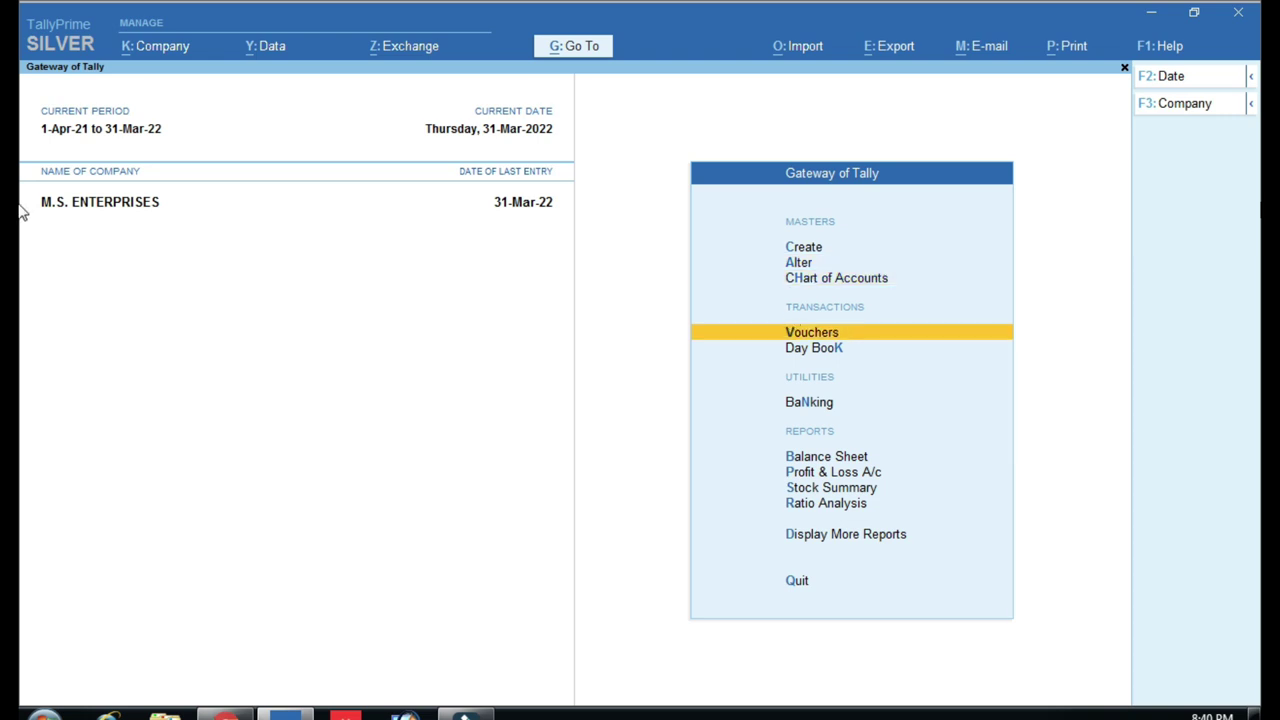
{"action": "key", "text": "Return"}
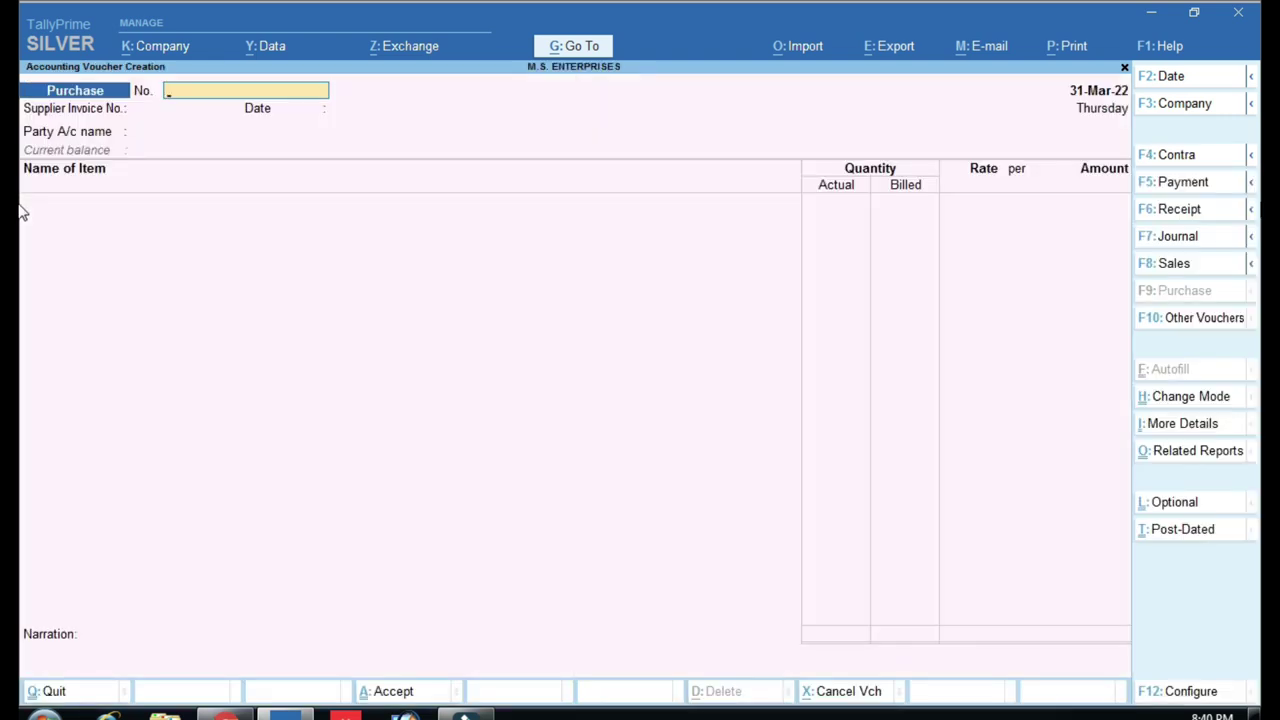
Number the new purchase voucher 12345 and set its voucher and effective dates to 20-1-2022
{"action": "type", "text": "12345"}
{"action": "key", "text": "F2"}
{"action": "type", "text": "20-1"}
{"action": "key", "text": "Return"}
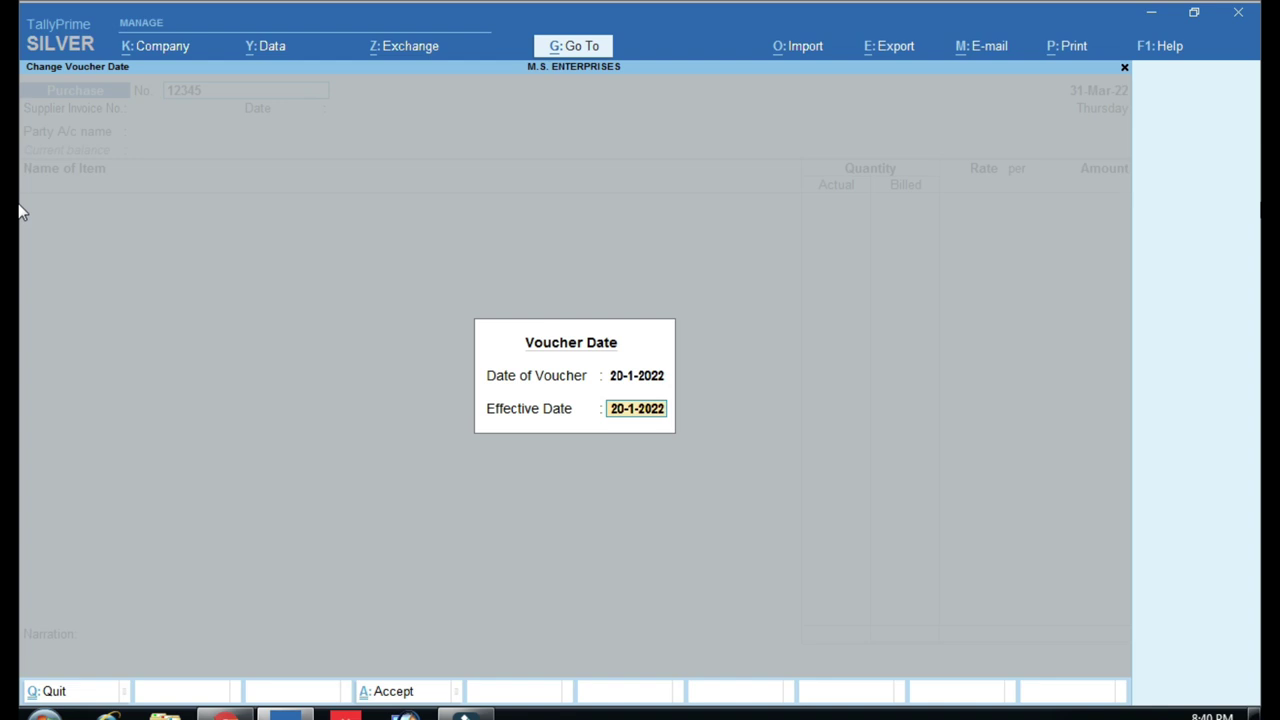
{"action": "key", "text": "Return"}
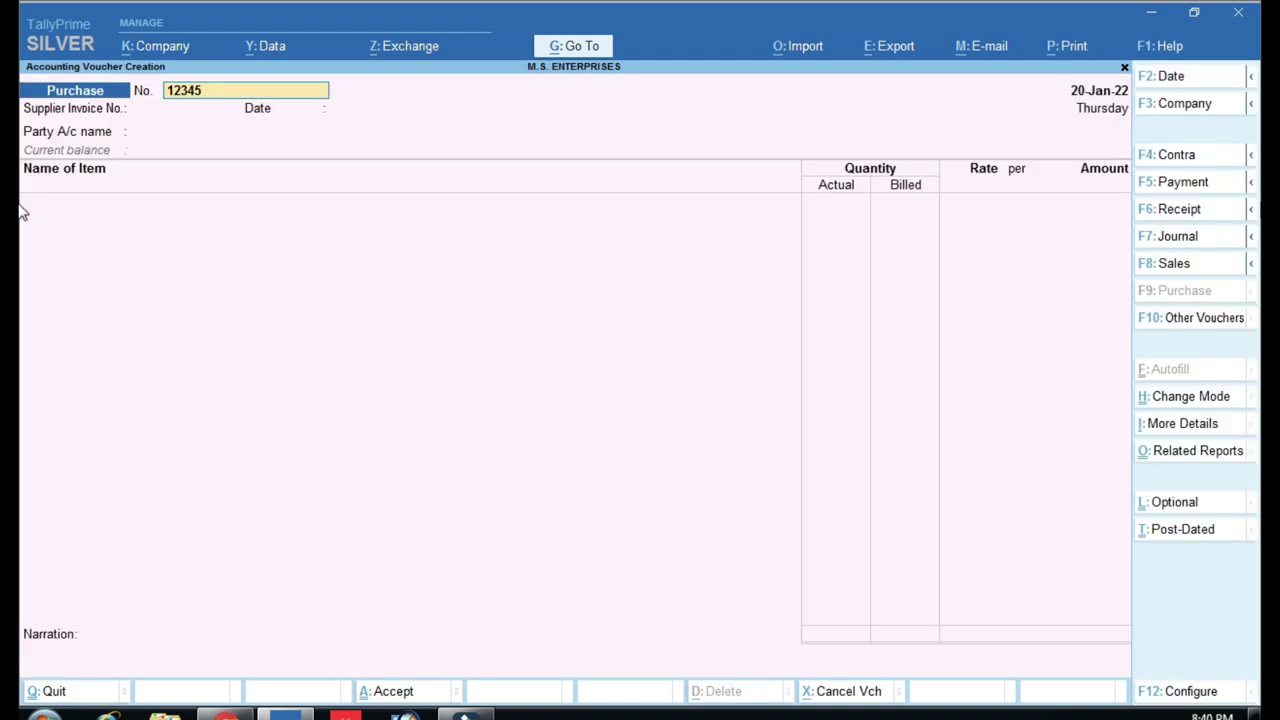
Enter supplier invoice number 12345 and accept 20-Jan-22 as the invoice date
{"action": "key", "text": "Return"}
{"action": "type", "text": "12345"}
{"action": "key", "text": "Return"}
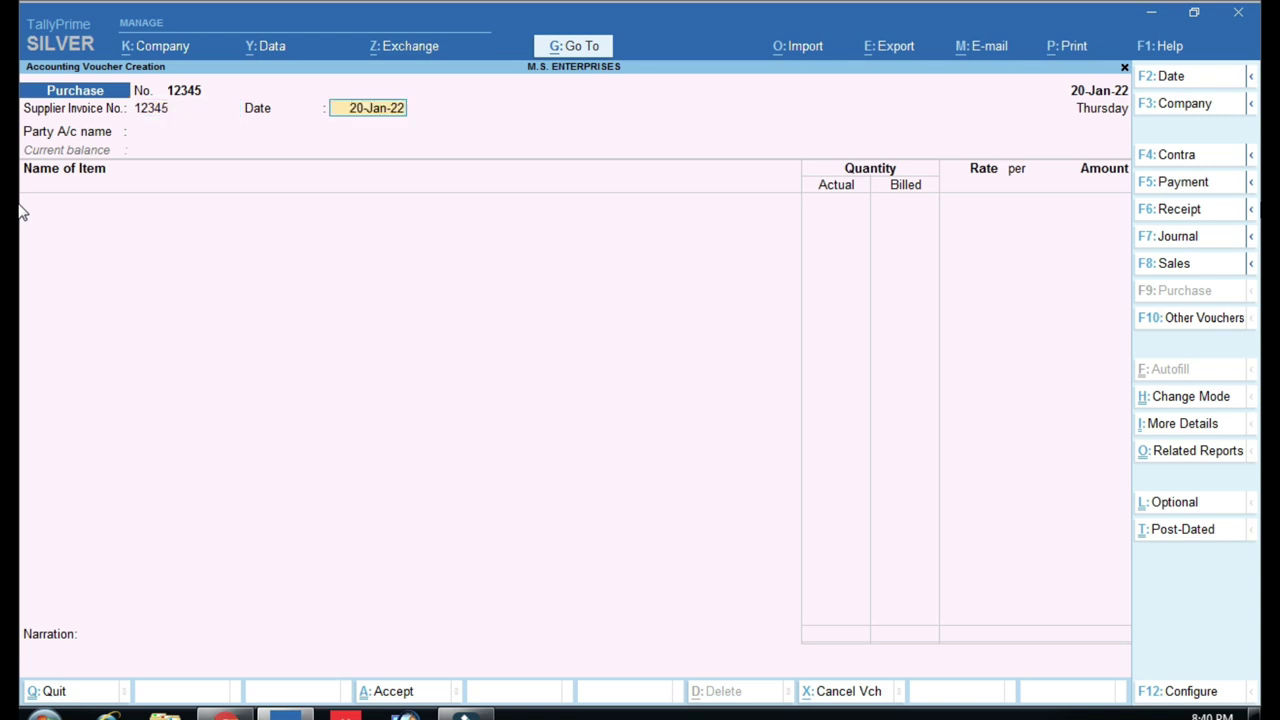
{"action": "key", "text": "Return"}
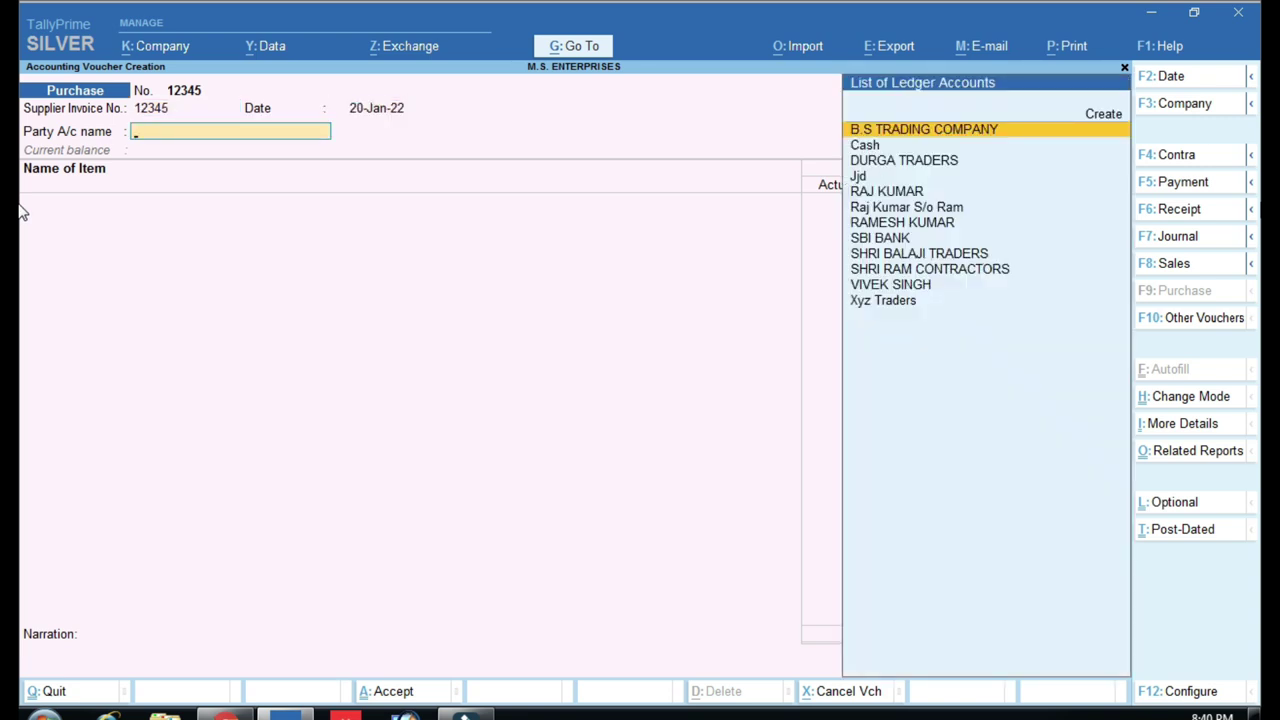
Create a party ledger named Abc Trading Company under Sundry Creditors from the voucher, with bill-by-bill balances maintained
{"action": "key", "text": "alt"}
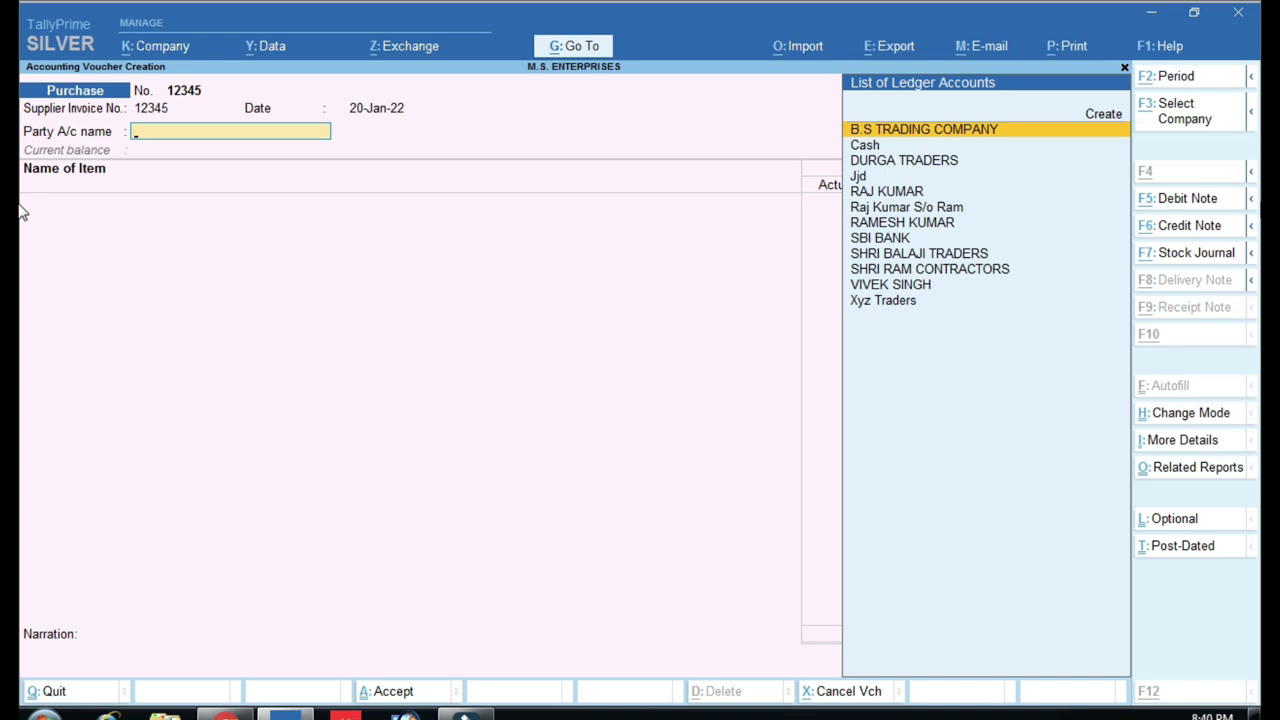
{"action": "key", "text": "alt+c"}
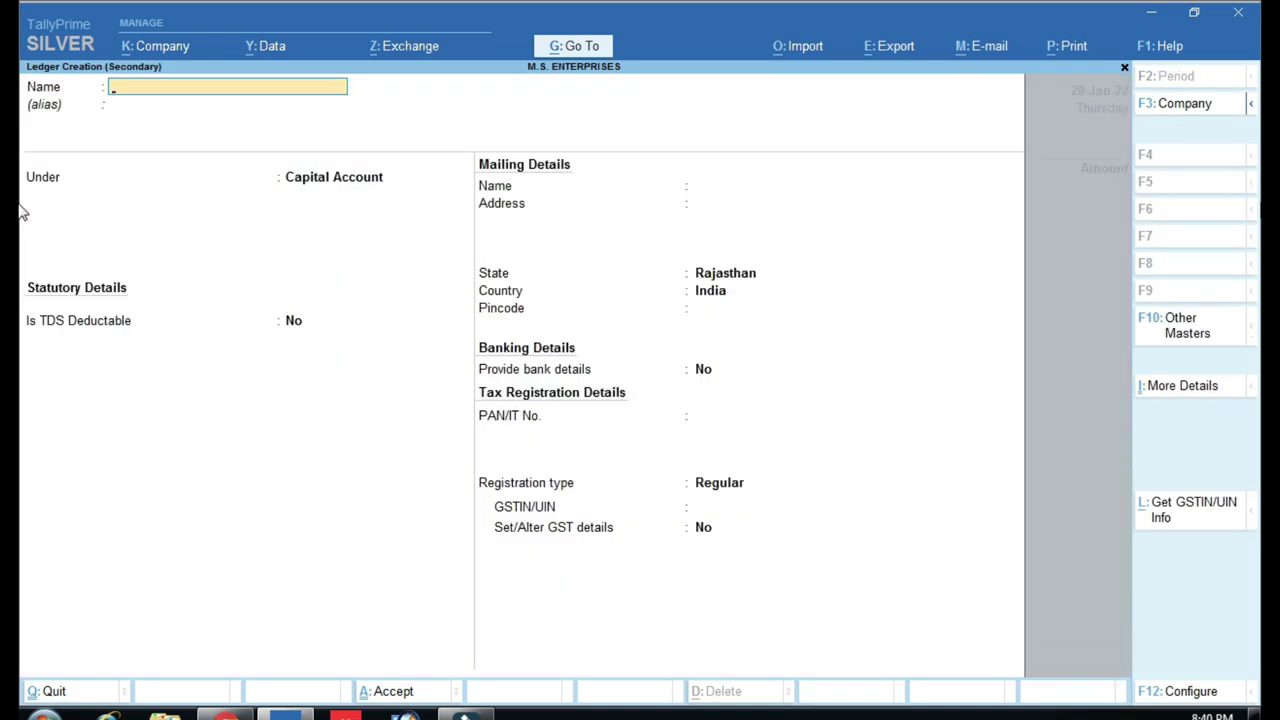
{"action": "type", "text": "Abc Trading Company"}
{"action": "key", "text": "Return"}
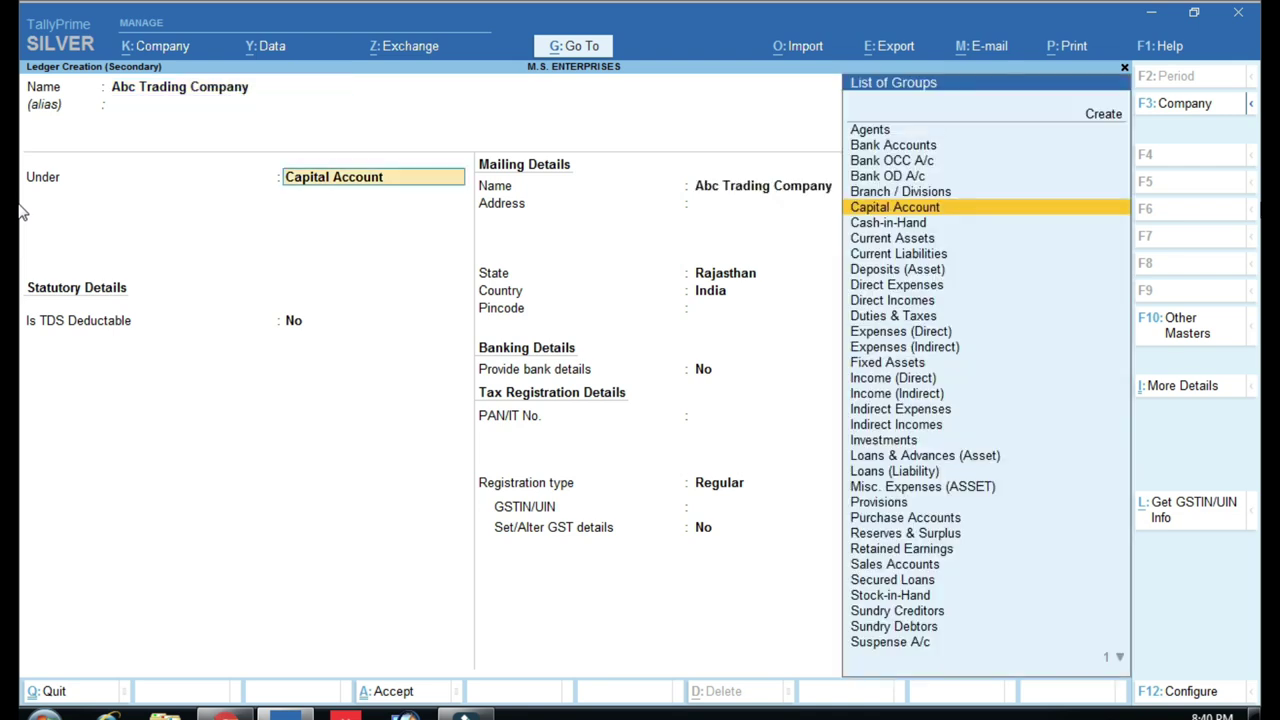
{"action": "type", "text": "Sun"}
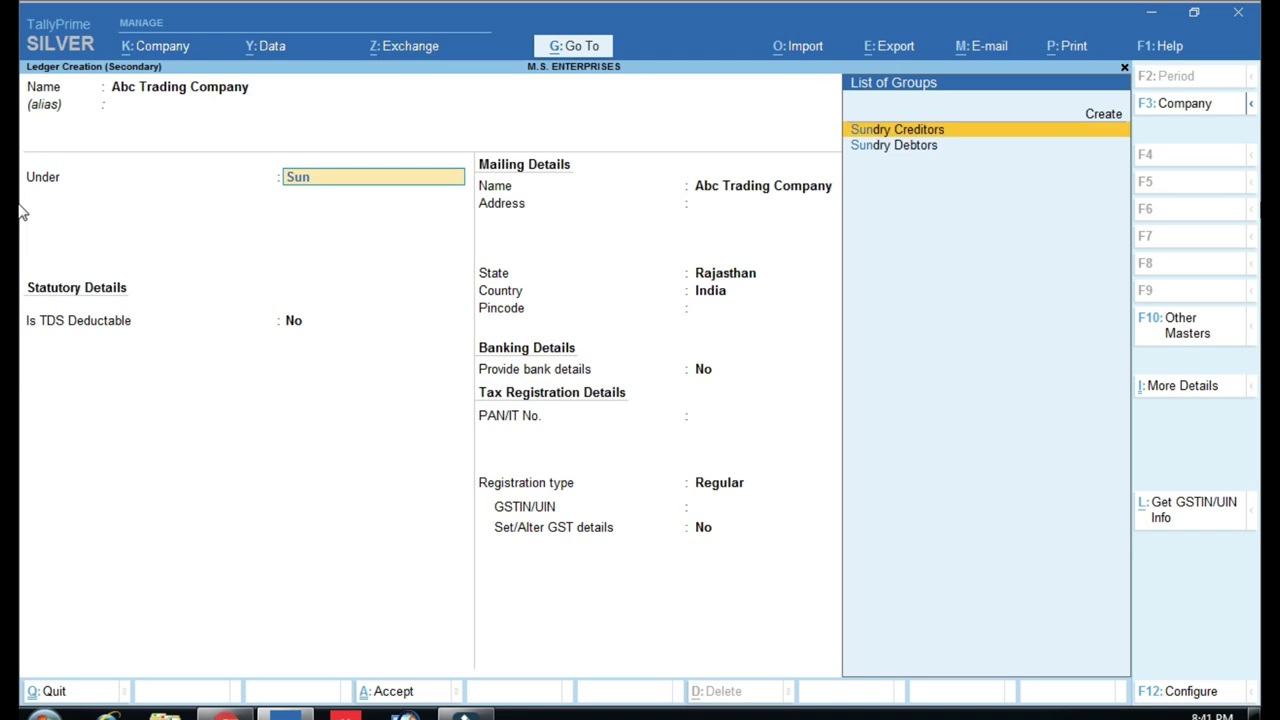
{"action": "key", "text": "Return"}
{"action": "key", "text": "Return"}
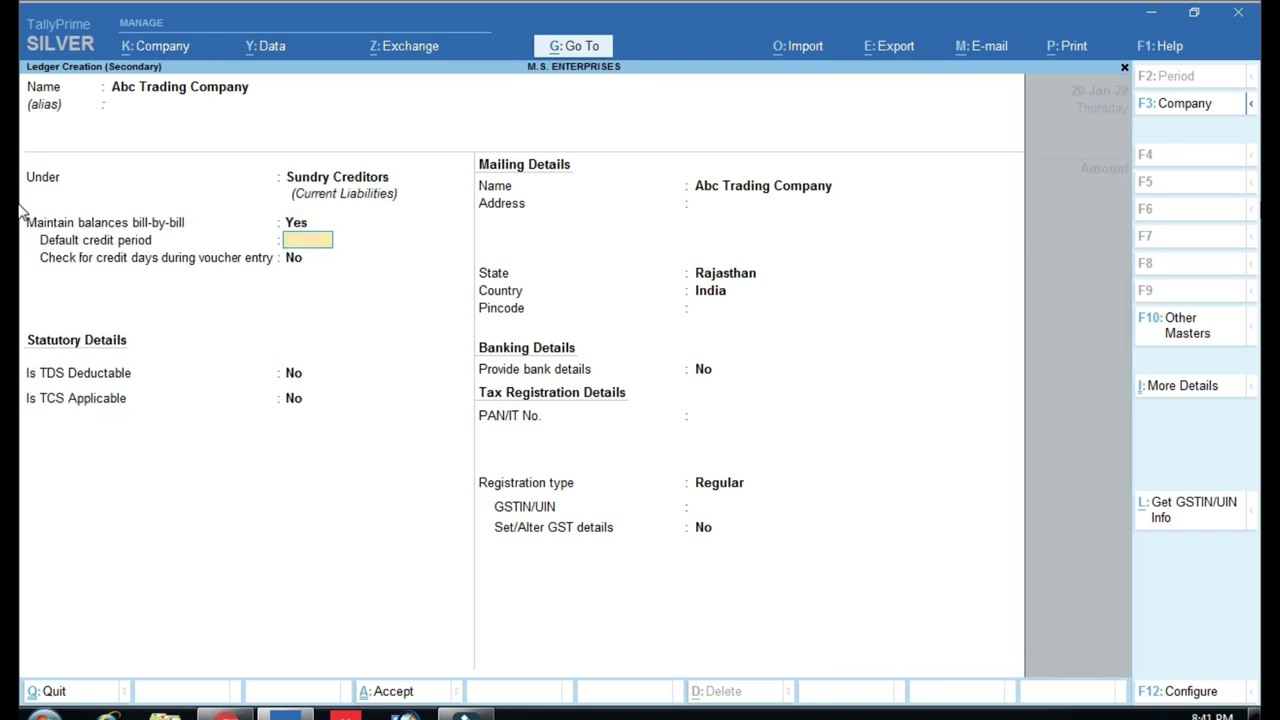
Keep the default ledger details with registration type Regular, leave PAN and GSTIN blank, and save the supplier ledger
{"action": "key", "text": "Return"}
{"action": "key", "text": "Return"}
{"action": "key", "text": "Return"}
{"action": "key", "text": "Return"}
{"action": "key", "text": "Return"}
{"action": "key", "text": "Return"}
{"action": "key", "text": "Return"}
{"action": "key", "text": "Return"}
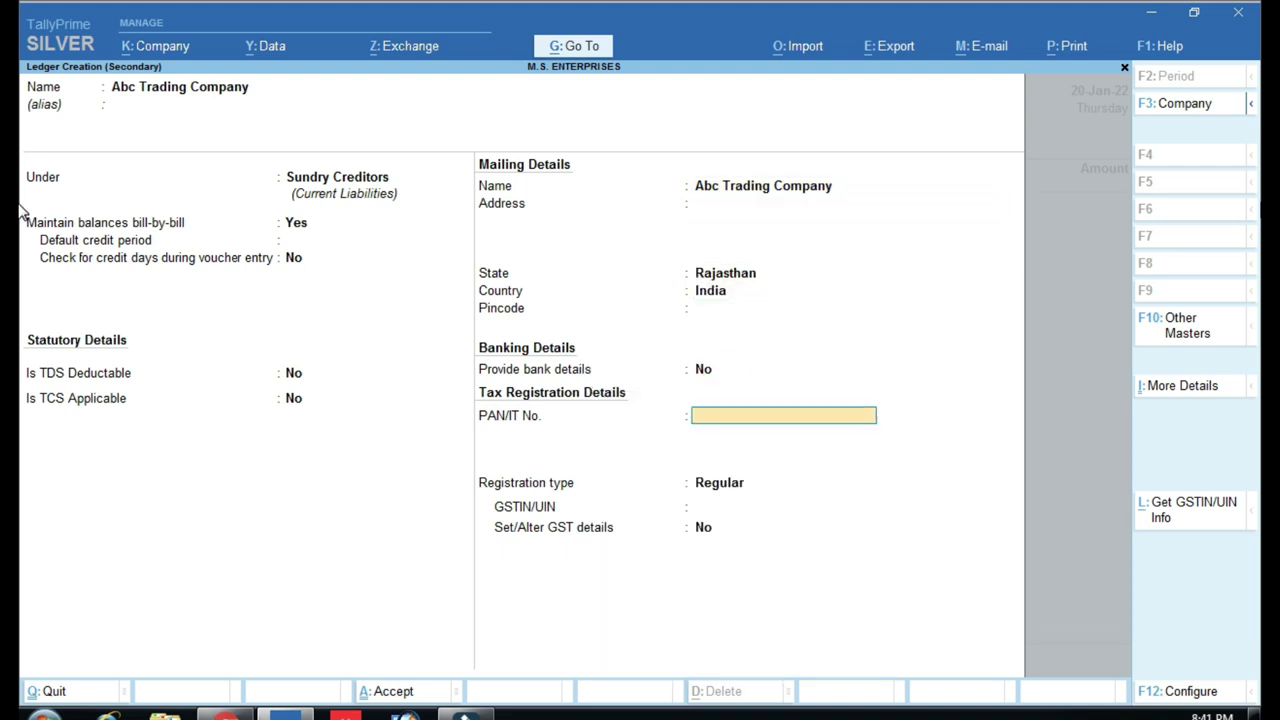
{"action": "key", "text": "Return"}
{"action": "key", "text": "Return"}
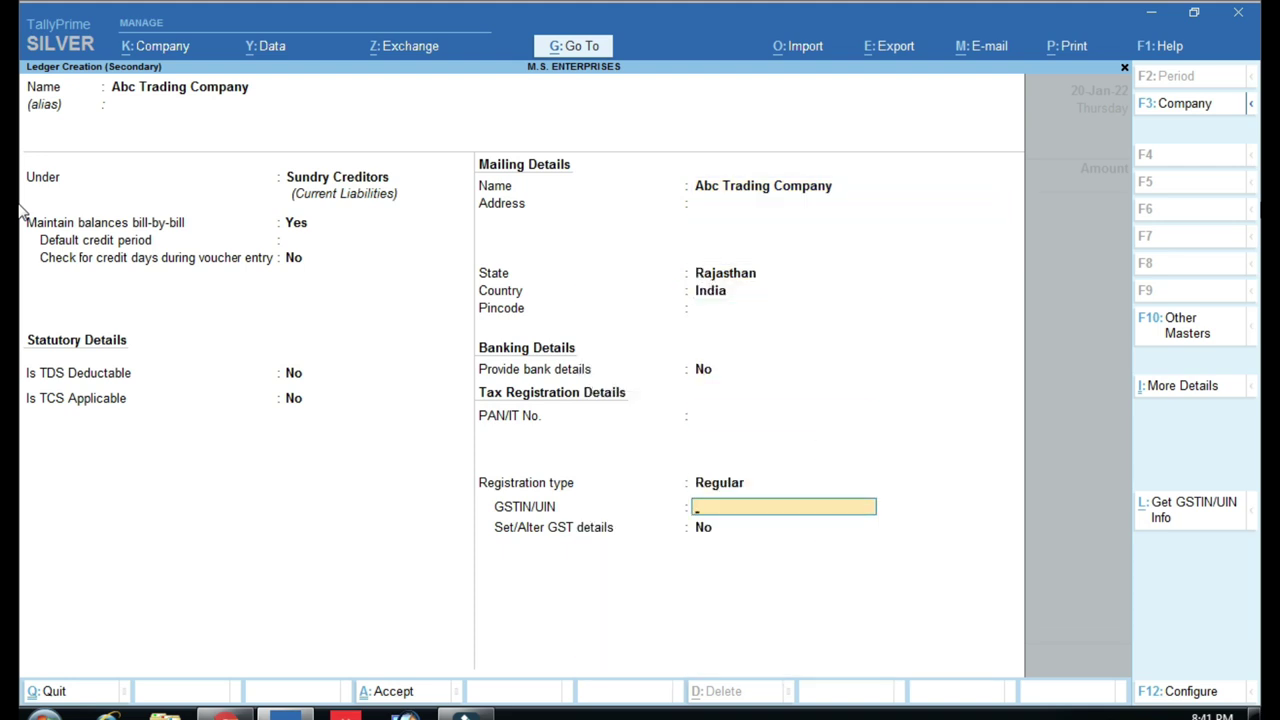
{"action": "key", "text": "Return"}
{"action": "key", "text": "Return"}
{"action": "key", "text": "Return"}
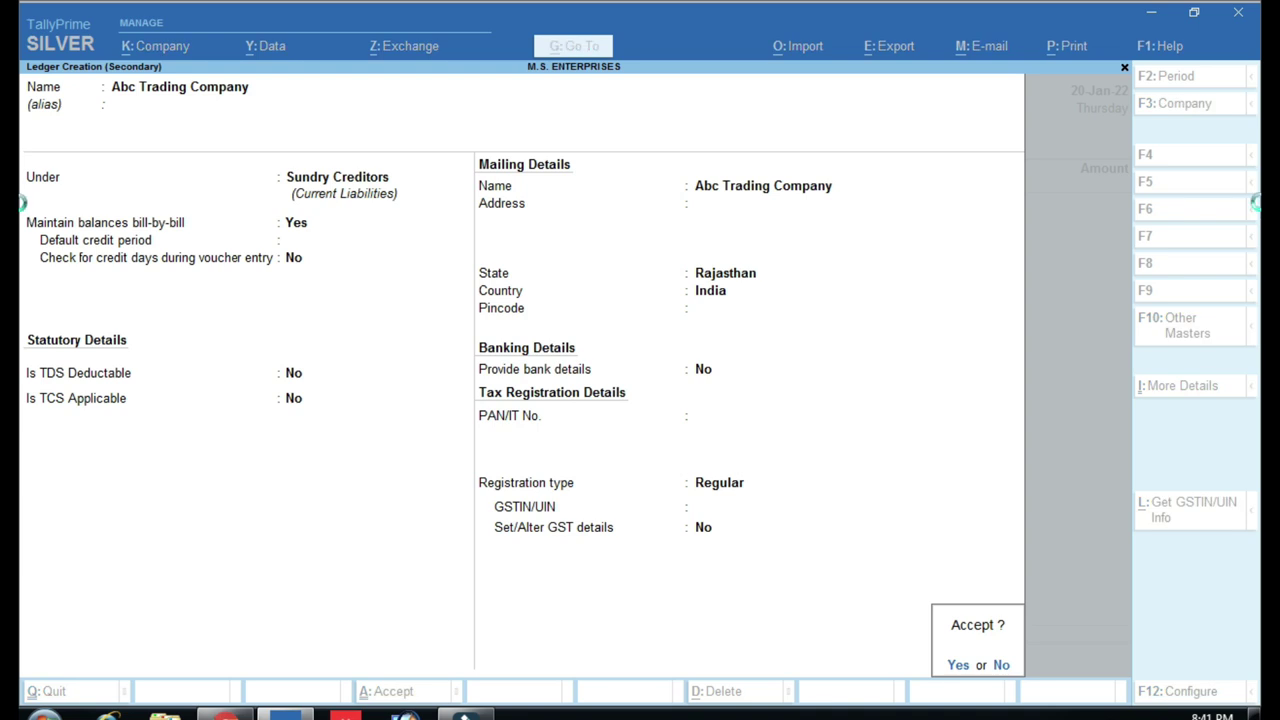
{"action": "key", "text": "Return"}
Choose Keyboard with Wire Dell 125 as the stock item of the purchase voucher
{"action": "type", "text": "D"}
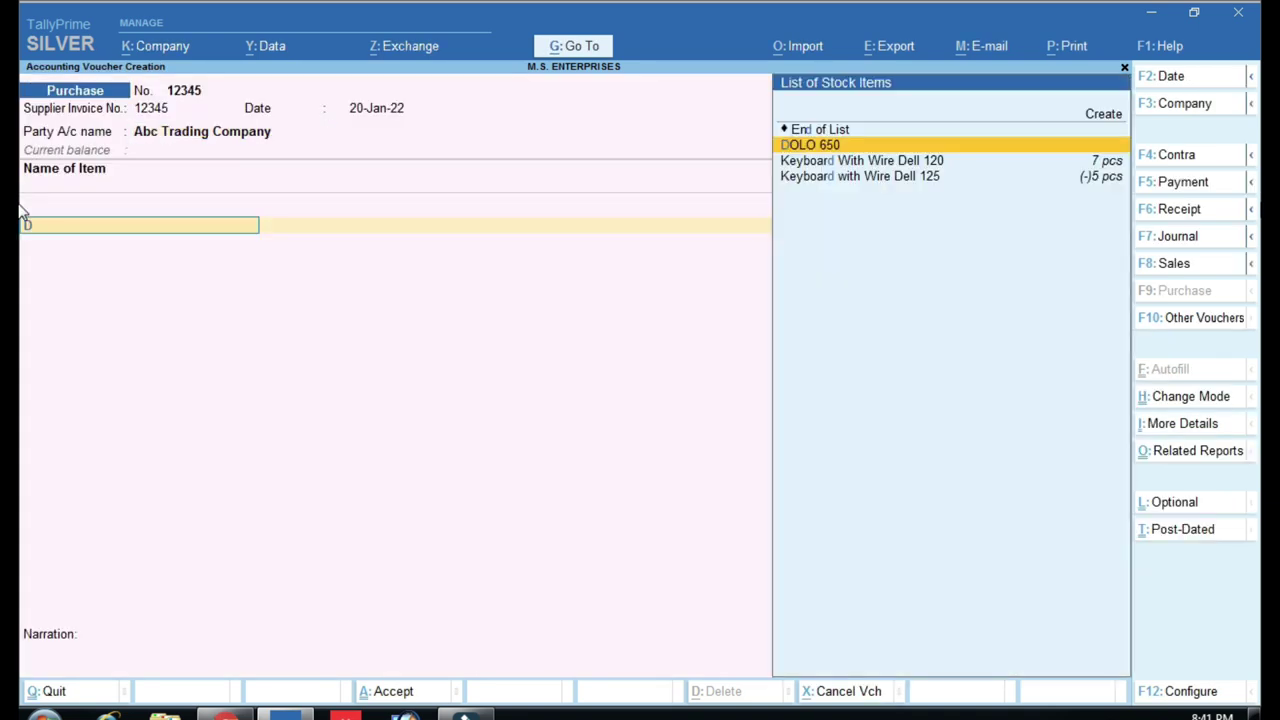
{"action": "key", "text": "Down"}
{"action": "key", "text": "Down"}
{"action": "key", "text": "Return"}
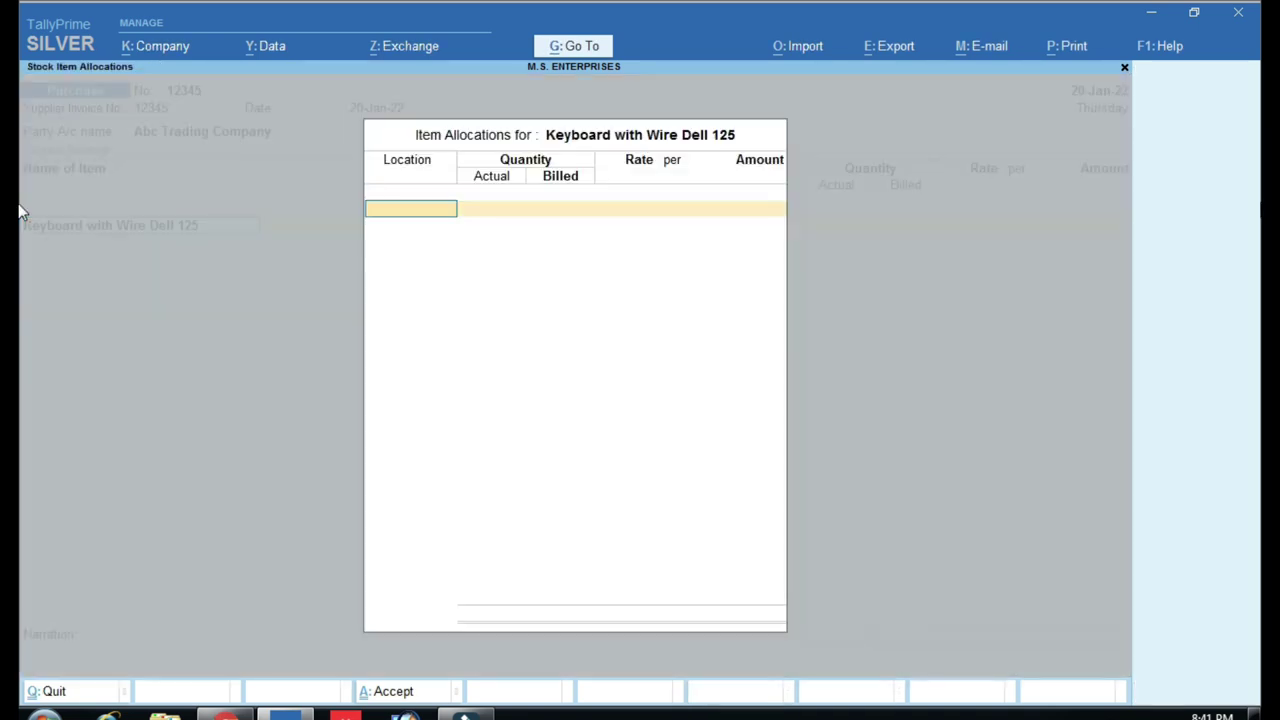
Allocate 10 pcs of the keyboard to the Godowan location at a rate of 100 per piece
{"action": "key", "text": "Return"}
{"action": "type", "text": "10"}
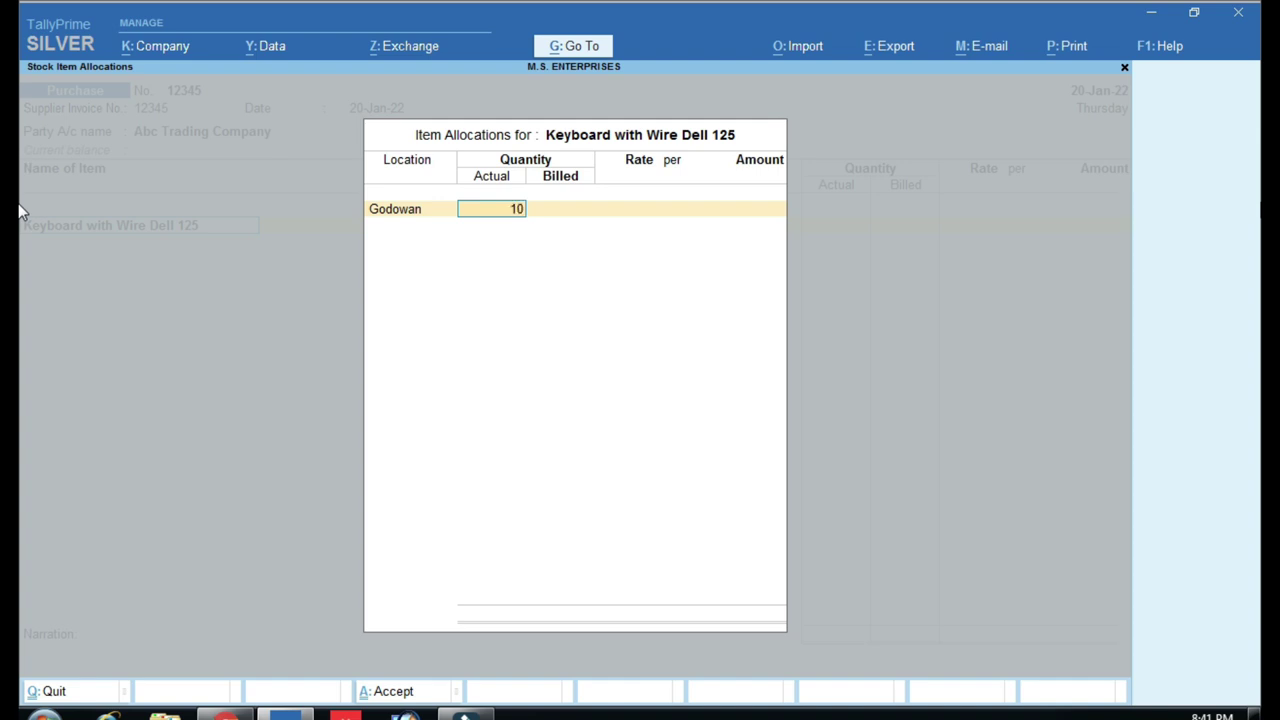
{"action": "key", "text": "Return"}
{"action": "key", "text": "Return"}
{"action": "type", "text": "10"}
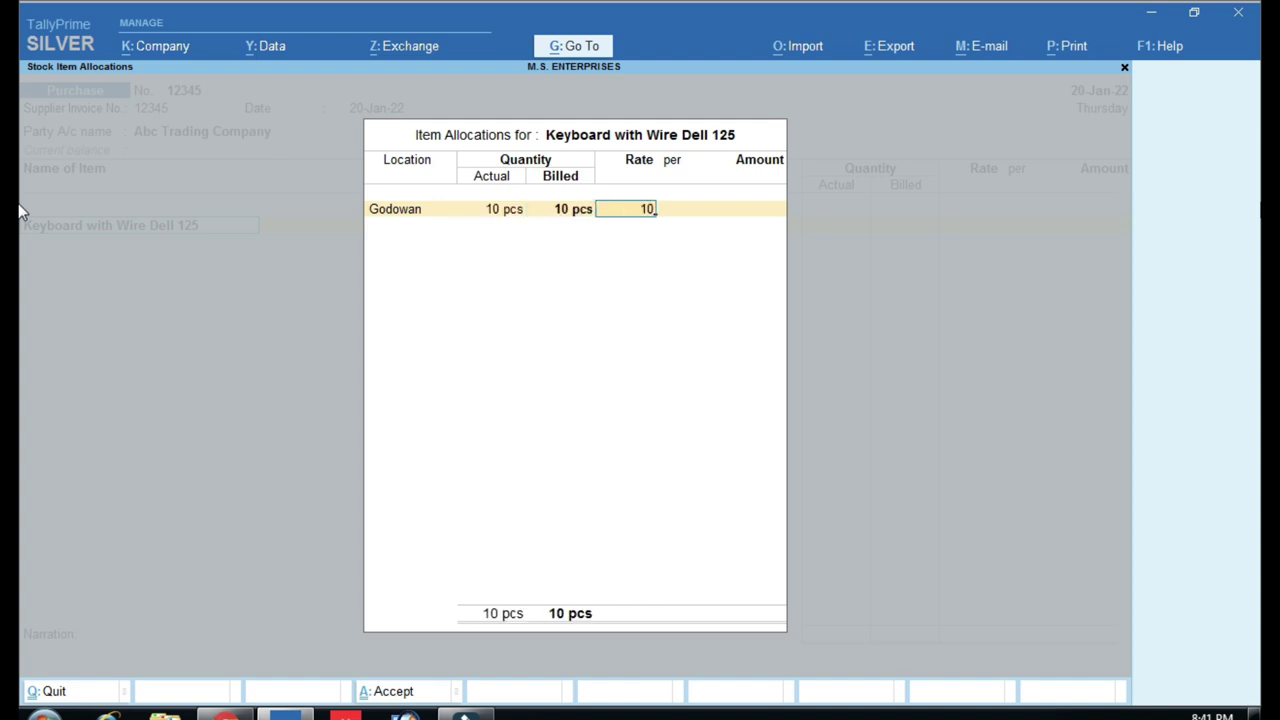
{"action": "type", "text": "0"}
{"action": "key", "text": "Return"}
{"action": "key", "text": "Return"}
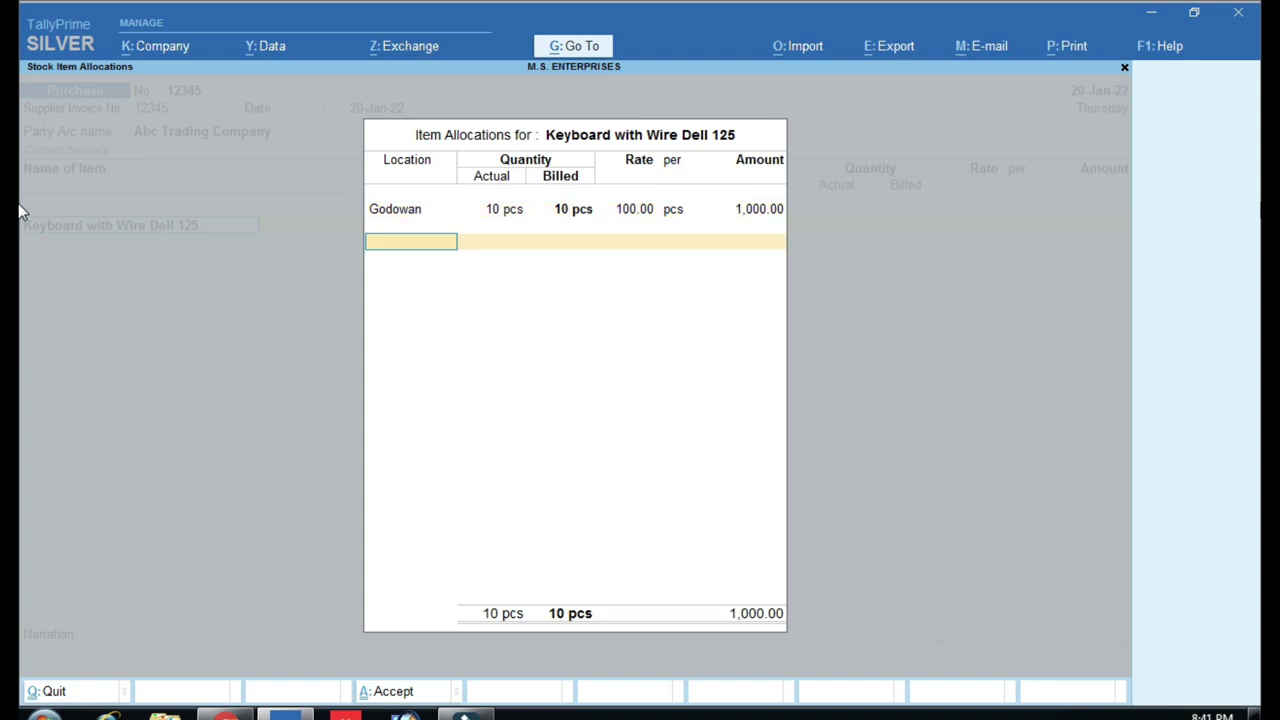
{"action": "key", "text": "Return"}
Finish the stock item entry and add the Cgst Tax ledger to the purchase voucher
{"action": "key", "text": "Return"}
{"action": "key", "text": "Return"}
{"action": "key", "text": "Return"}
{"action": "key", "text": "Return"}
{"action": "key", "text": "Return"}
{"action": "type", "text": "Cg"}
{"action": "key", "text": "Return"}
{"action": "key", "text": "Return"}
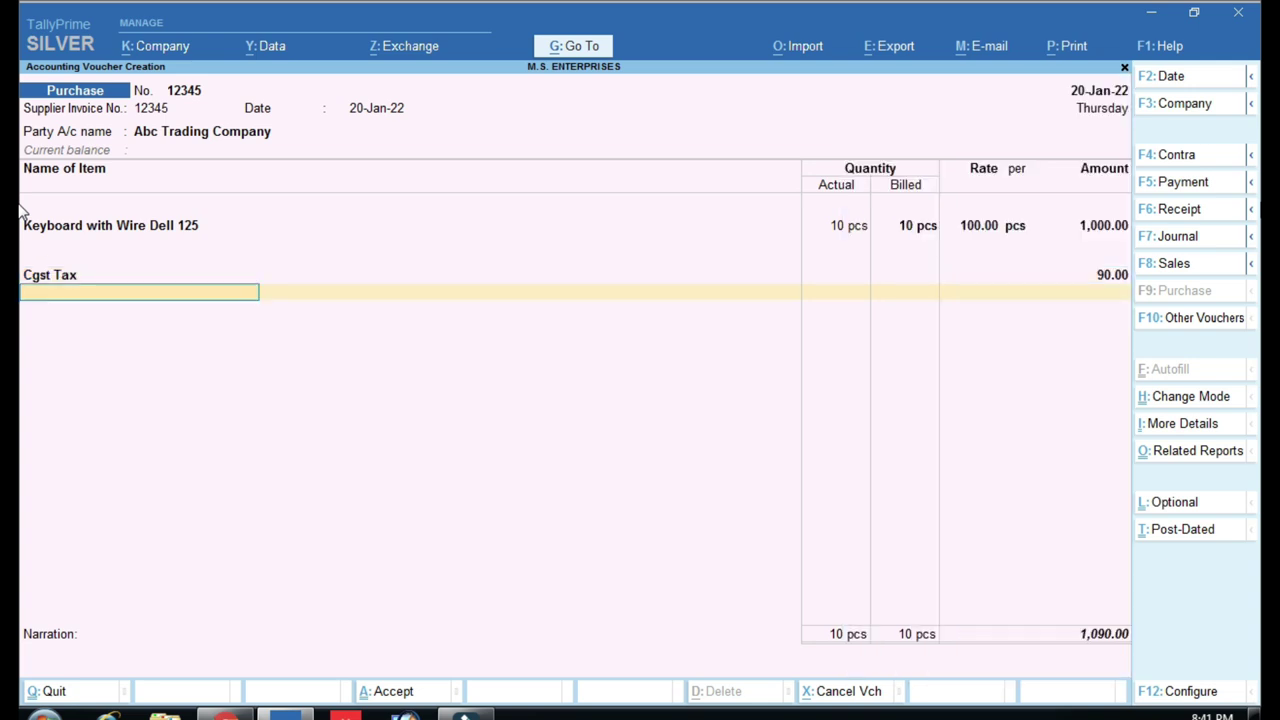
Add the Sgst Tax ledger to the purchase voucher and open the bill-wise details for Abc Trading Company
{"action": "type", "text": "Sg"}
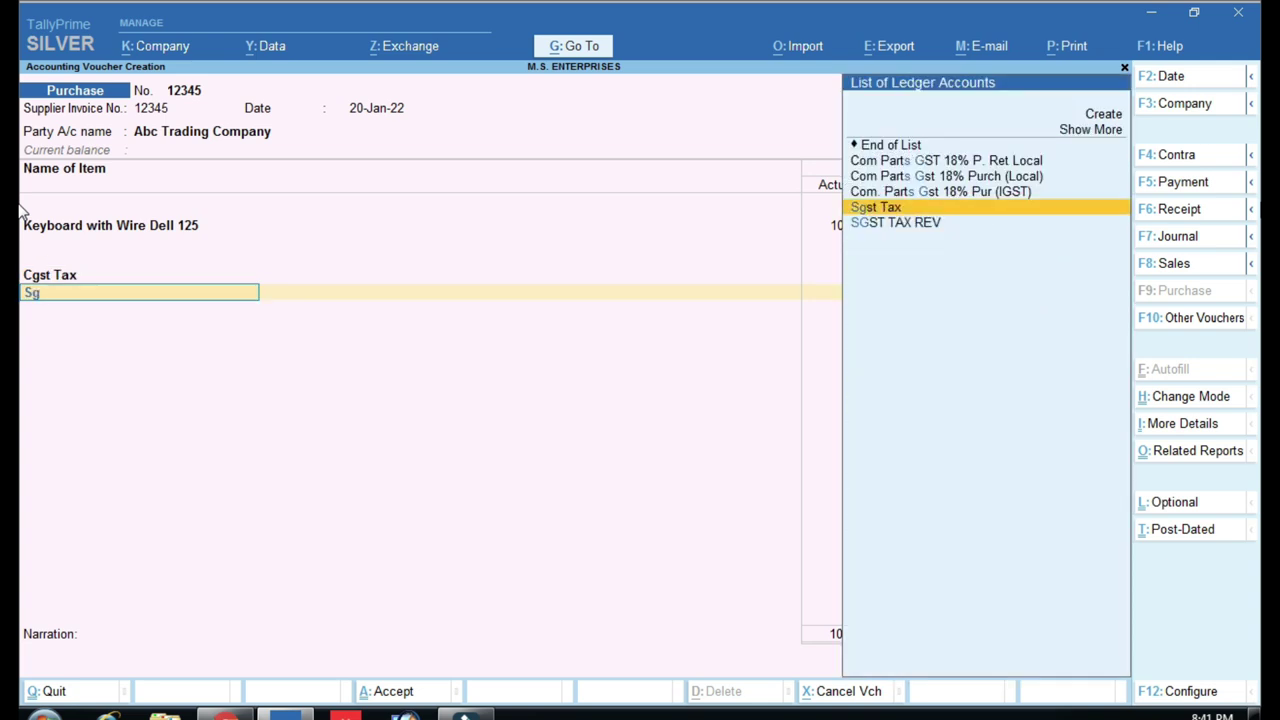
{"action": "key", "text": "Return"}
{"action": "key", "text": "Return"}
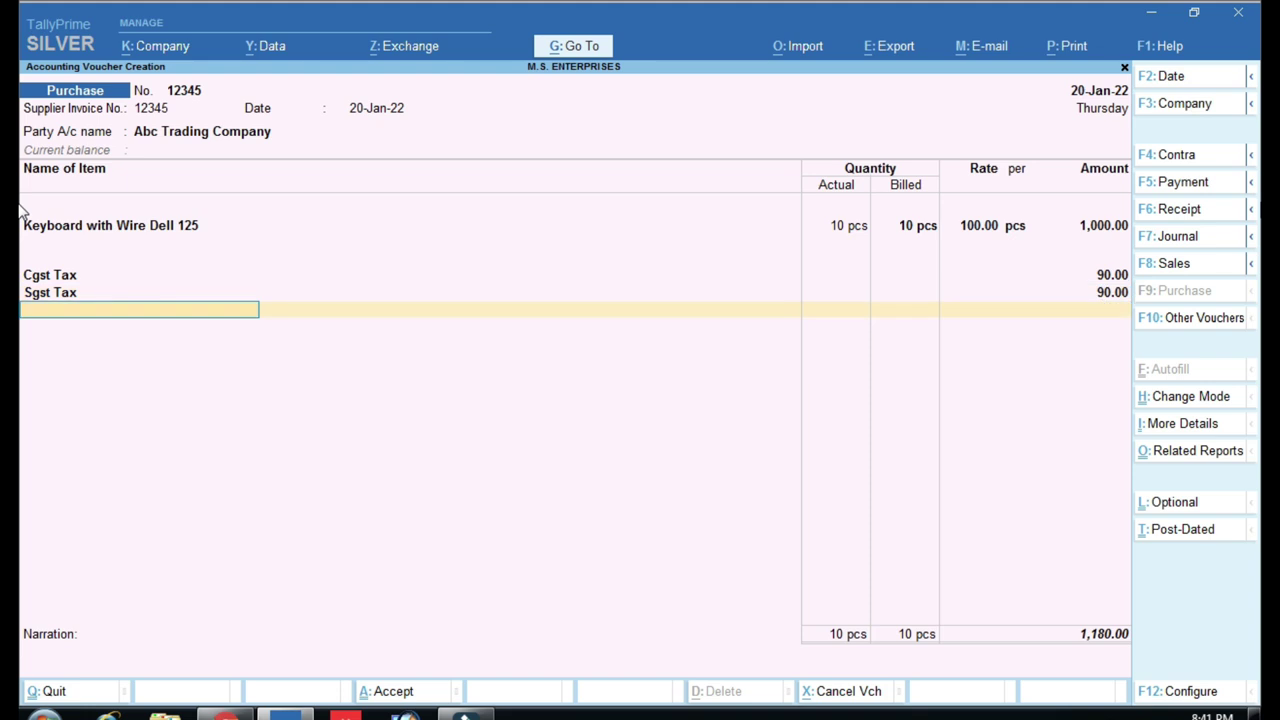
{"action": "key", "text": "Return"}
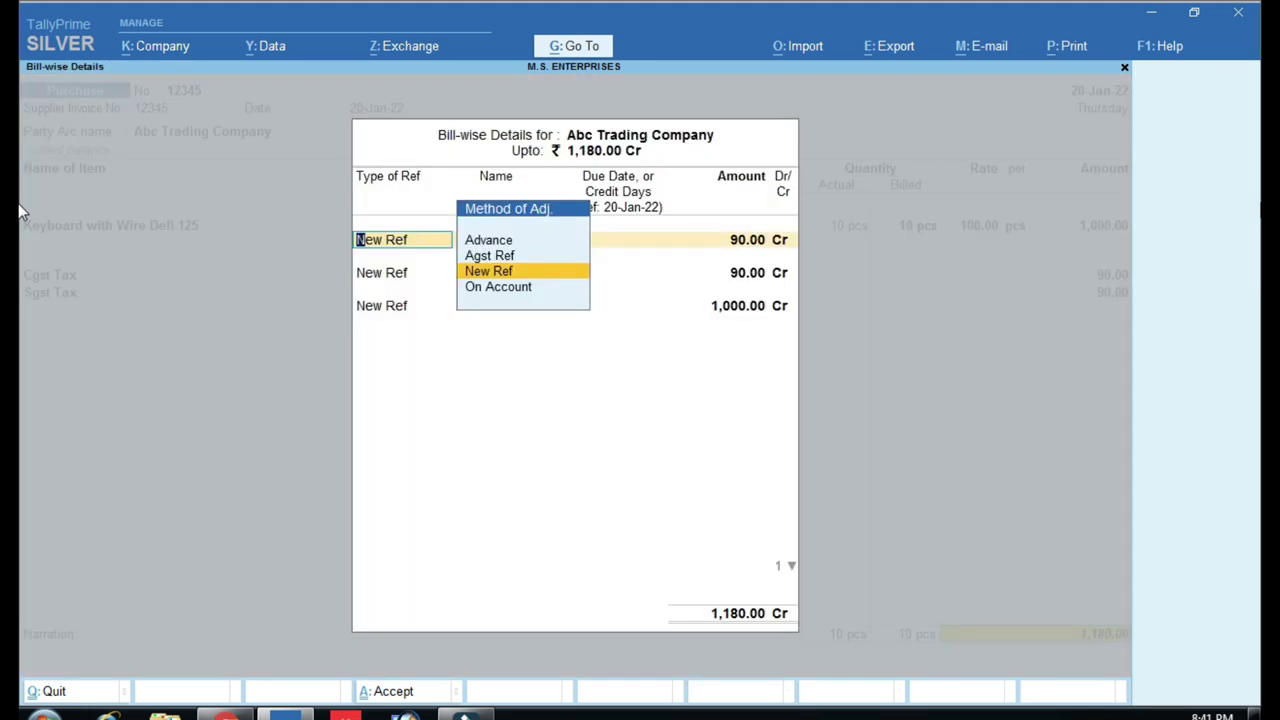
{"action": "key", "text": "Return"}
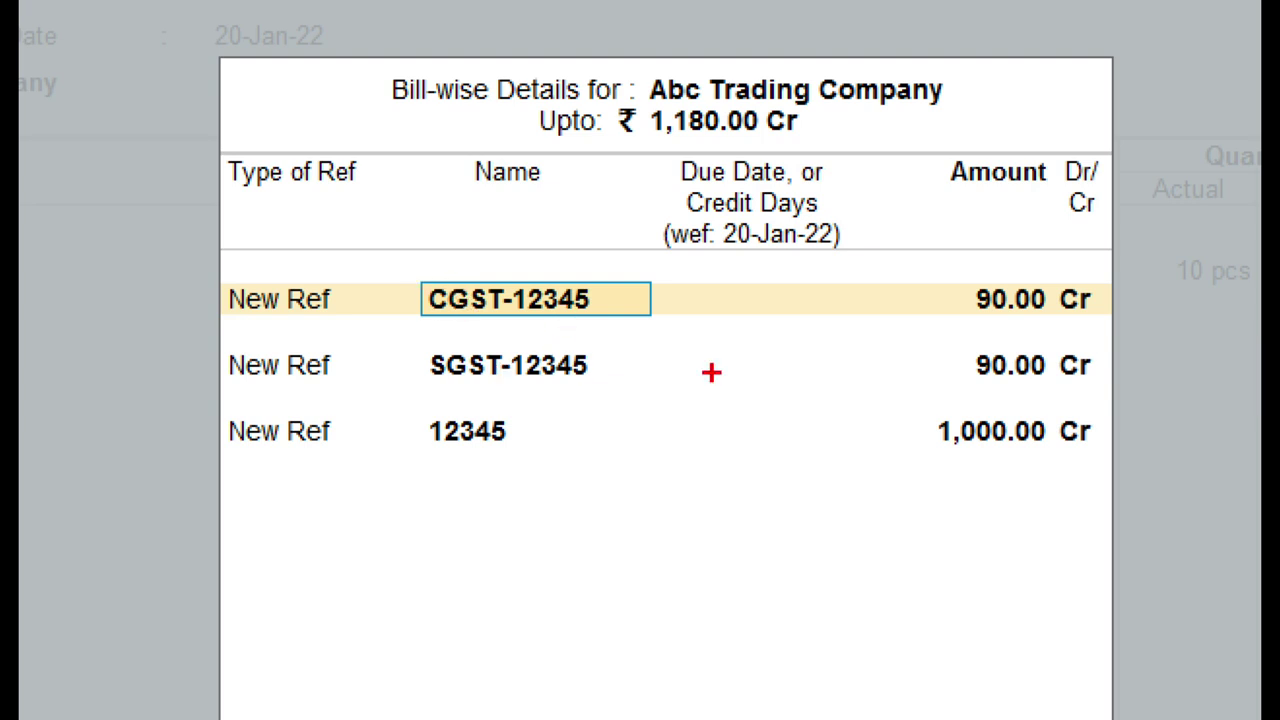
Examine how the item, CGST and SGST amounts in the voucher correspond to the separate bill-wise references
{"action": "left_click_drag", "start_coordinate": [948, 276], "coordinate": [1095, 409]}
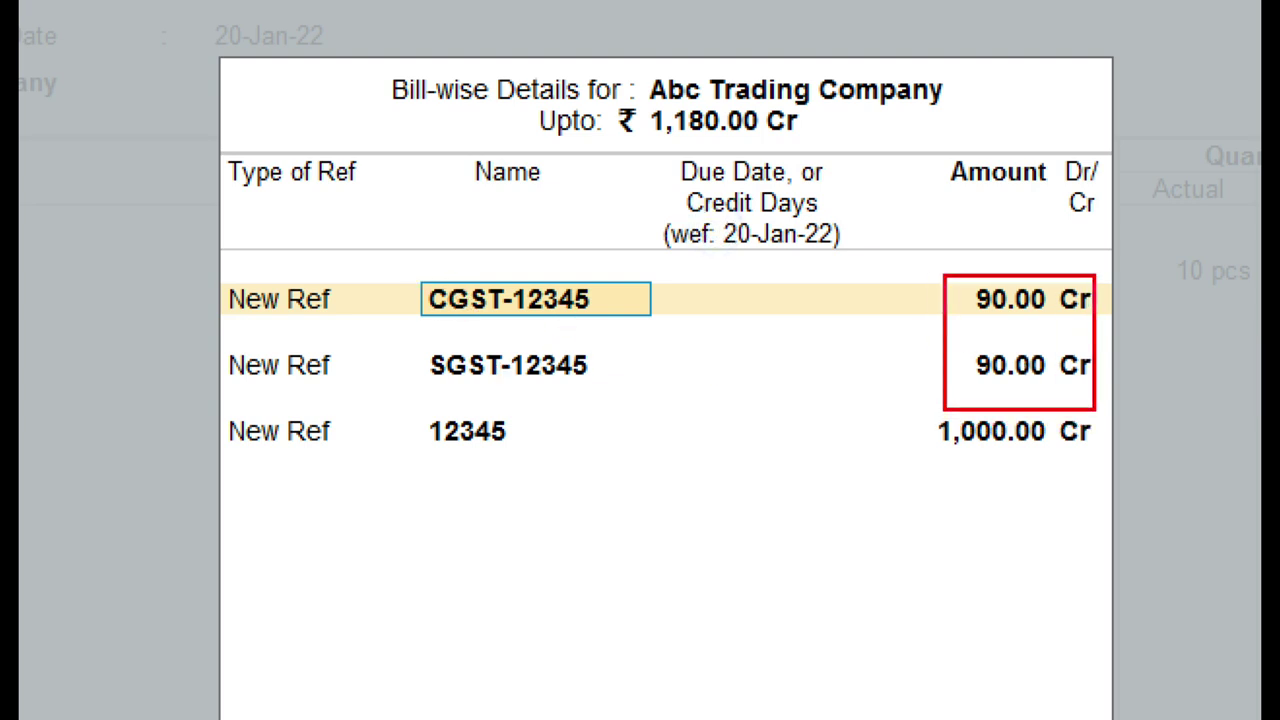
{"action": "key", "text": "BackSpace"}
{"action": "key", "text": "Escape"}
{"action": "key", "text": "Return"}
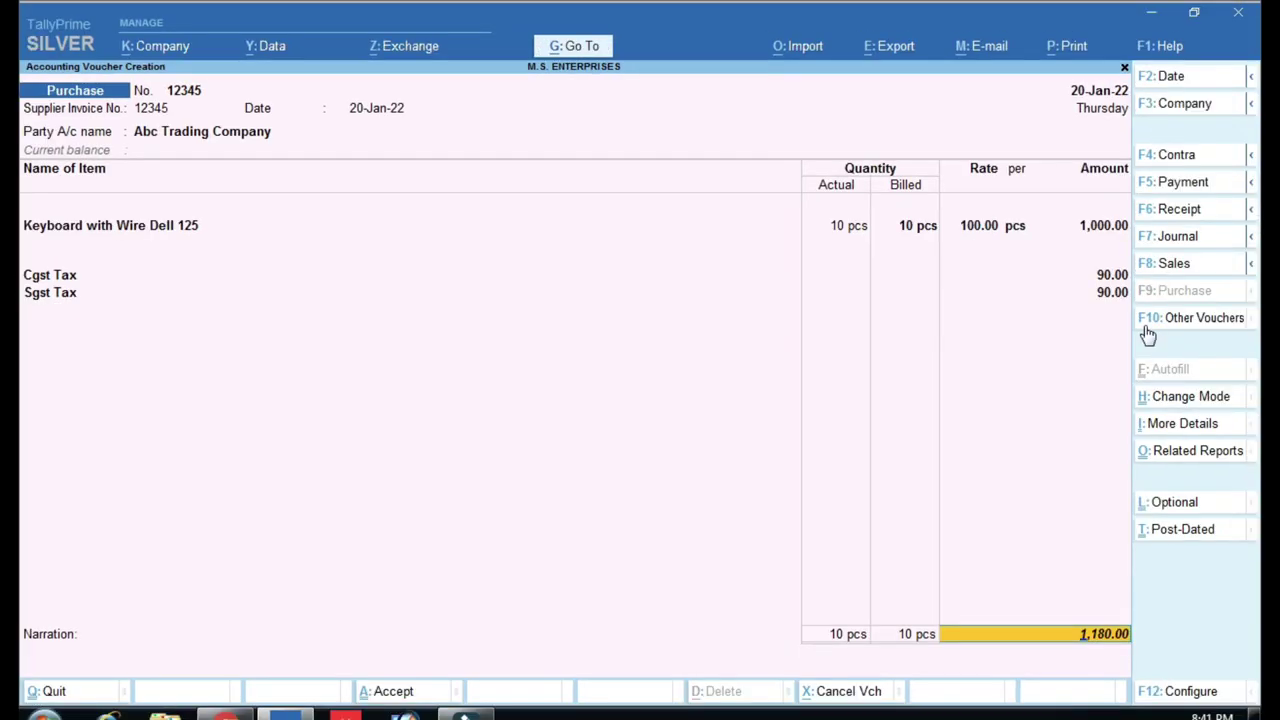
{"action": "key", "text": "ctrl"}
{"action": "key", "text": "ctrl"}
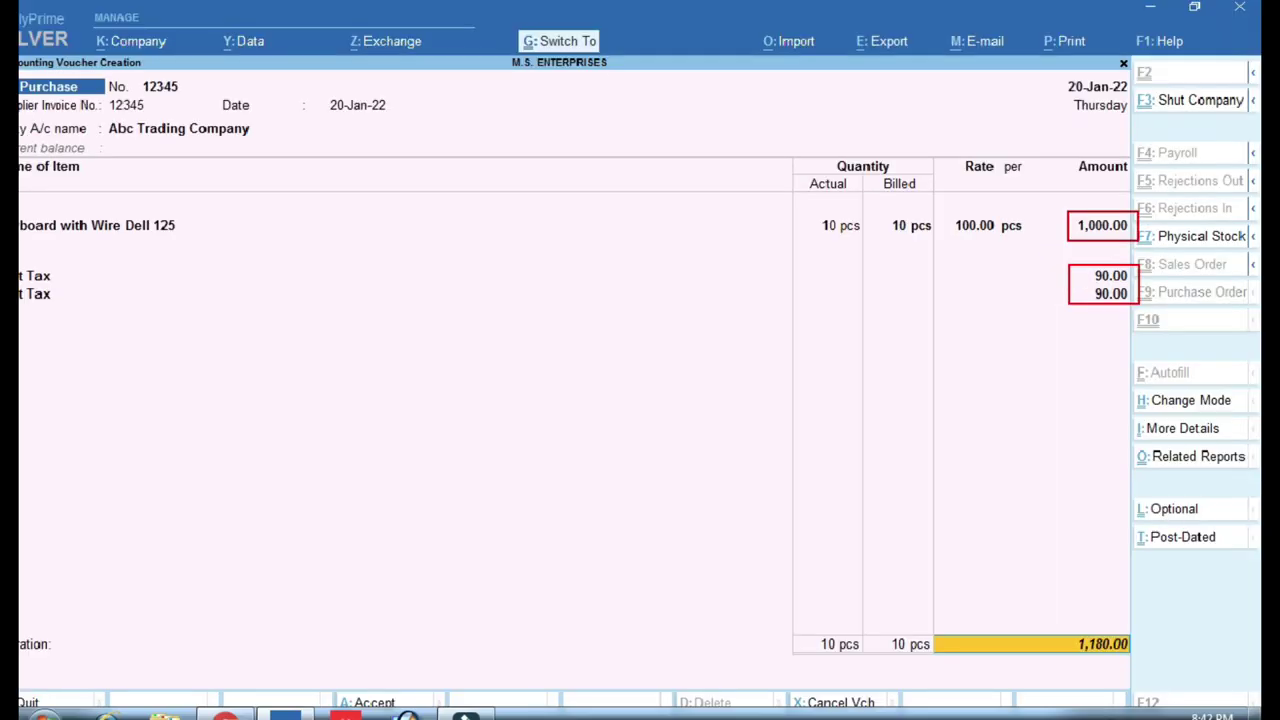
{"action": "key", "text": "Return"}
{"action": "key", "text": "Return"}
{"action": "key", "text": "Return"}
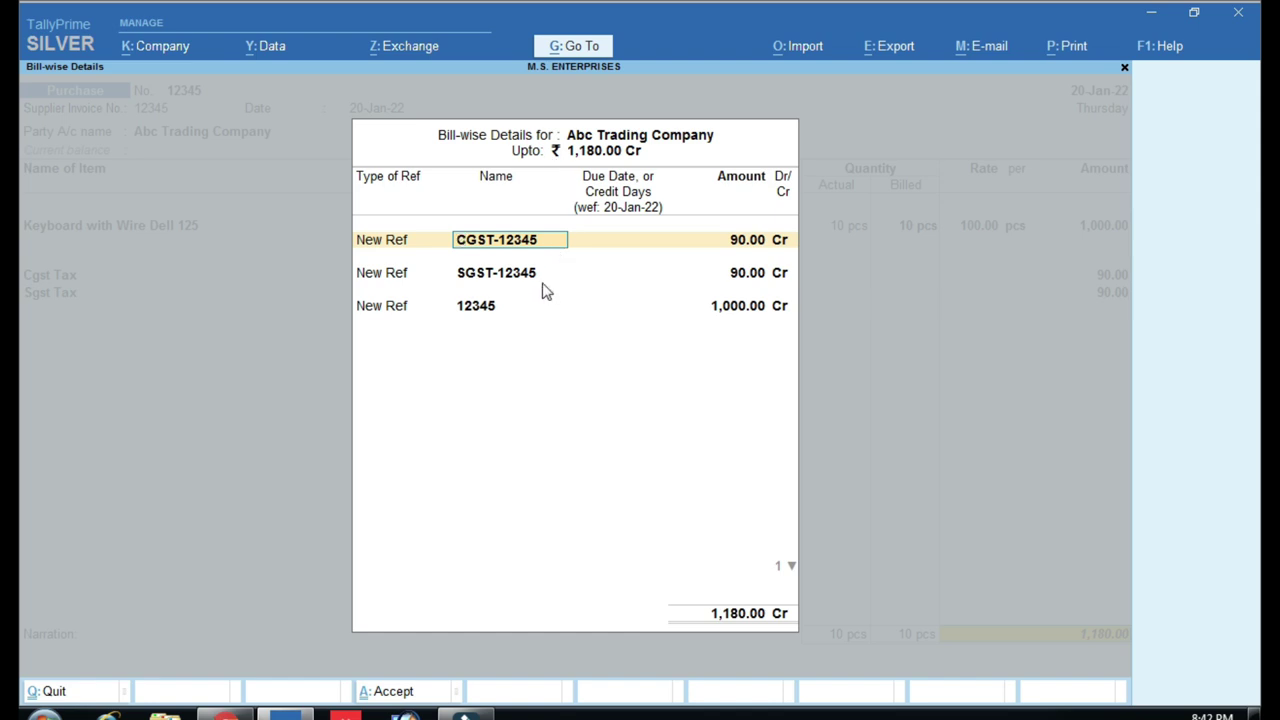
{"action": "key", "text": "ctrl+g"}
{"action": "key", "text": "Escape"}
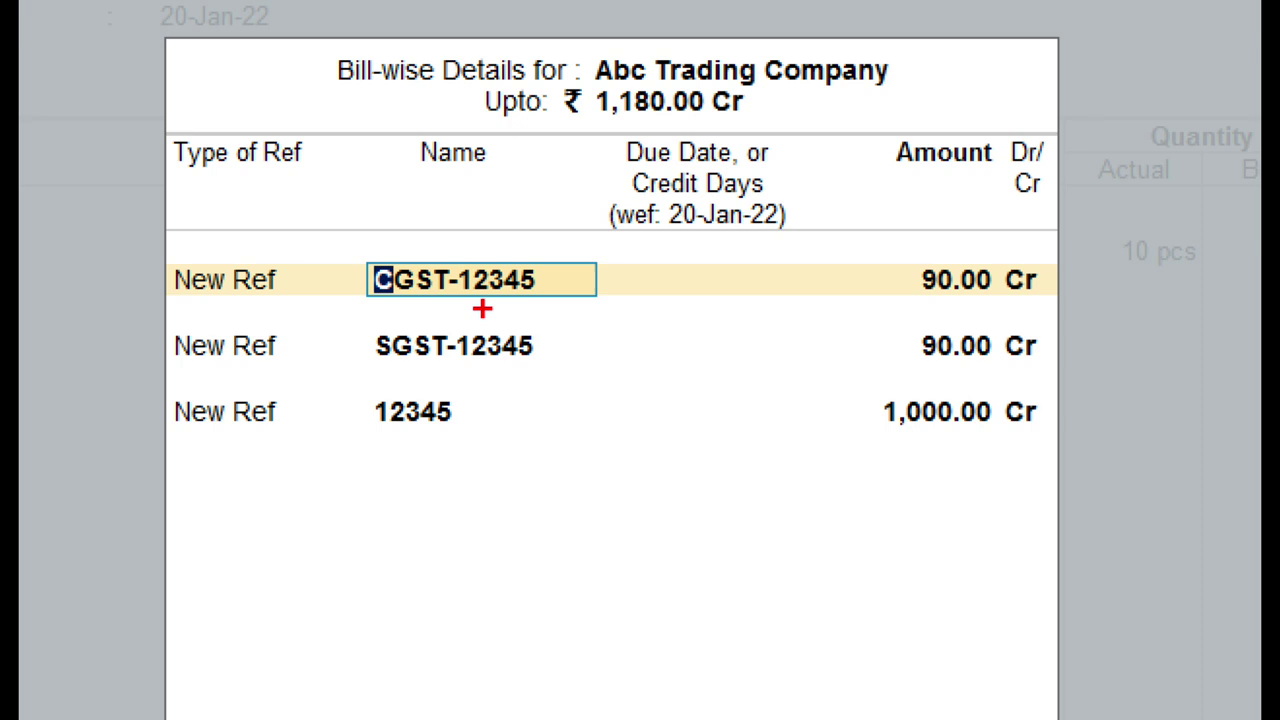
{"action": "left_click_drag", "start_coordinate": [151, 382], "coordinate": [1087, 447]}
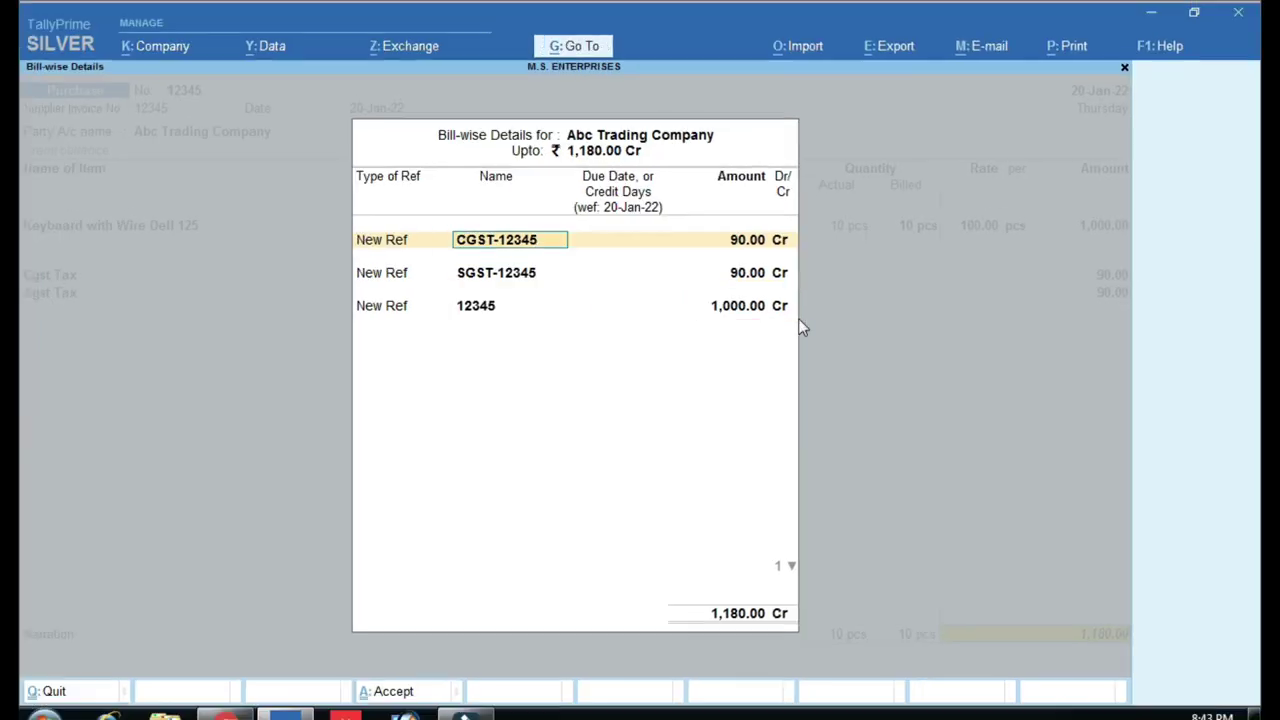
Accept new references CGST-12345 and SGST-12345 for 90.00 each and 12345 for 1,000.00, and save the purchase voucher
{"action": "key", "text": "Return"}
{"action": "key", "text": "Return"}
{"action": "key", "text": "Return"}
{"action": "key", "text": "Return"}
{"action": "key", "text": "Return"}
{"action": "key", "text": "Return"}
{"action": "key", "text": "Return"}
{"action": "key", "text": "Return"}
{"action": "key", "text": "Return"}
{"action": "key", "text": "Return"}
{"action": "key", "text": "Return"}
{"action": "key", "text": "Return"}
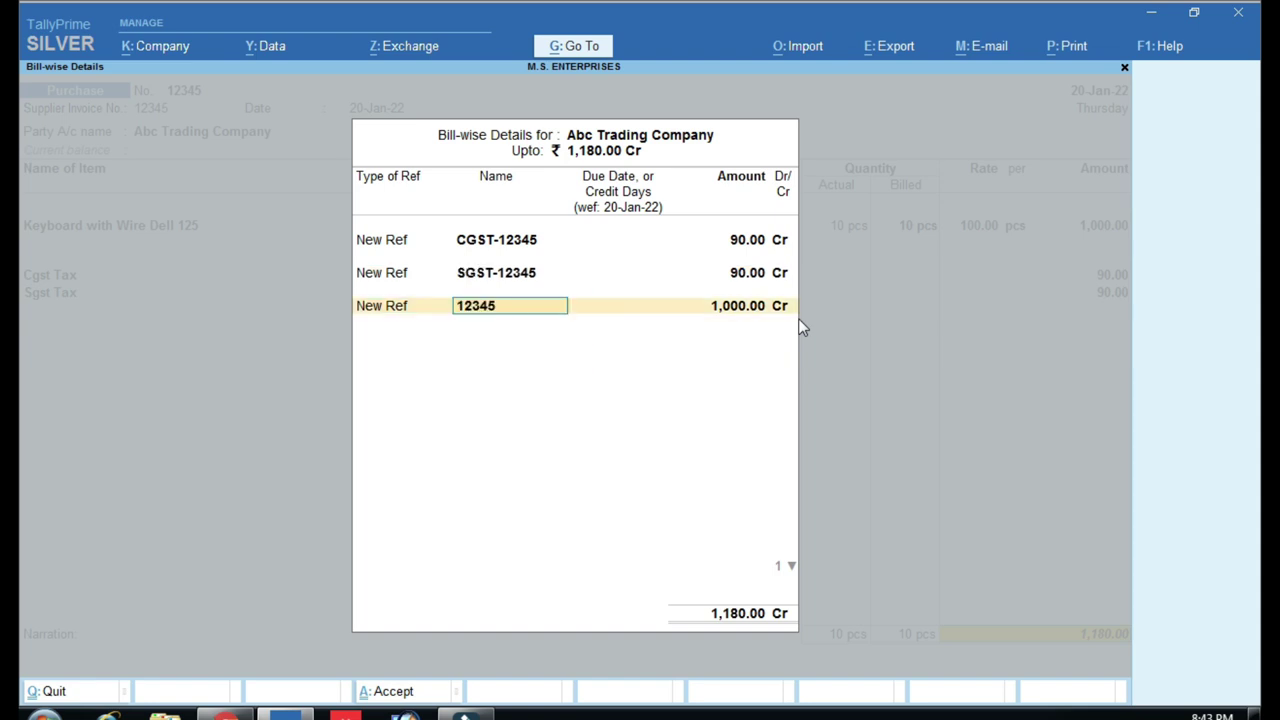
{"action": "key", "text": "Return"}
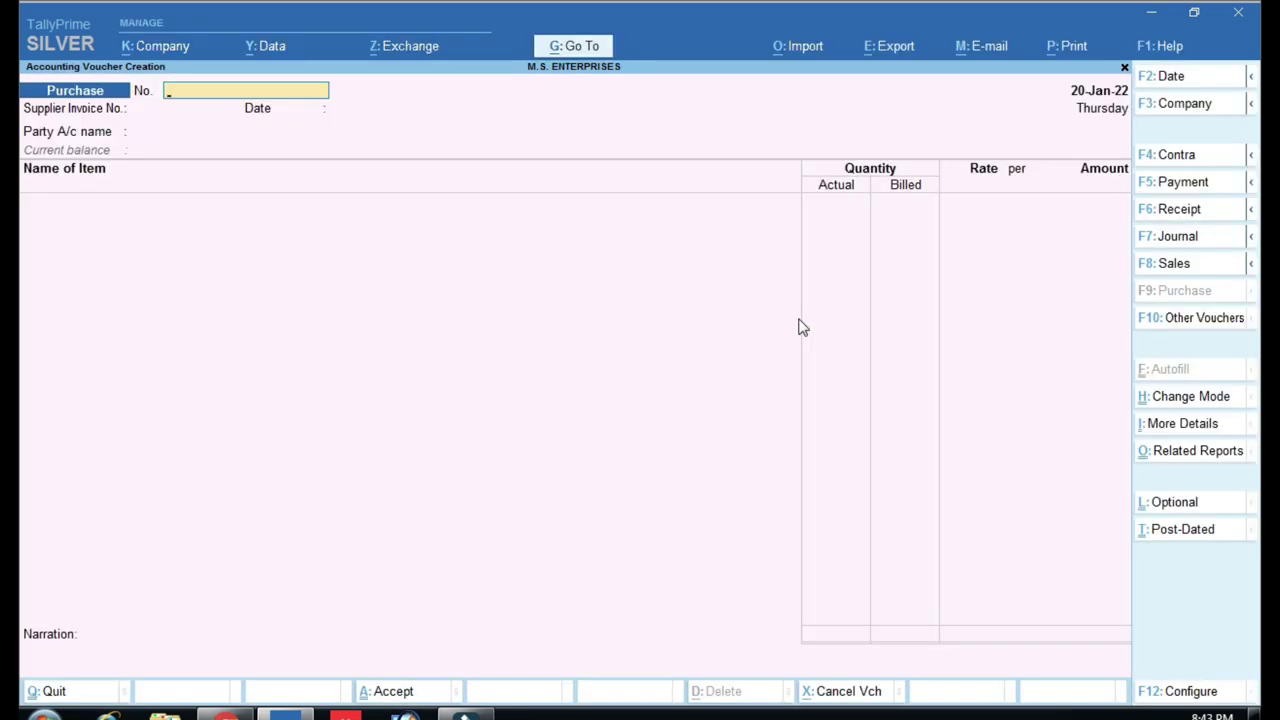
Return to the Gateway of Tally and reopen voucher entry
{"action": "key", "text": "Escape"}
{"action": "key", "text": "Escape"}
{"action": "key", "text": "Escape"}
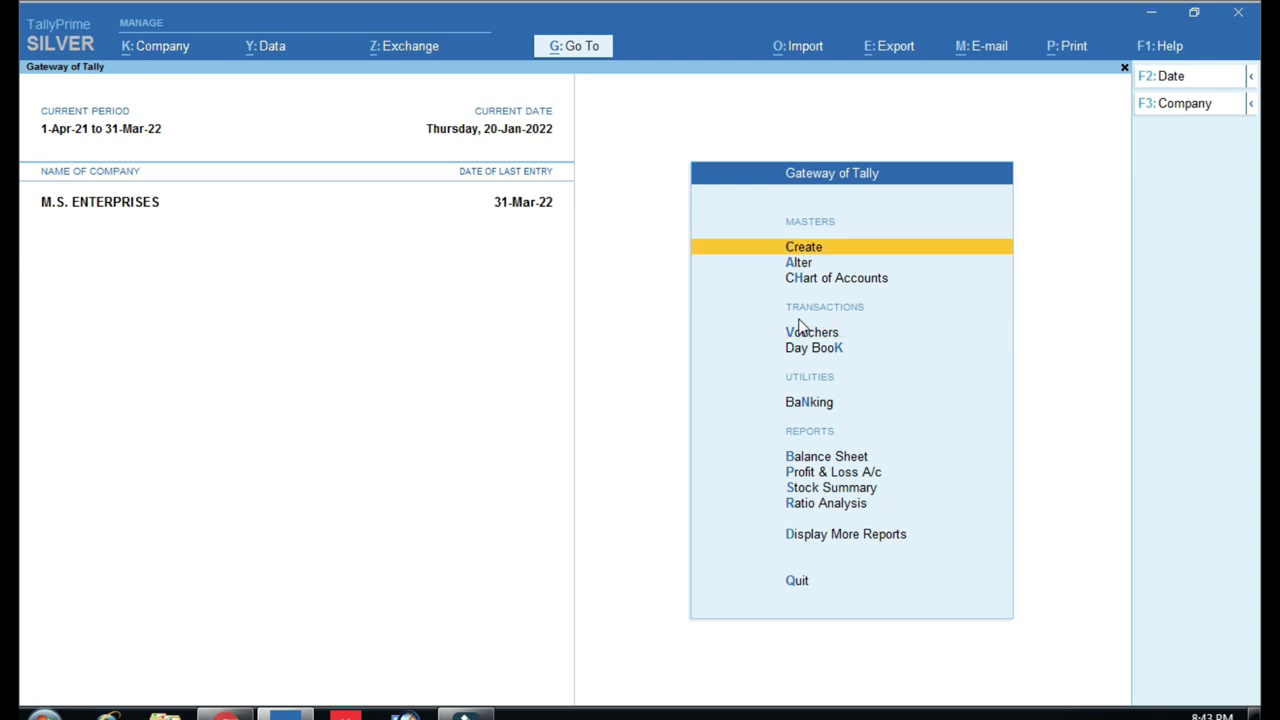
{"action": "key", "text": "Down"}
{"action": "key", "text": "Down"}
{"action": "key", "text": "Down"}
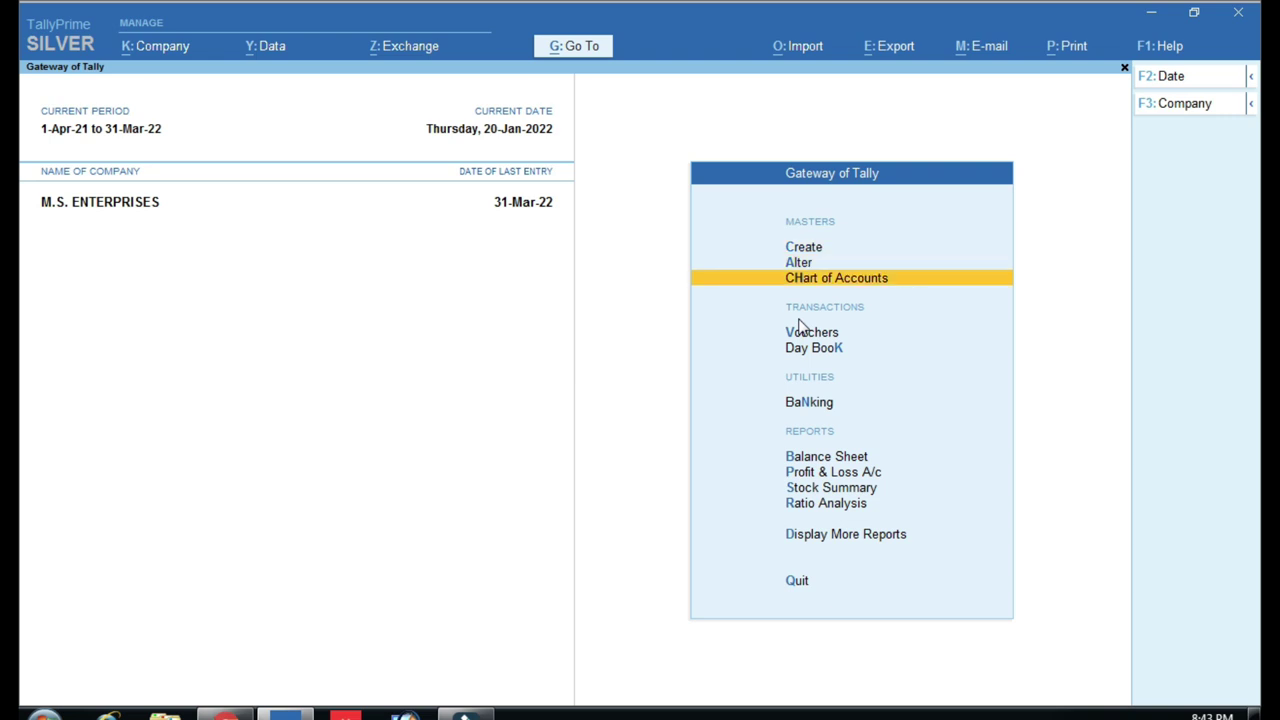
{"action": "key", "text": "Return"}
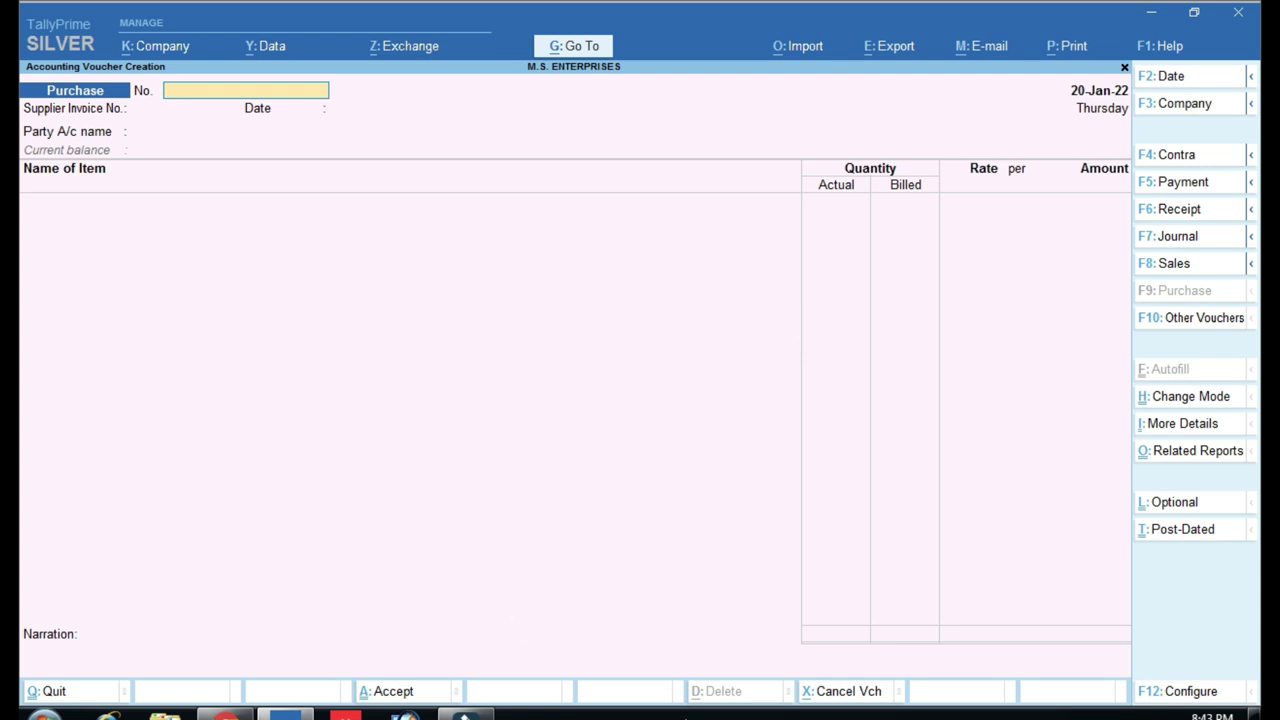
Switch to the GST portal in Chrome, review the GSTR-2B ITC summary, and go back to the returns dashboard
{"action": "left_click", "coordinate": [226, 714]}
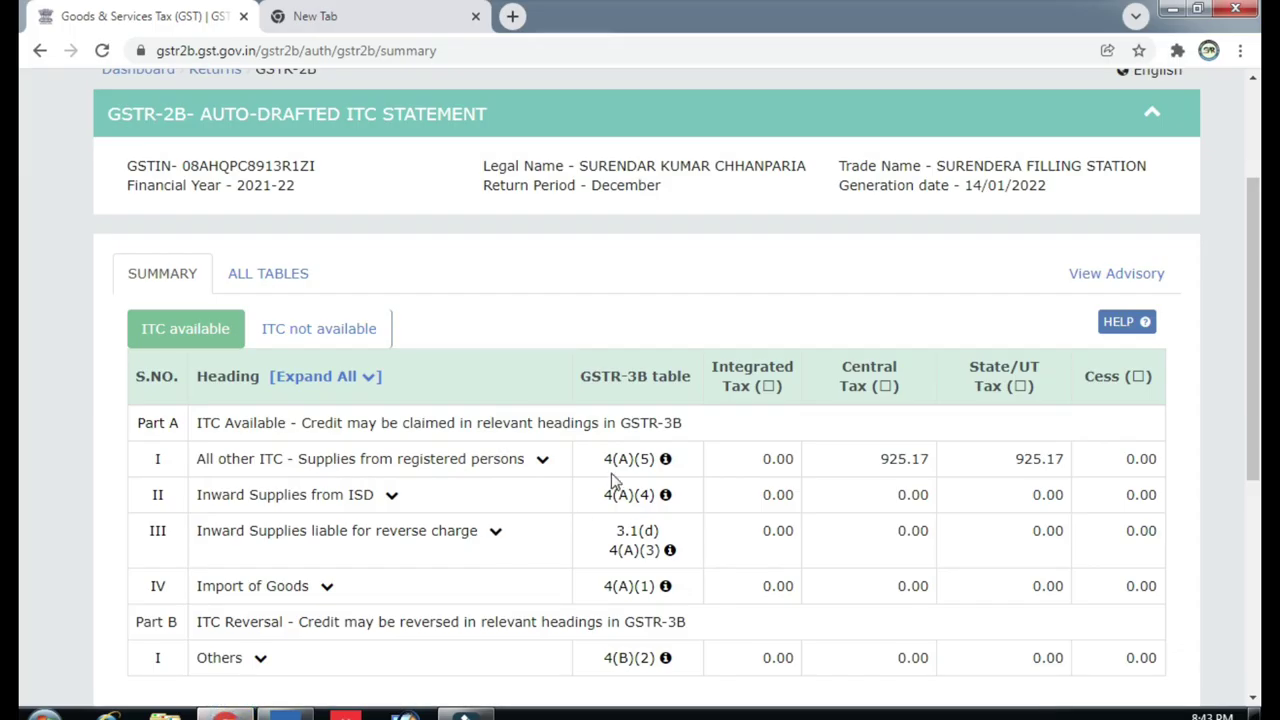
{"action": "scroll", "coordinate": [613, 481], "scroll_direction": "up", "scroll_amount": 2}
{"action": "scroll", "coordinate": [613, 481], "scroll_direction": "down", "scroll_amount": 6}
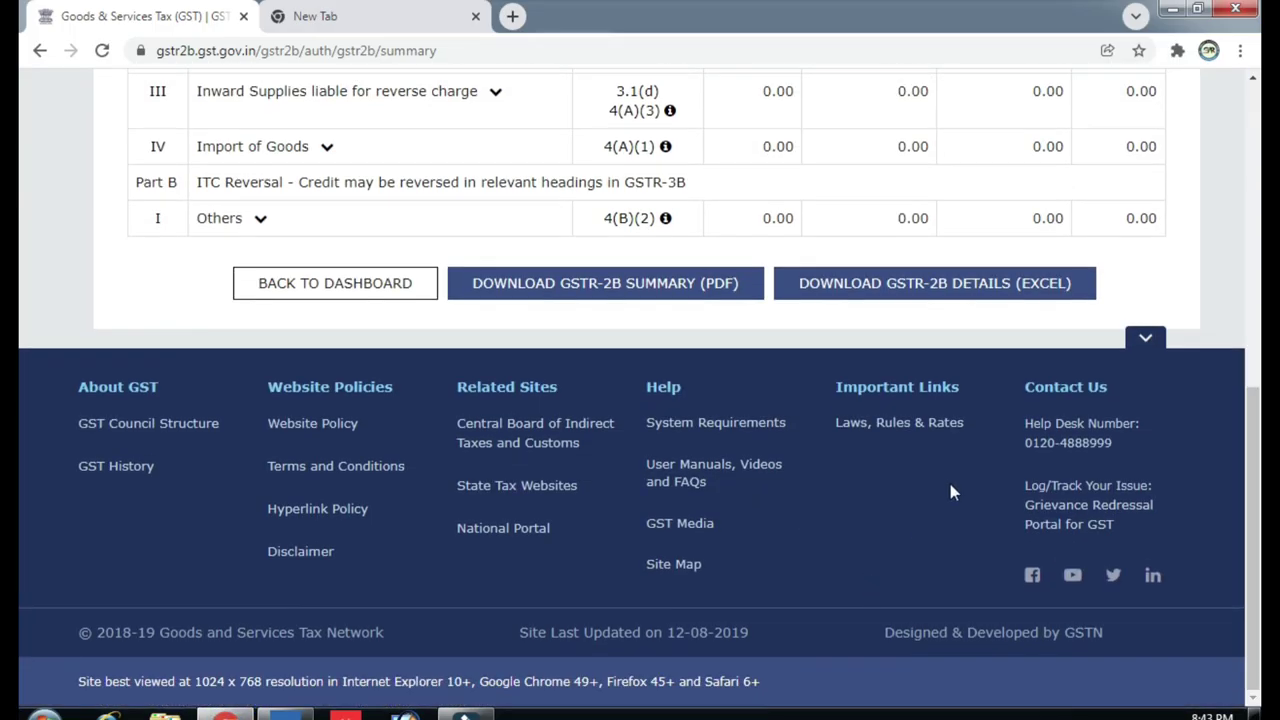
{"action": "left_click", "coordinate": [313, 287]}
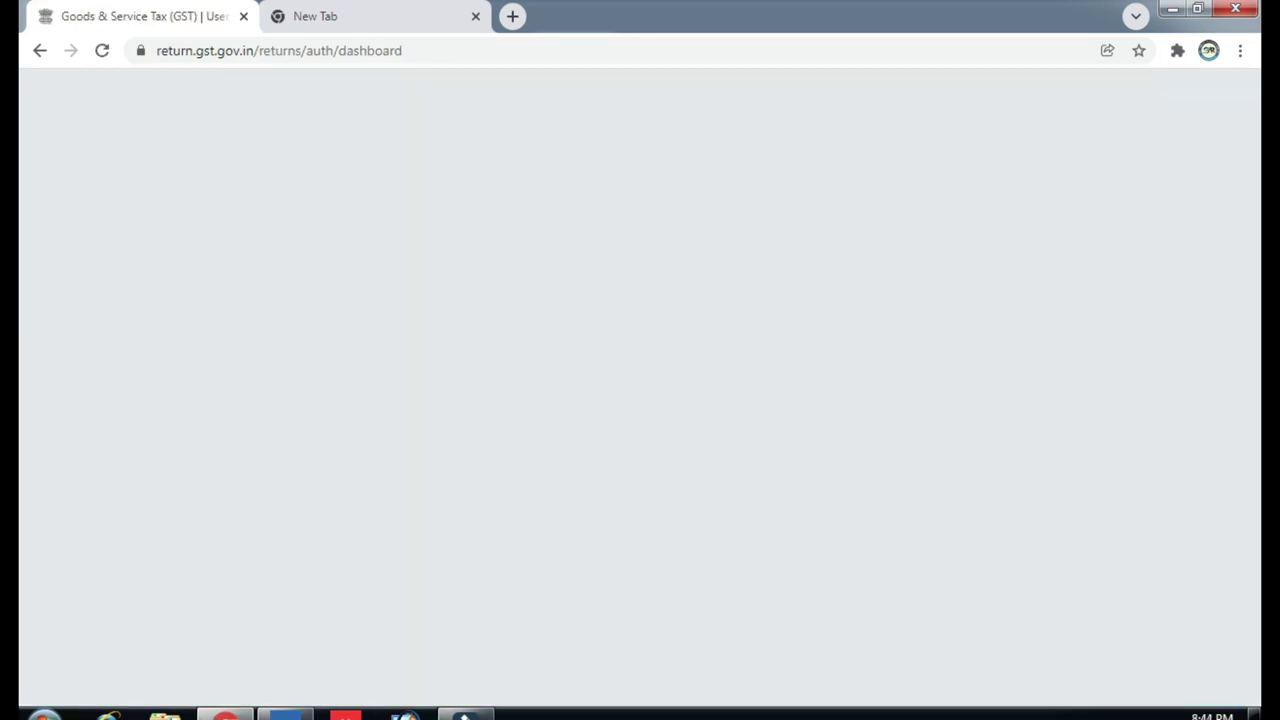
Switch back to TallyPrime and start a payment voucher dated 21-Jan-22
{"action": "left_click", "coordinate": [300, 714]}
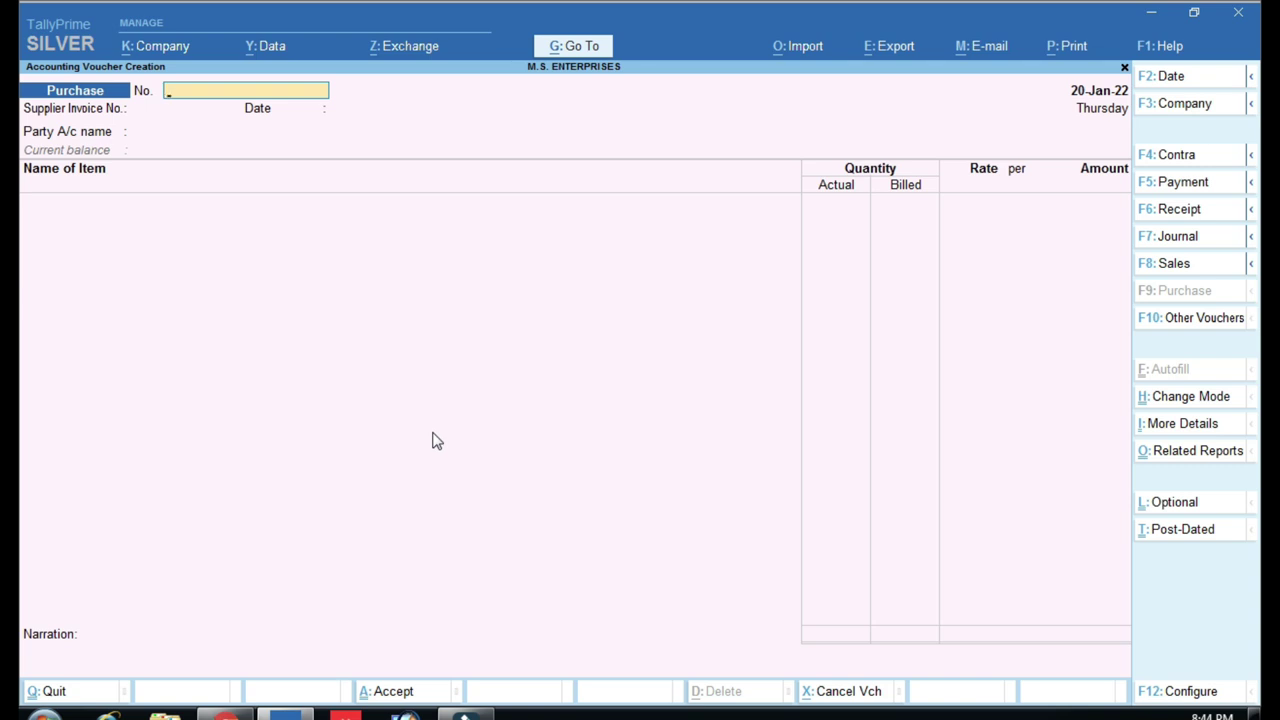
{"action": "key", "text": "Escape"}
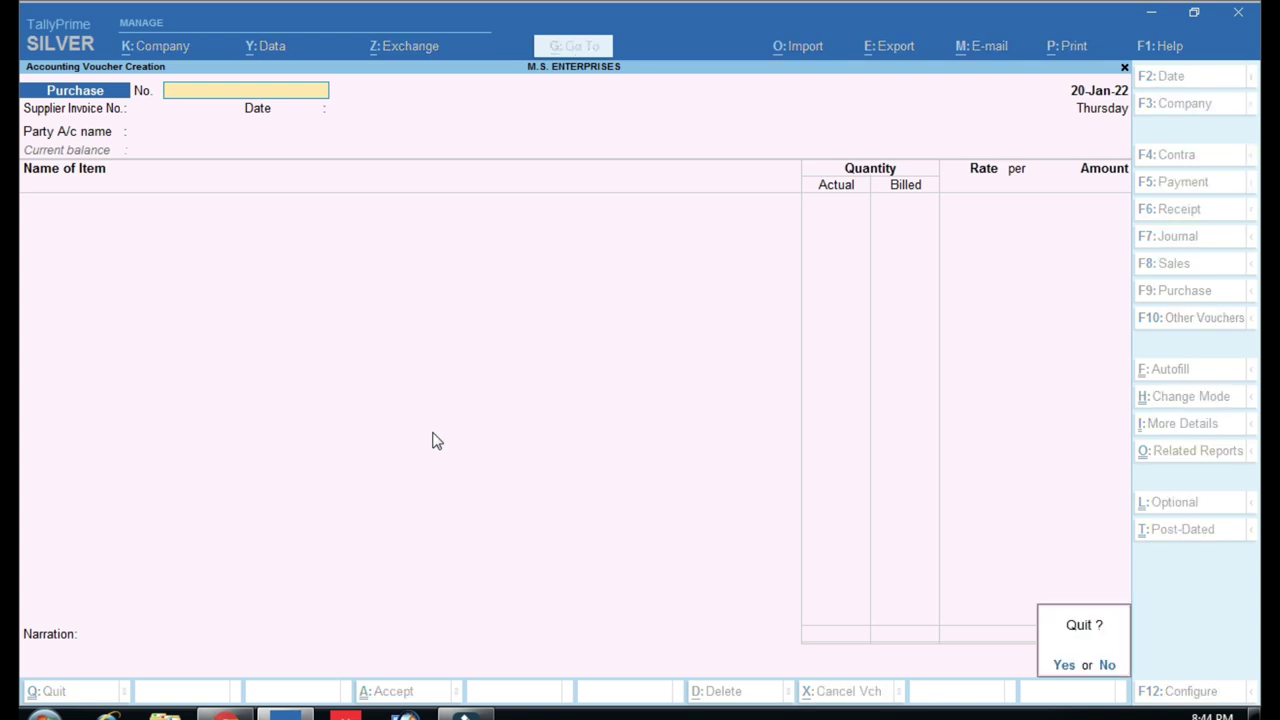
{"action": "key", "text": "n"}
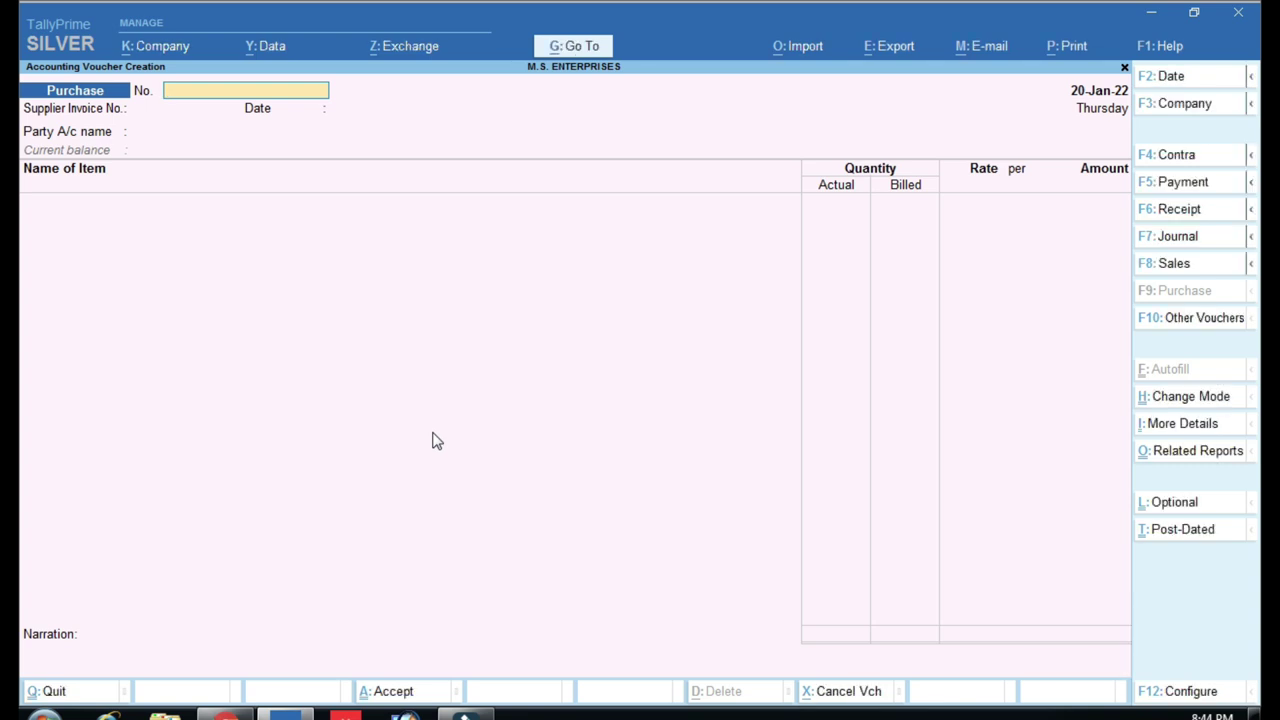
{"action": "key", "text": "F5"}
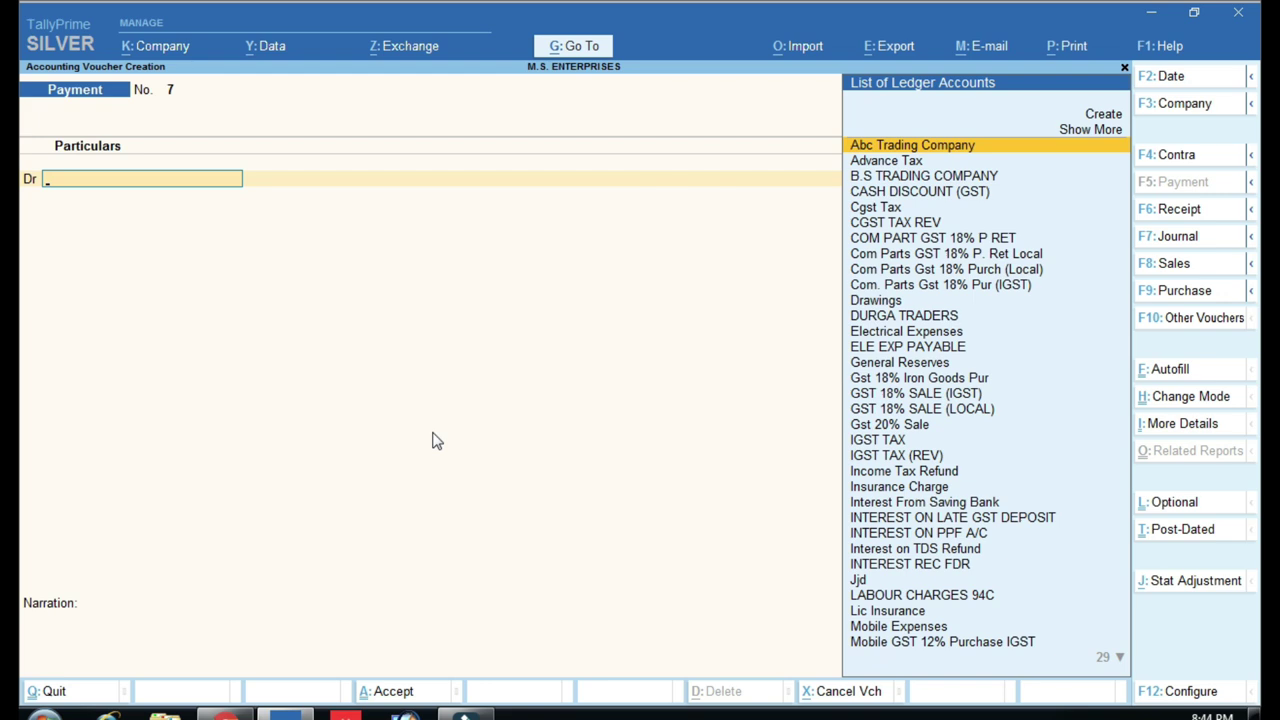
{"action": "key", "text": "F2"}
{"action": "type", "text": "20.1"}
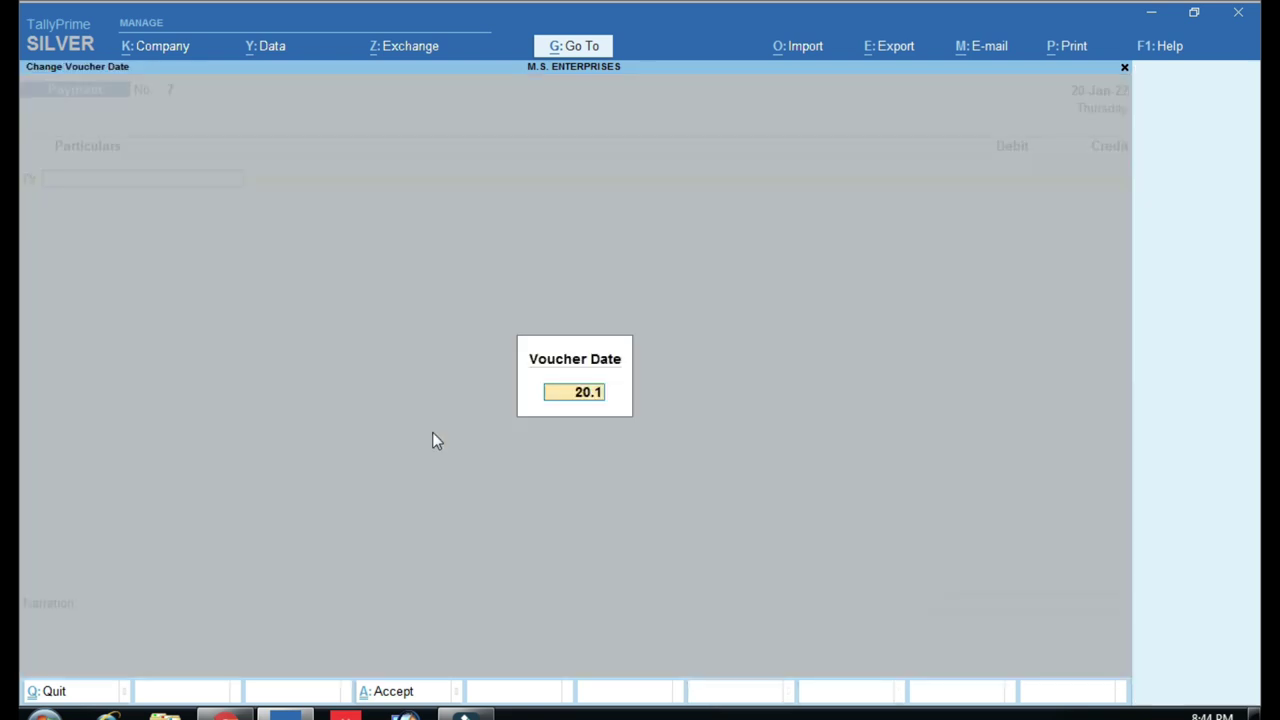
{"action": "key", "text": "BackSpace"}
{"action": "key", "text": "BackSpace"}
{"action": "key", "text": "BackSpace"}
{"action": "type", "text": "1.1"}
{"action": "key", "text": "Return"}
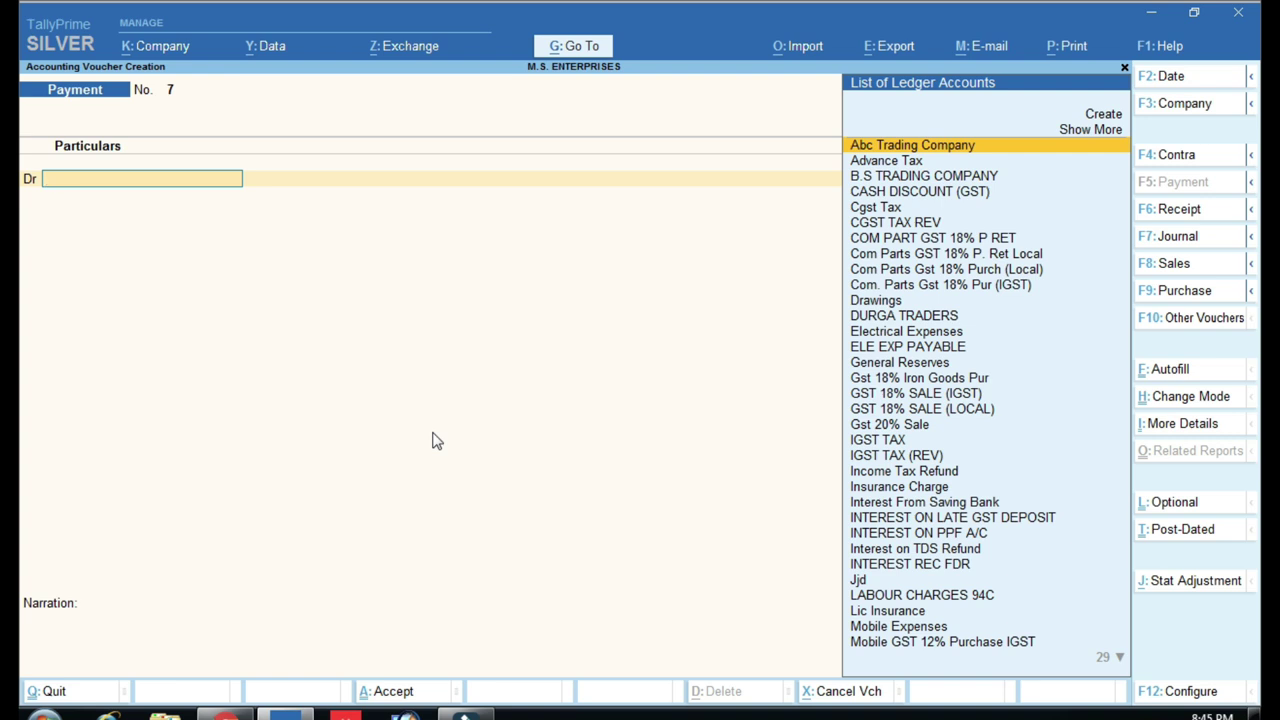
Debit Abc Trading Company with 1,000 in the payment voucher, allocated against the pending bill 12345
{"action": "key", "text": "Return"}
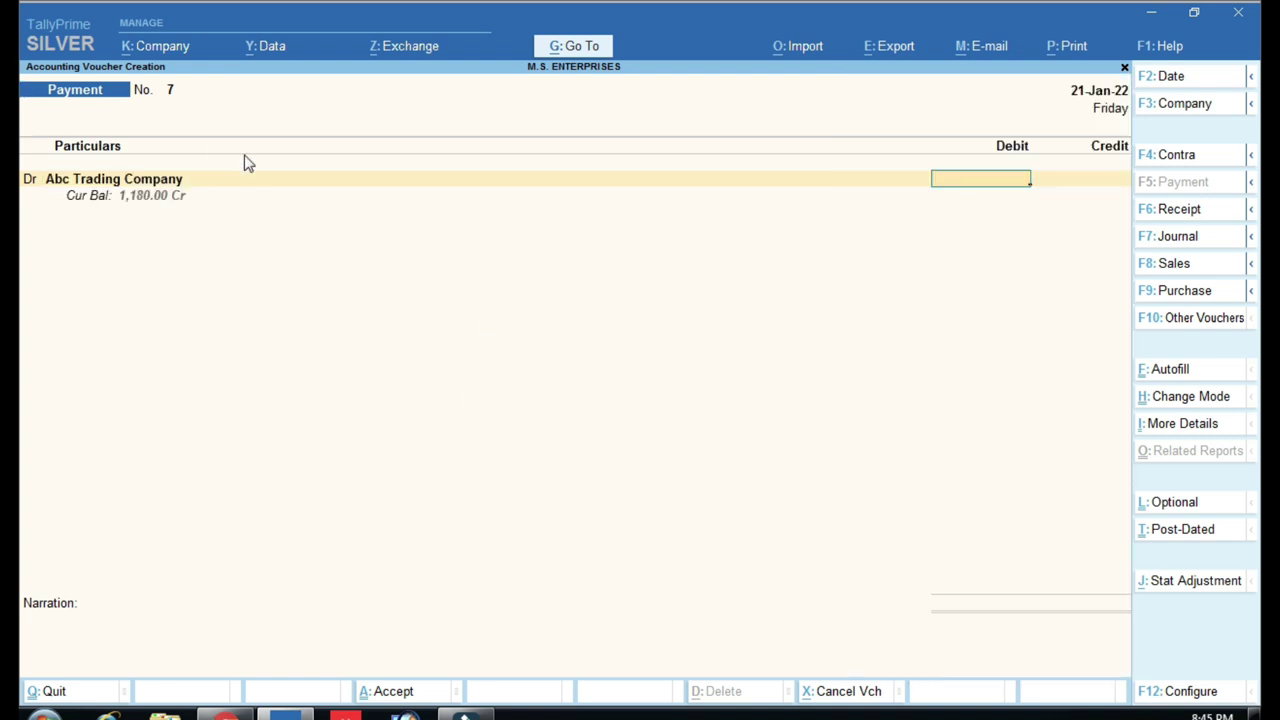
{"action": "key", "text": "ctrl"}
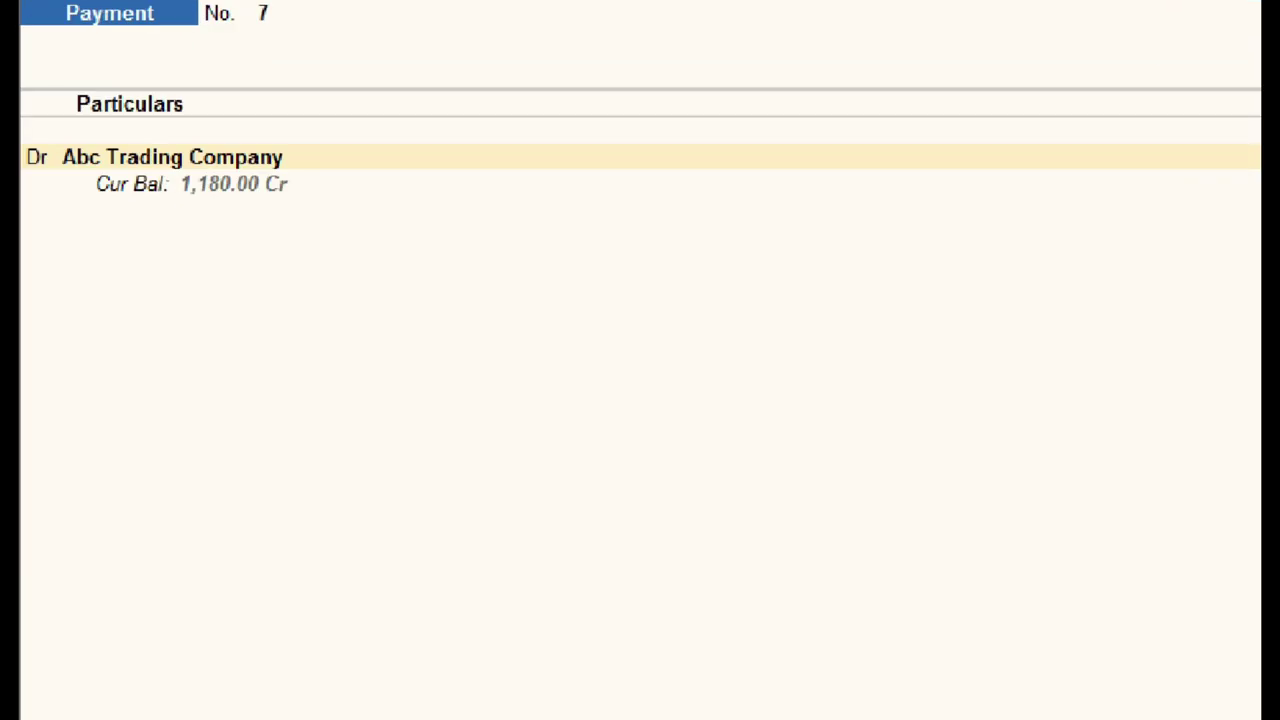
{"action": "left_click", "coordinate": [60, 202]}
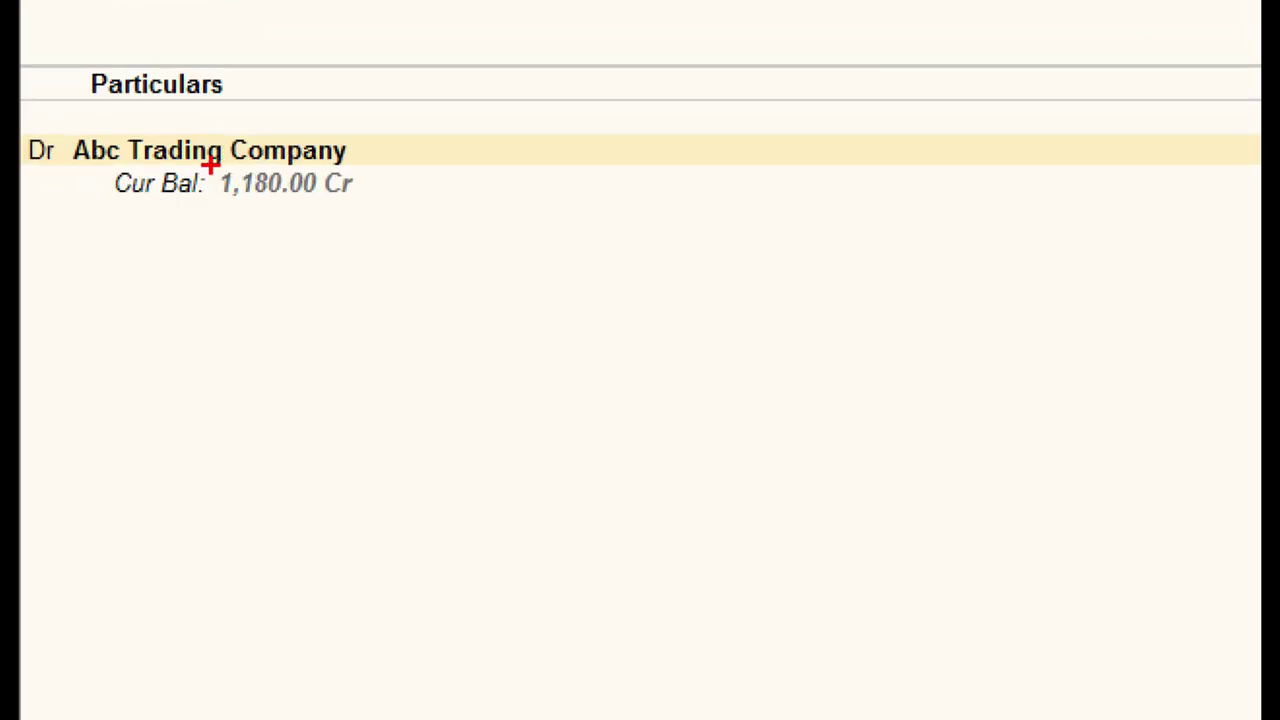
{"action": "mouse_move", "coordinate": [154, 135]}
{"action": "left_mouse_down"}
{"action": "mouse_move", "coordinate": [290, 204]}
{"action": "mouse_move", "coordinate": [367, 211]}
{"action": "left_mouse_up"}
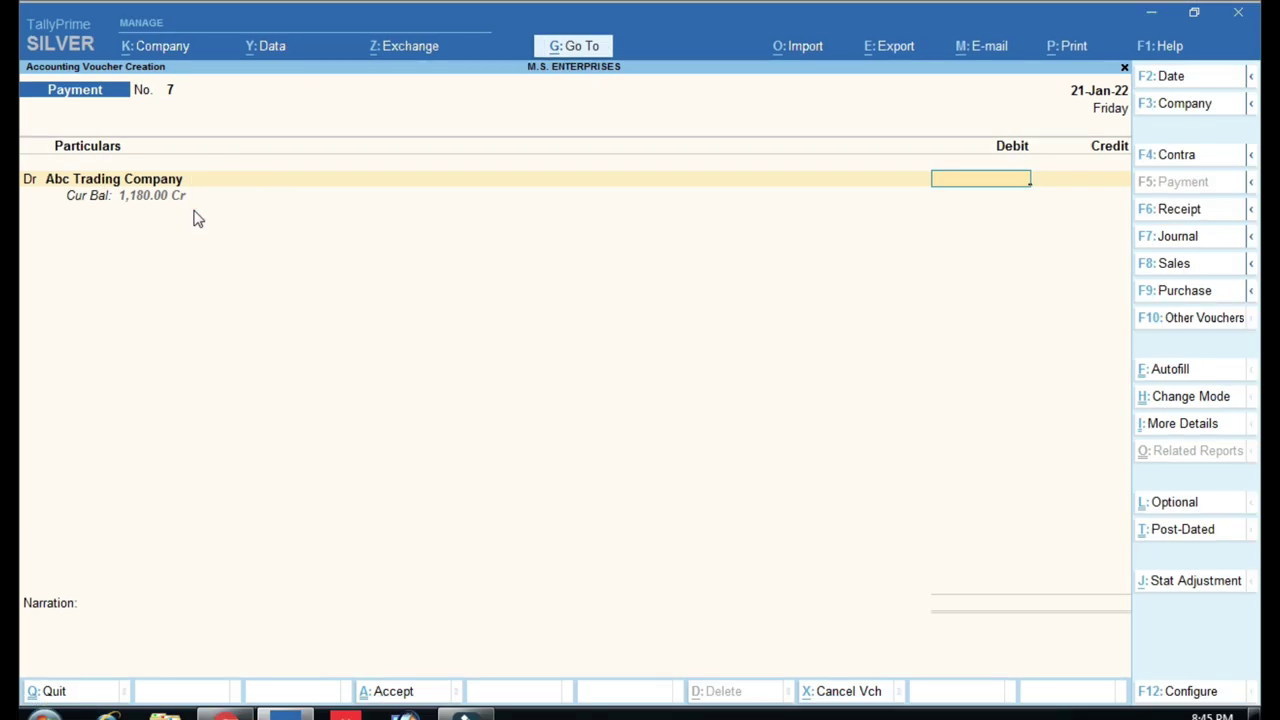
{"action": "type", "text": "1000"}
{"action": "key", "text": "Return"}
{"action": "key", "text": "Return"}
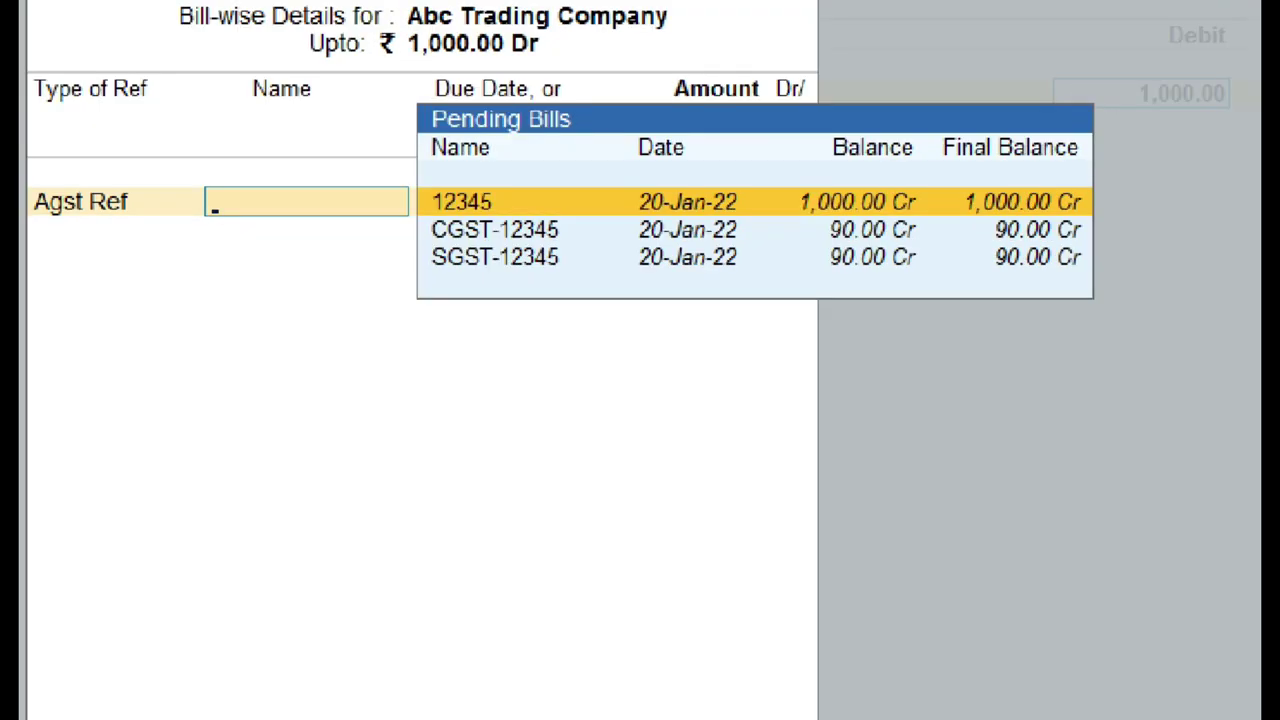
{"action": "left_click", "coordinate": [771, 286]}
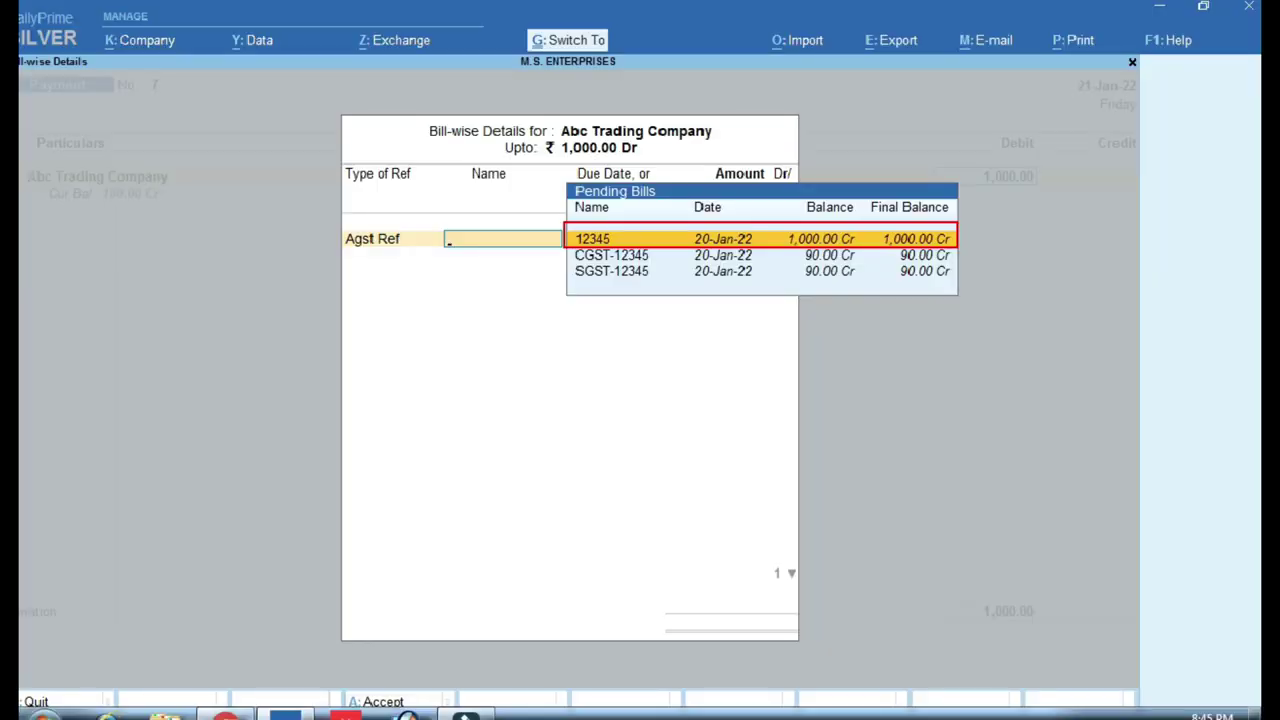
{"action": "key", "text": "Return"}
{"action": "key", "text": "Return"}
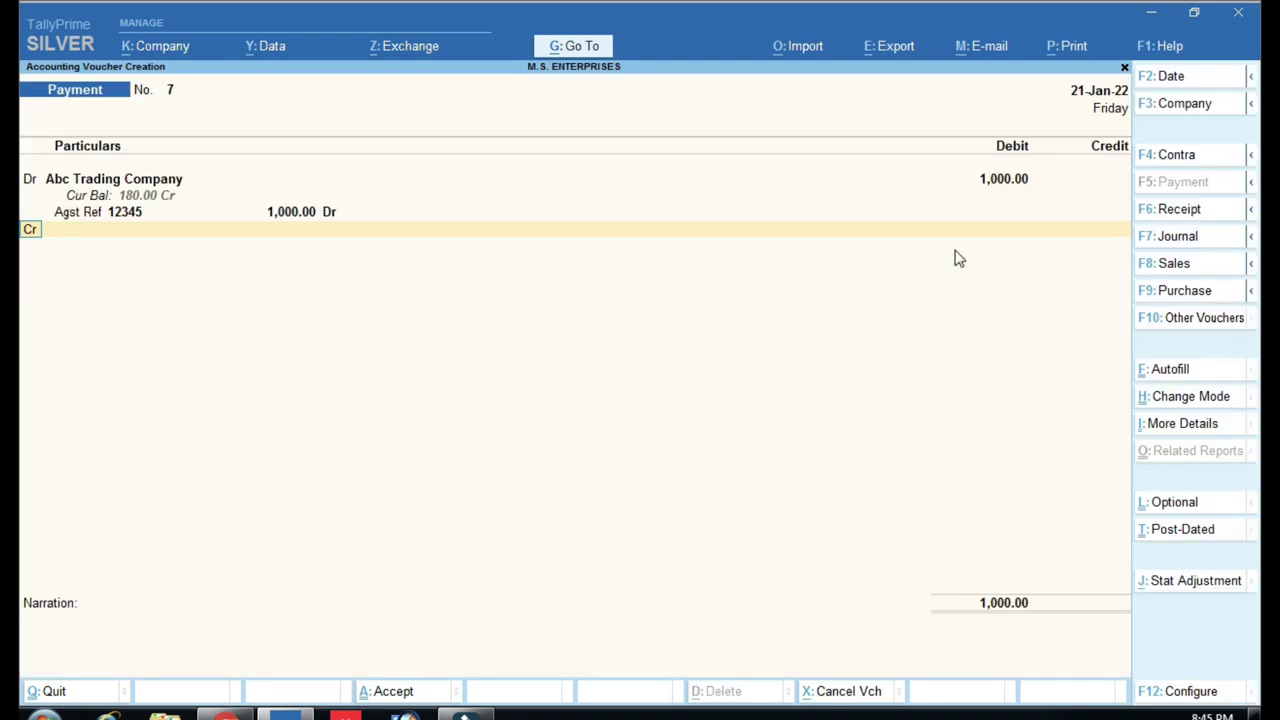
Credit Cash with 1,000.00, save the payment voucher, and return to the Gateway of Tally
{"action": "type", "text": "Cash"}
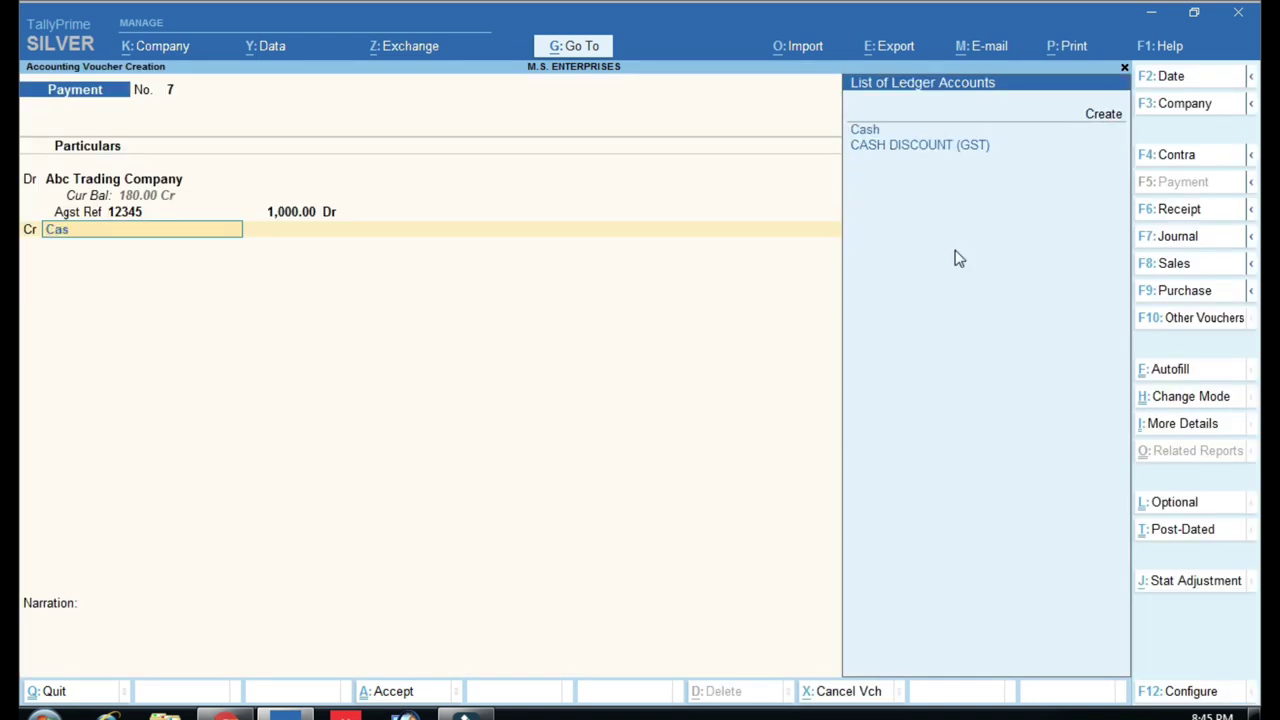
{"action": "key", "text": "Return"}
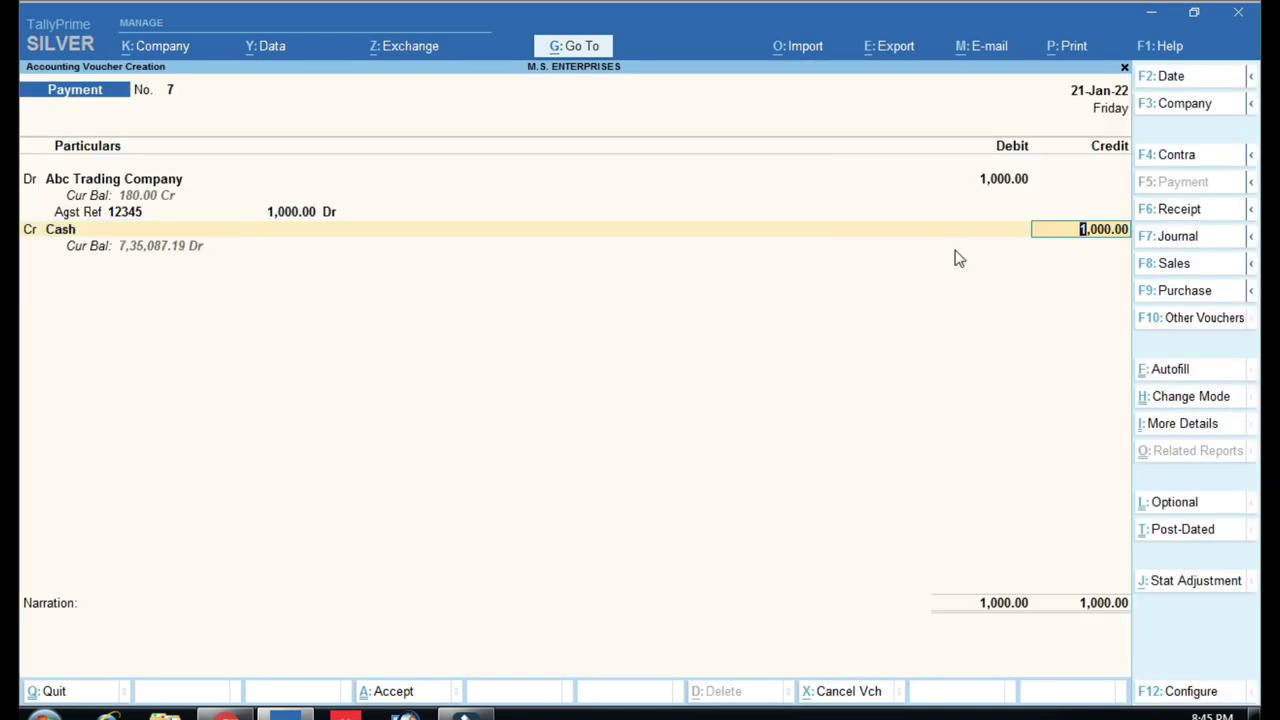
{"action": "key", "text": "Return"}
{"action": "key", "text": "Return"}
{"action": "key", "text": "Return"}
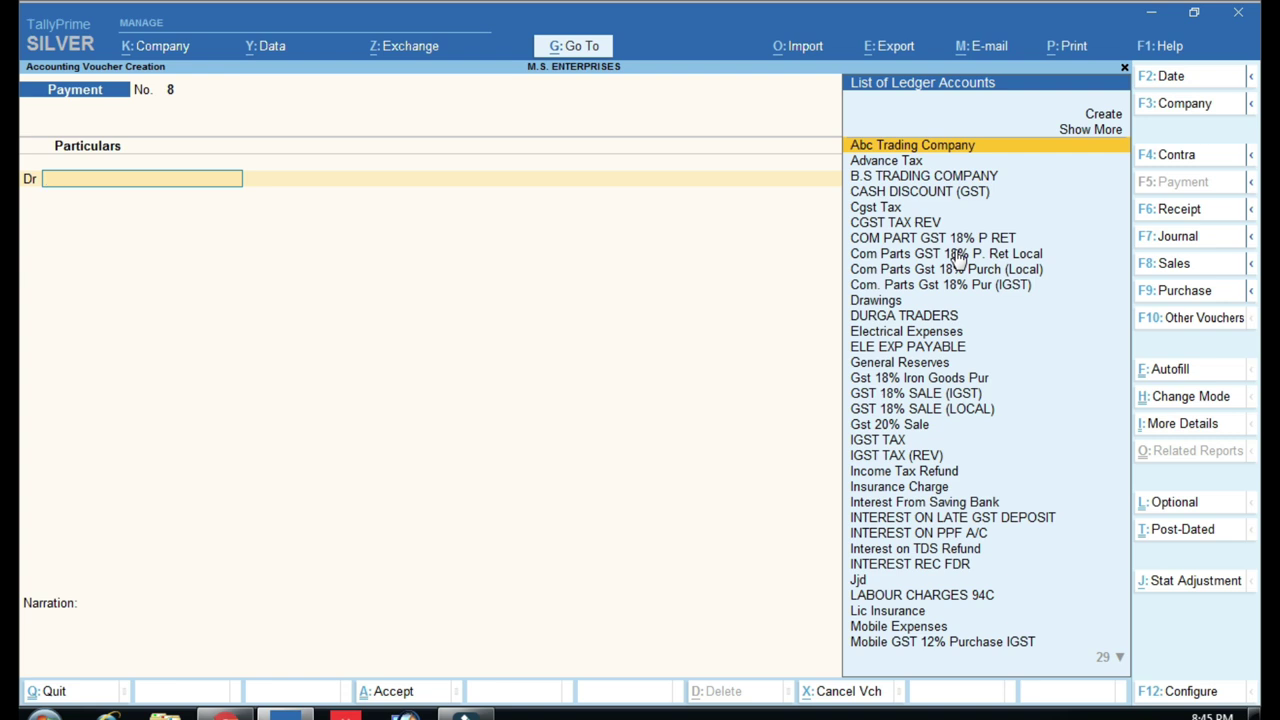
{"action": "key", "text": "Escape"}
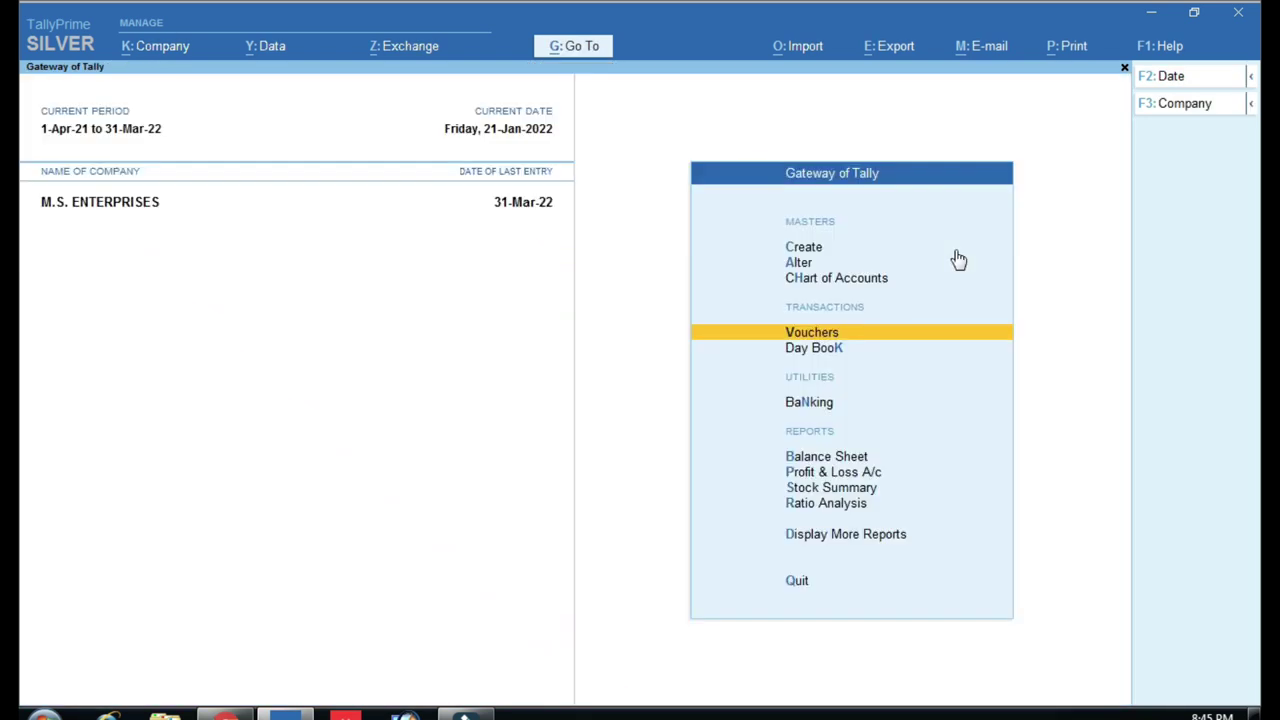
Open the additional reports list from the Gateway of Tally
{"action": "key", "text": "Escape"}
{"action": "key", "text": "Escape"}
{"action": "key", "text": "Down"}
{"action": "key", "text": "Down"}
{"action": "key", "text": "Down"}
{"action": "key", "text": "Down"}
{"action": "key", "text": "Down"}
{"action": "key", "text": "Down"}
{"action": "key", "text": "Down"}
{"action": "key", "text": "Down"}
{"action": "key", "text": "Down"}
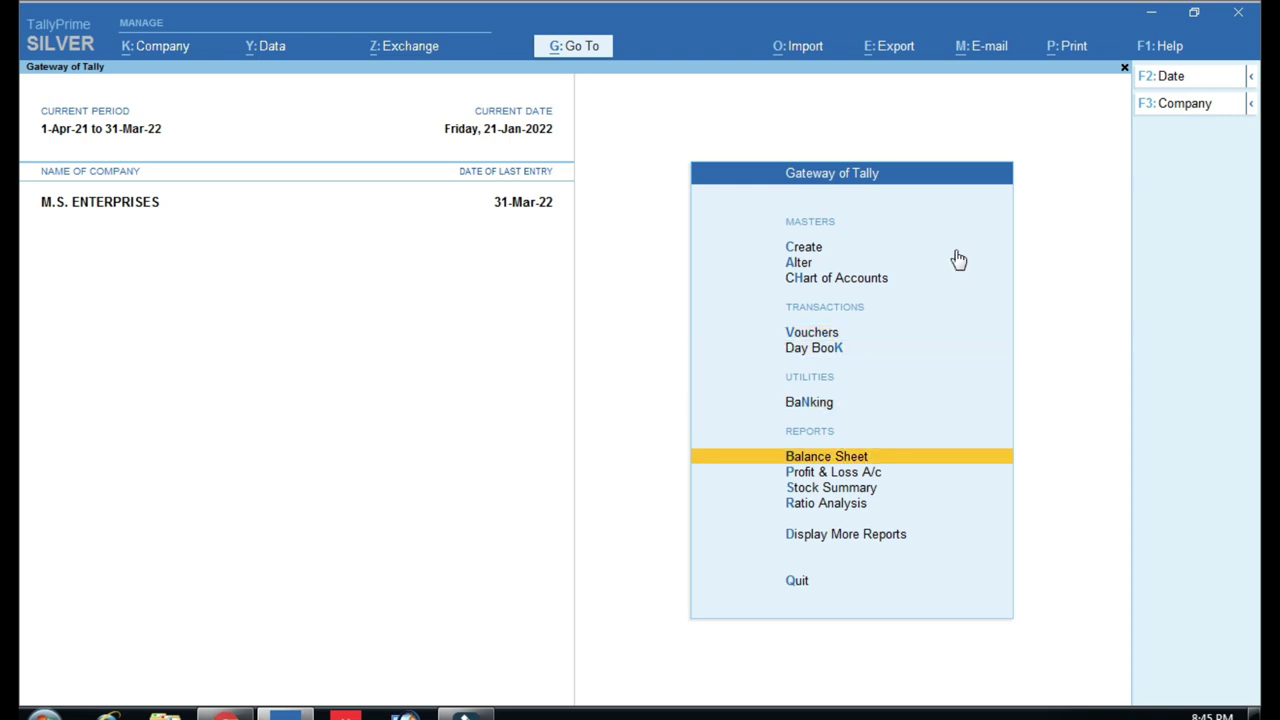
{"action": "key", "text": "Return"}
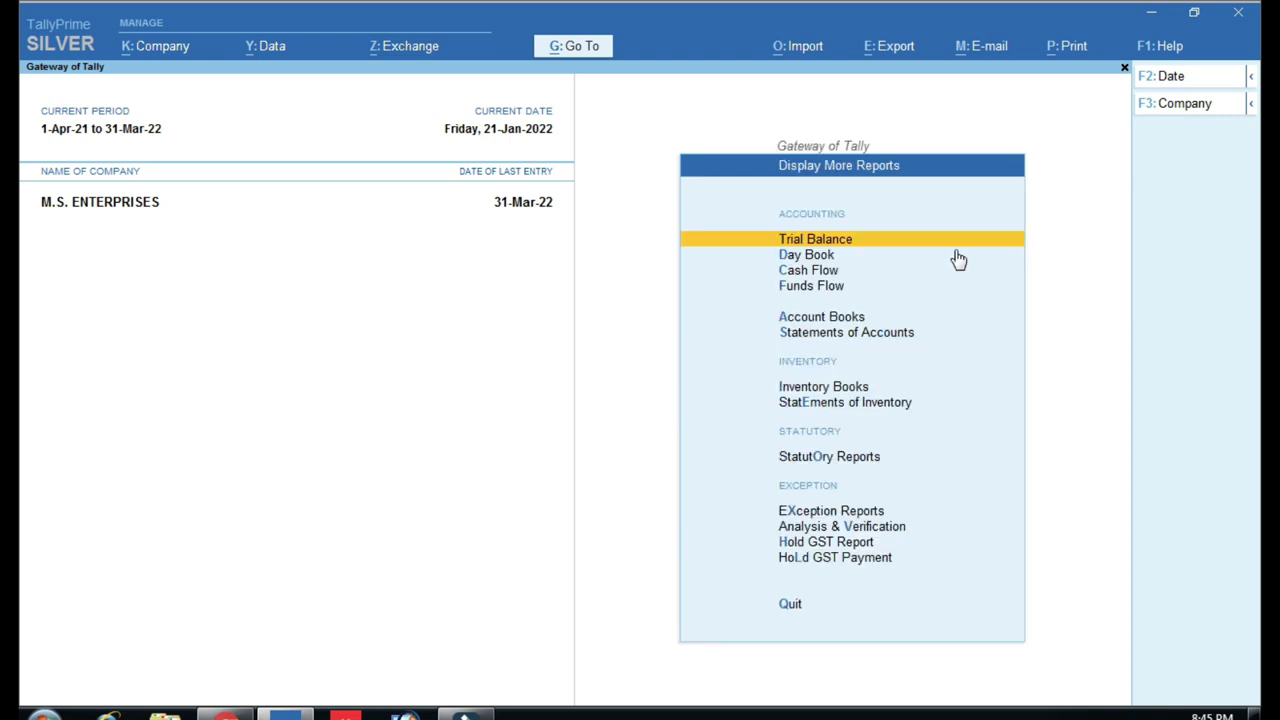
Open the Hold GST Report, review the pending CGST and SGST bills of Abc Trading Company, and close the report
{"action": "key", "text": "Down"}
{"action": "key", "text": "Down"}
{"action": "key", "text": "Down"}
{"action": "key", "text": "Down"}
{"action": "key", "text": "Down"}
{"action": "key", "text": "Down"}
{"action": "key", "text": "Down"}
{"action": "key", "text": "Down"}
{"action": "key", "text": "Down"}
{"action": "key", "text": "Down"}
{"action": "key", "text": "Down"}
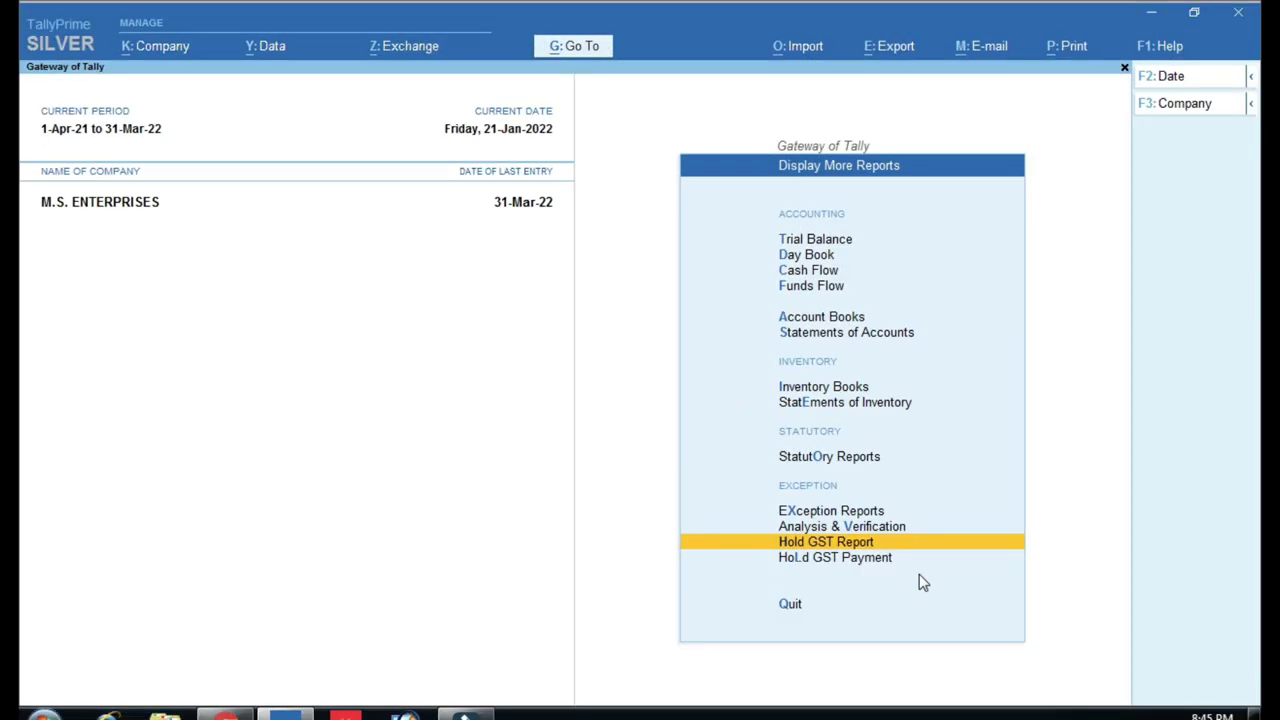
{"action": "key", "text": "Return"}
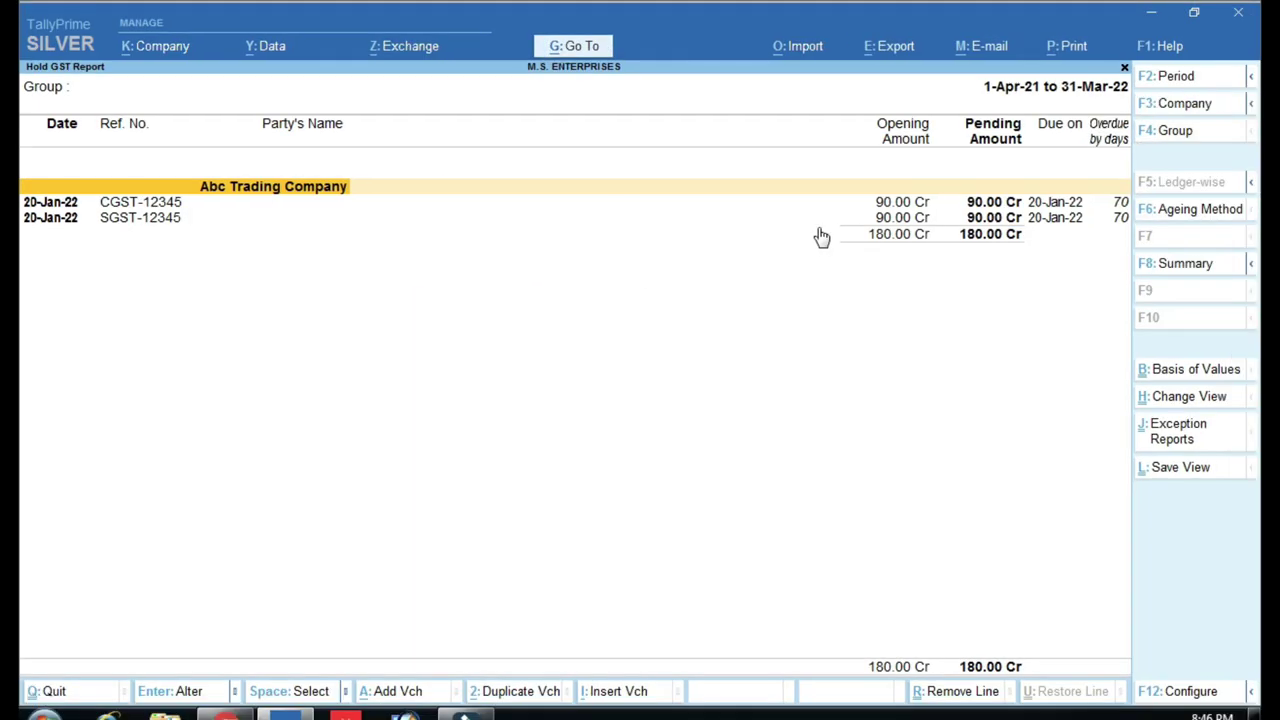
{"action": "key", "text": "ctrl"}
{"action": "key", "text": "Escape"}
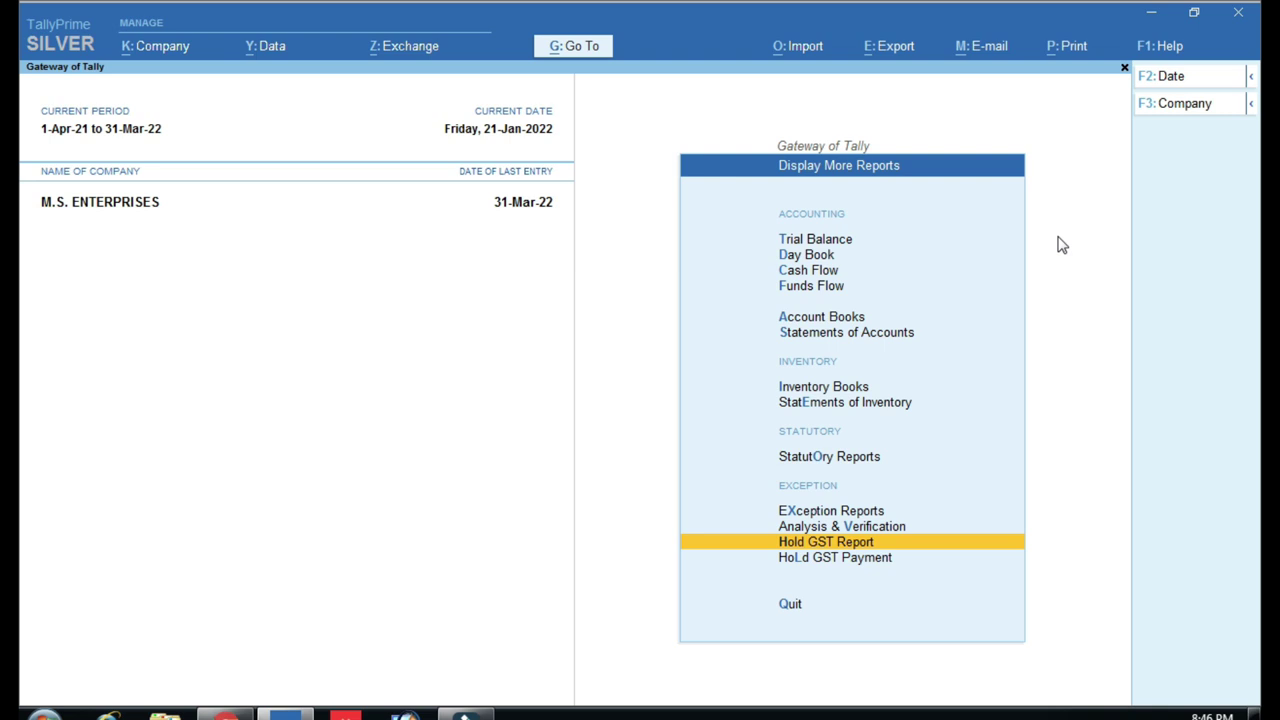
Open Hold GST Payment for the Abc Trading Company ledger
{"action": "key", "text": "Down"}
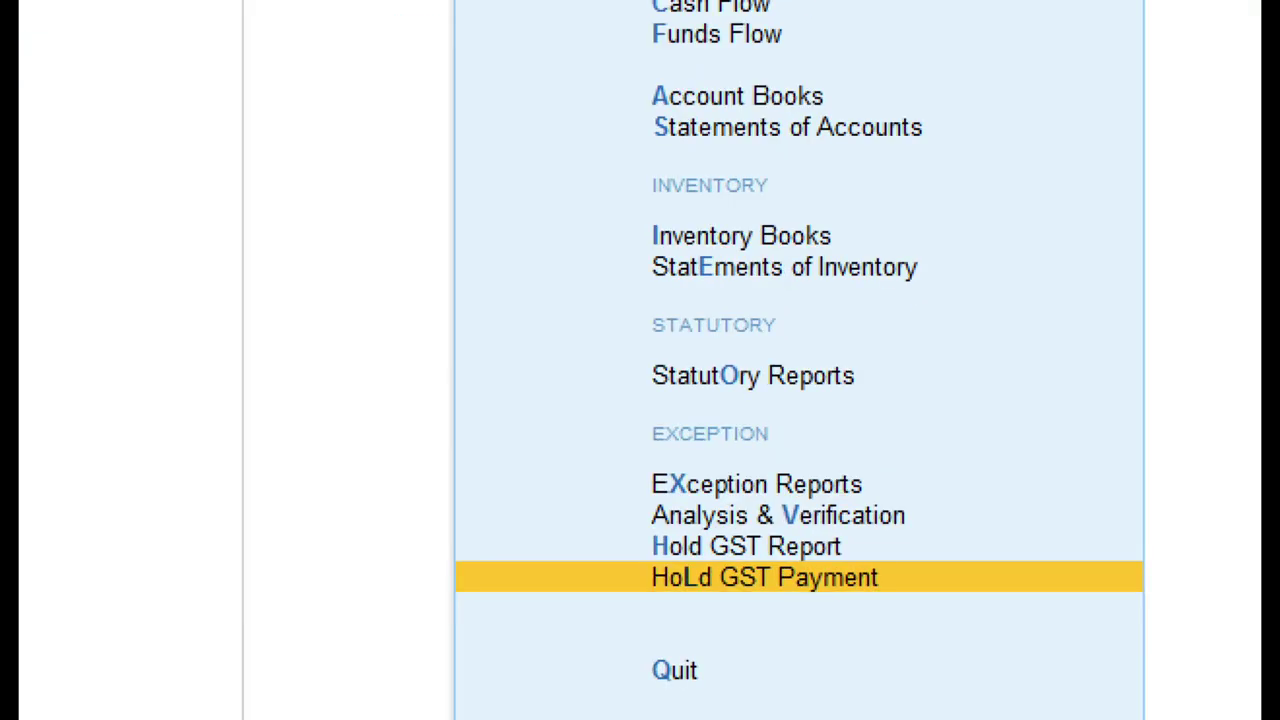
{"action": "left_click", "coordinate": [906, 538]}
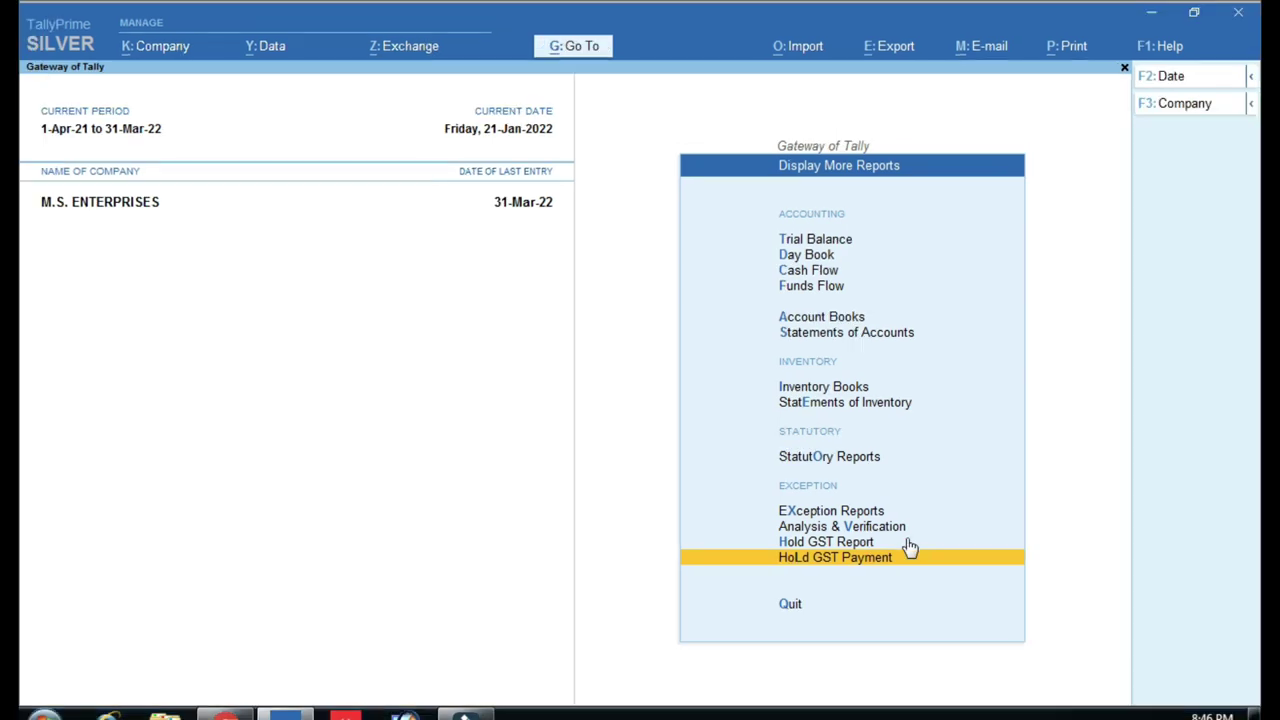
{"action": "key", "text": "Return"}
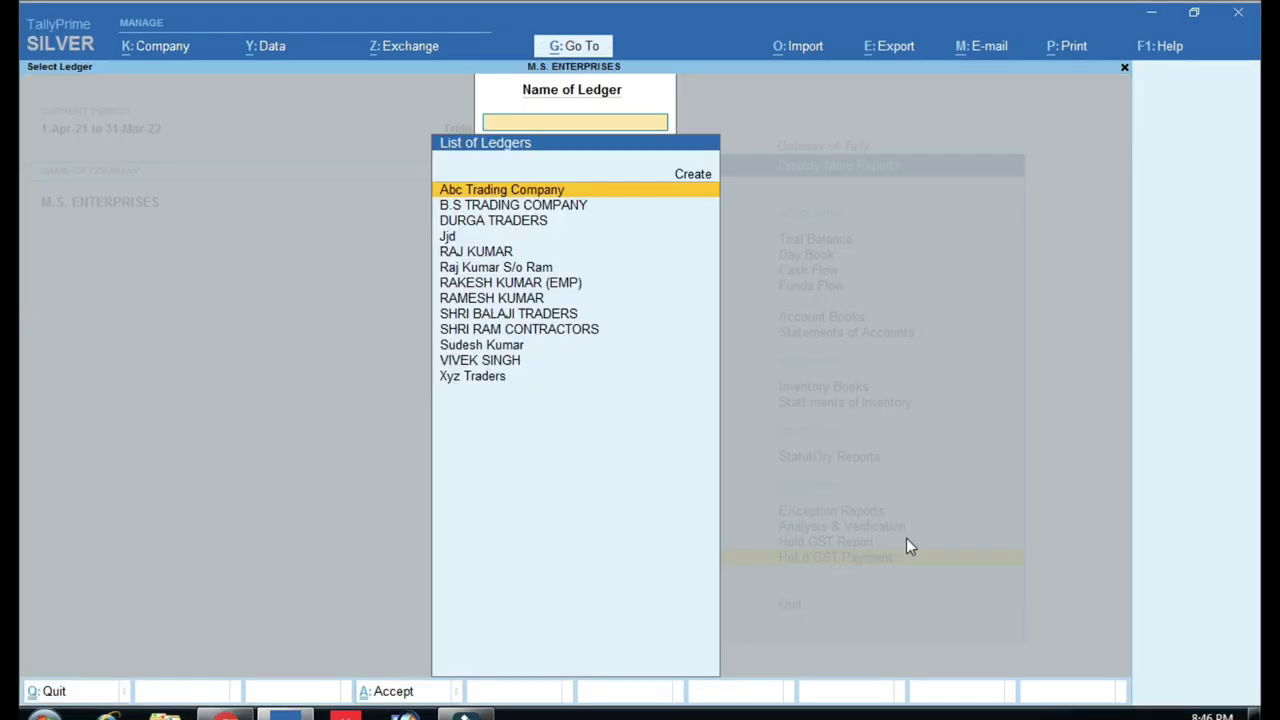
{"action": "key", "text": "Return"}
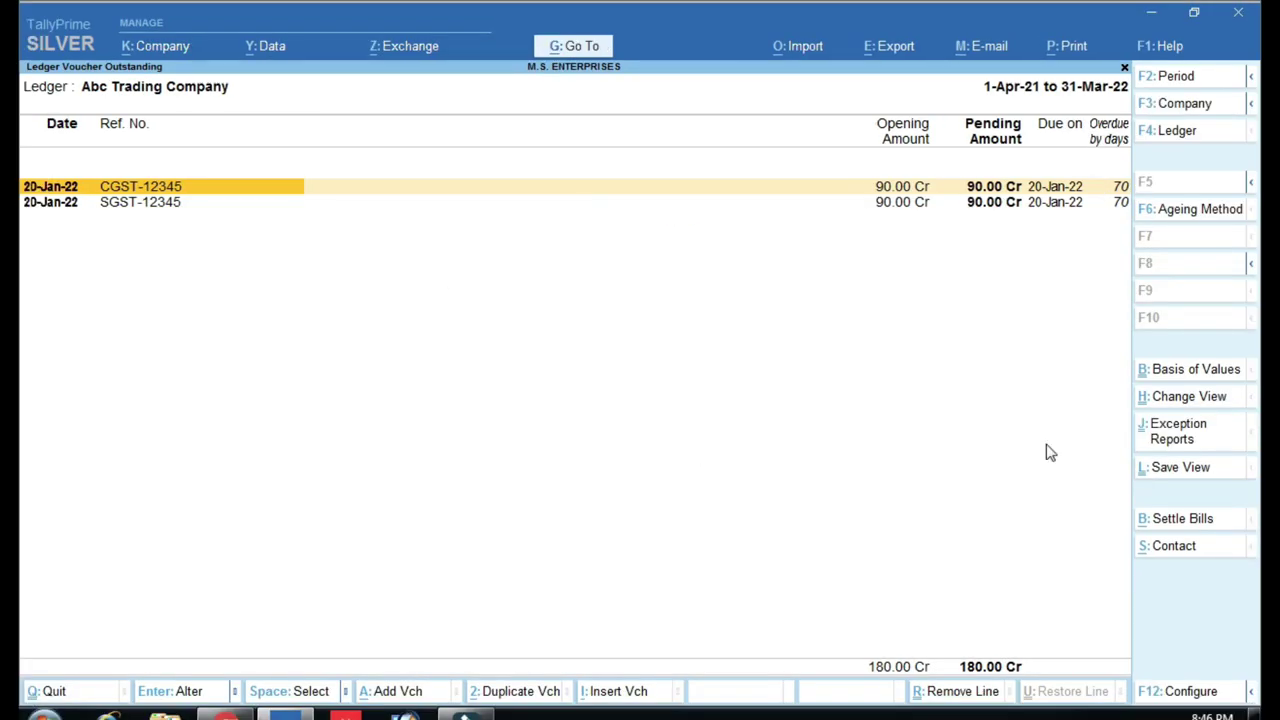
Settle bill CGST-12345 with a payment dated 21-Jan-22 from Cash, using the narration "gst hold paymnet show in 2a"
{"action": "left_click", "coordinate": [1199, 527]}
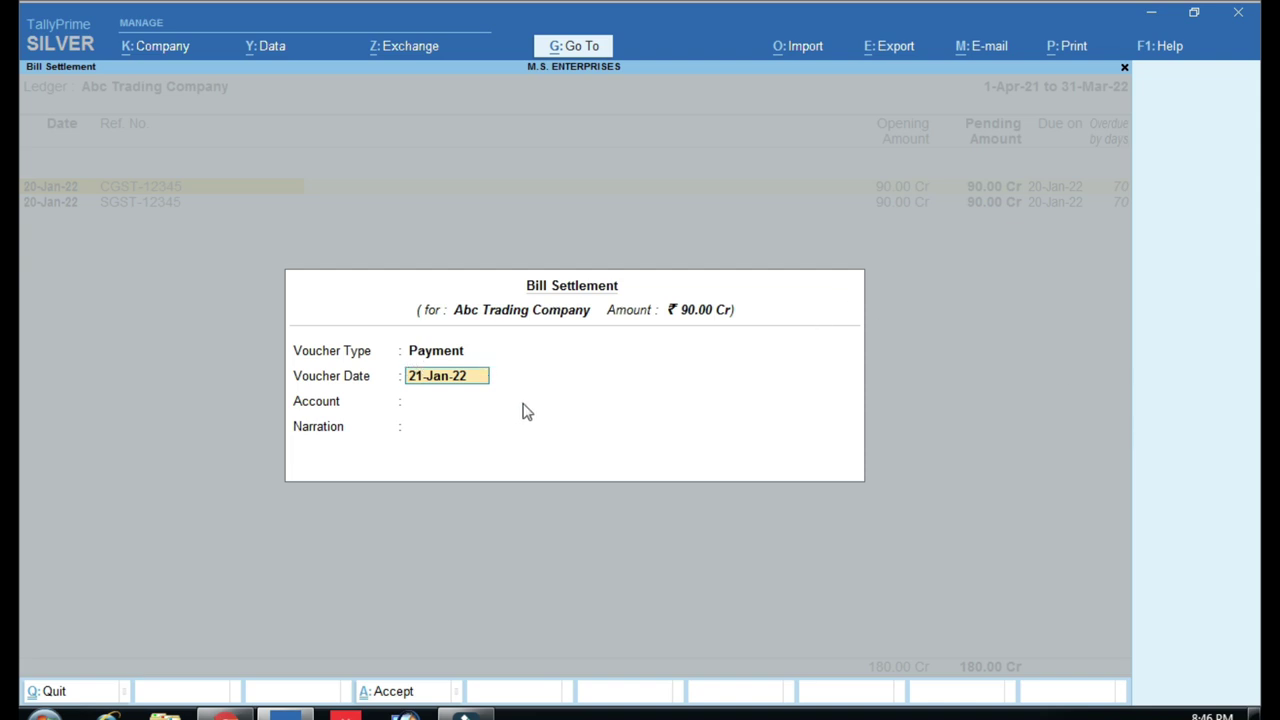
{"action": "key", "text": "Return"}
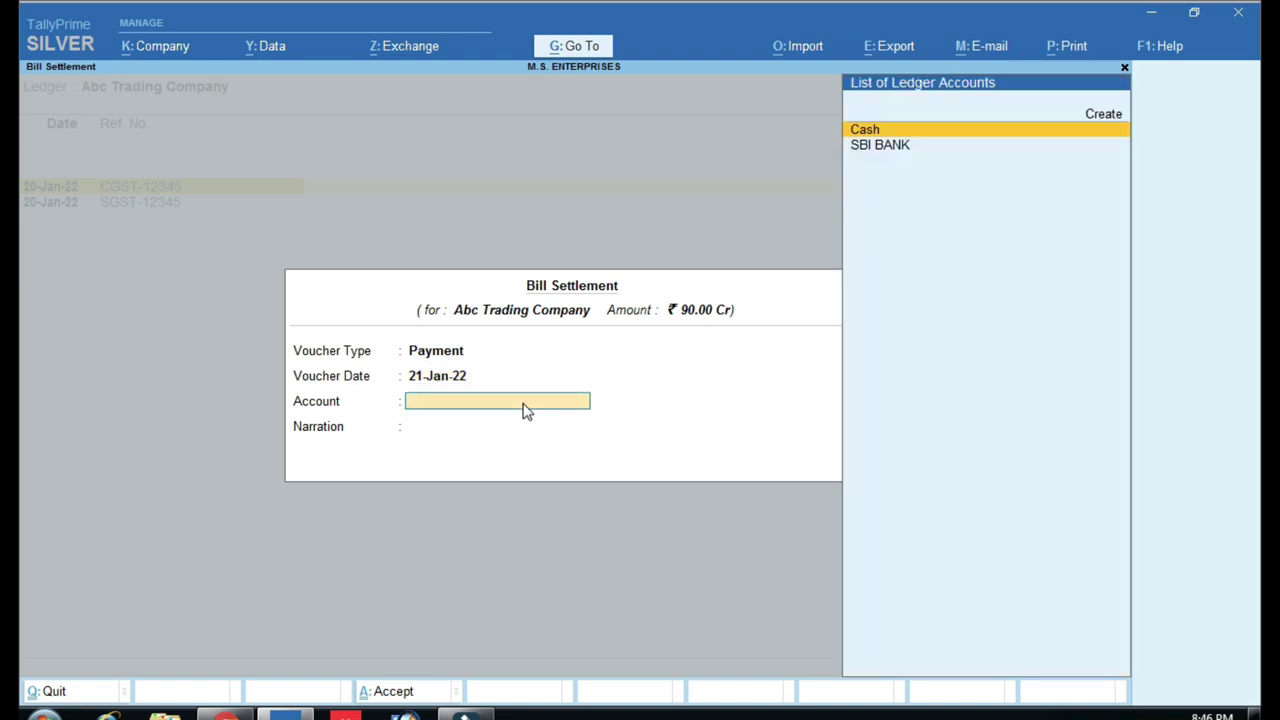
{"action": "key", "text": "Return"}
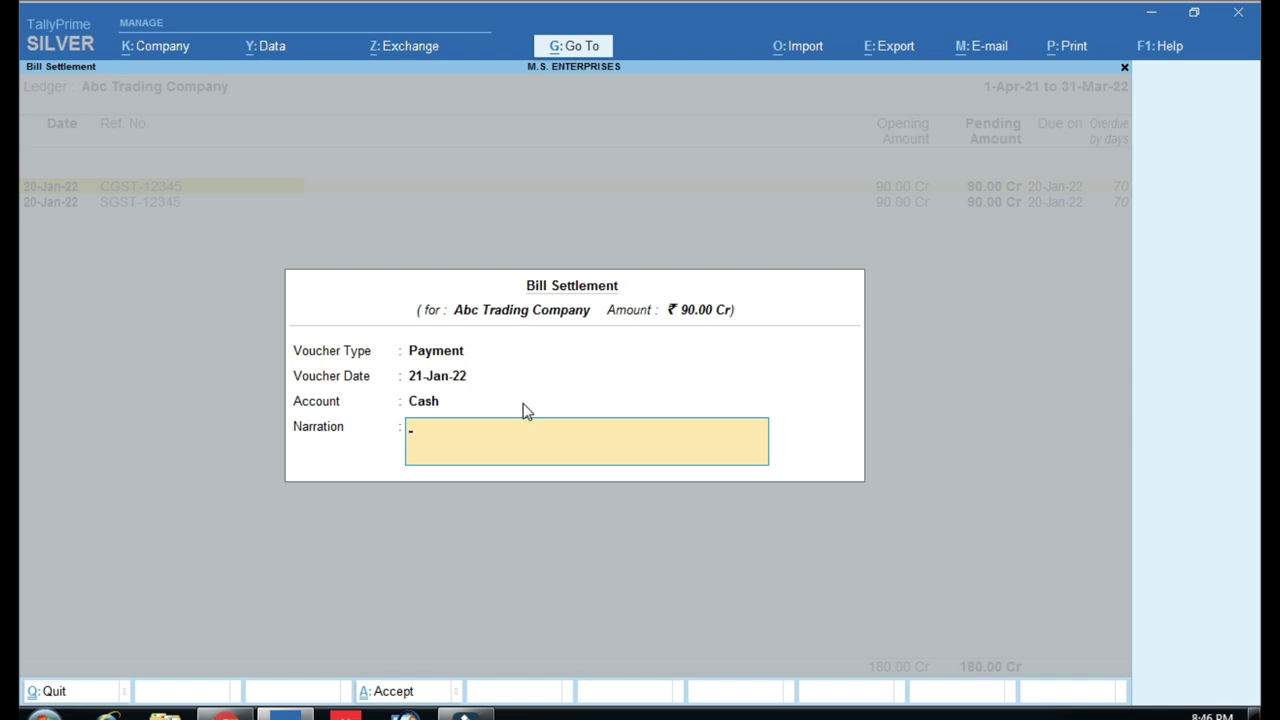
{"action": "type", "text": "gst hold paymnet show in 2a"}
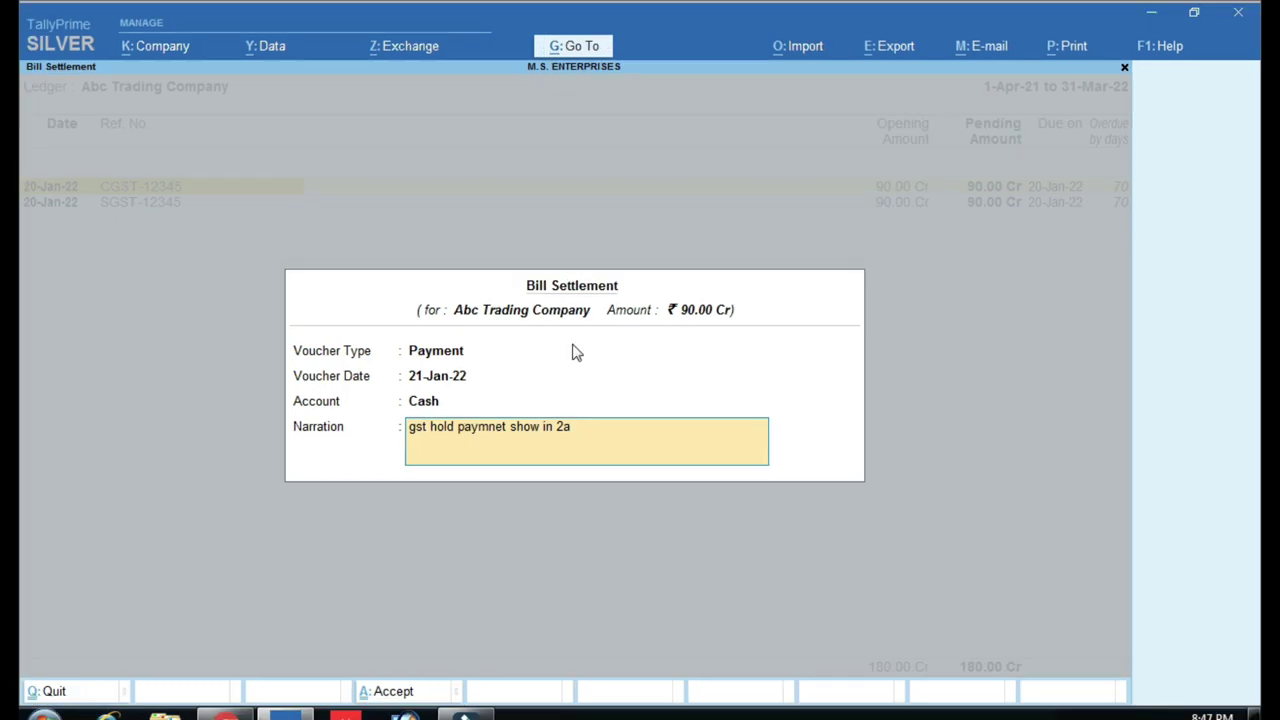
{"action": "key", "text": "Return"}
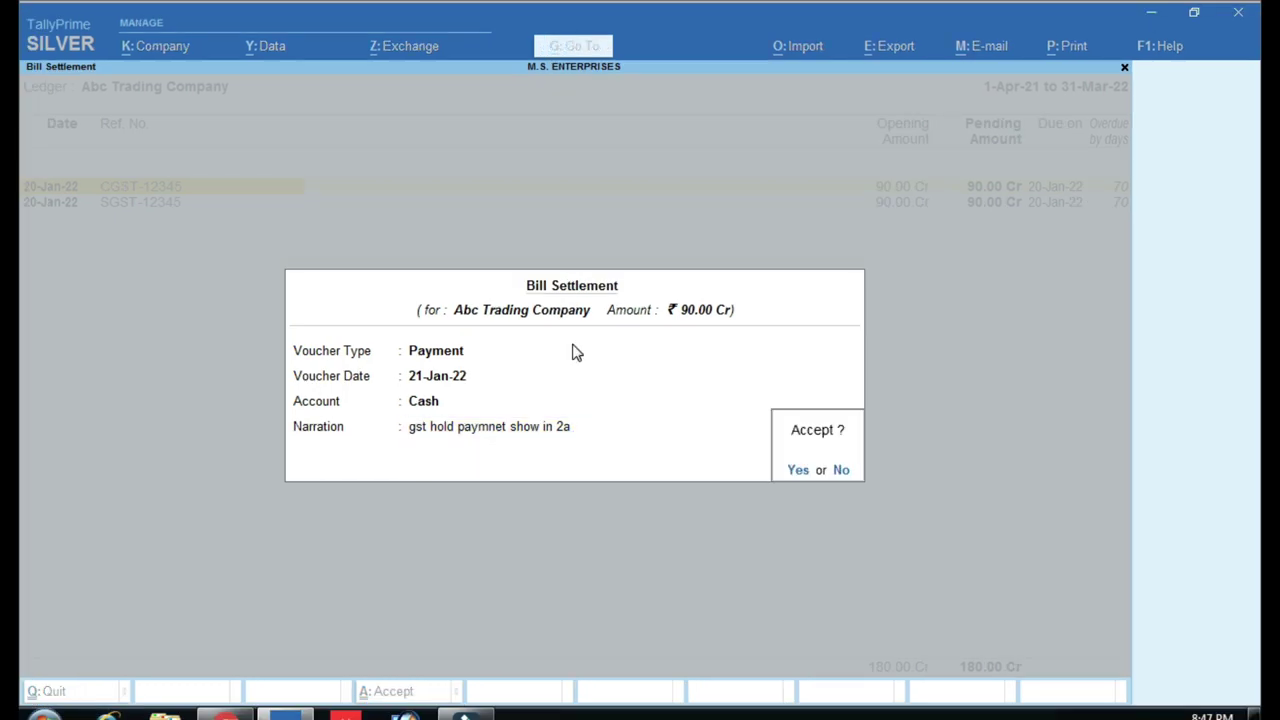
{"action": "key", "text": "Return"}
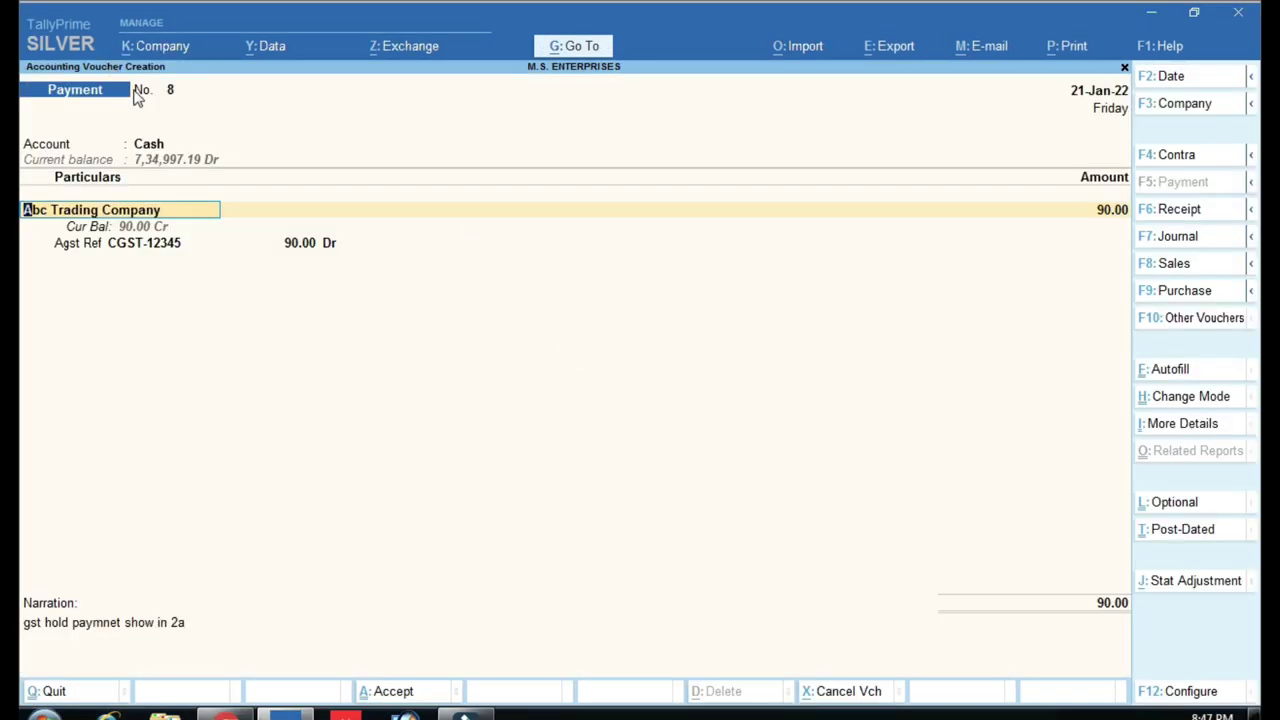
Set the Abc Trading Company amount in the payment voucher to 180
{"action": "key", "text": "ctrl"}
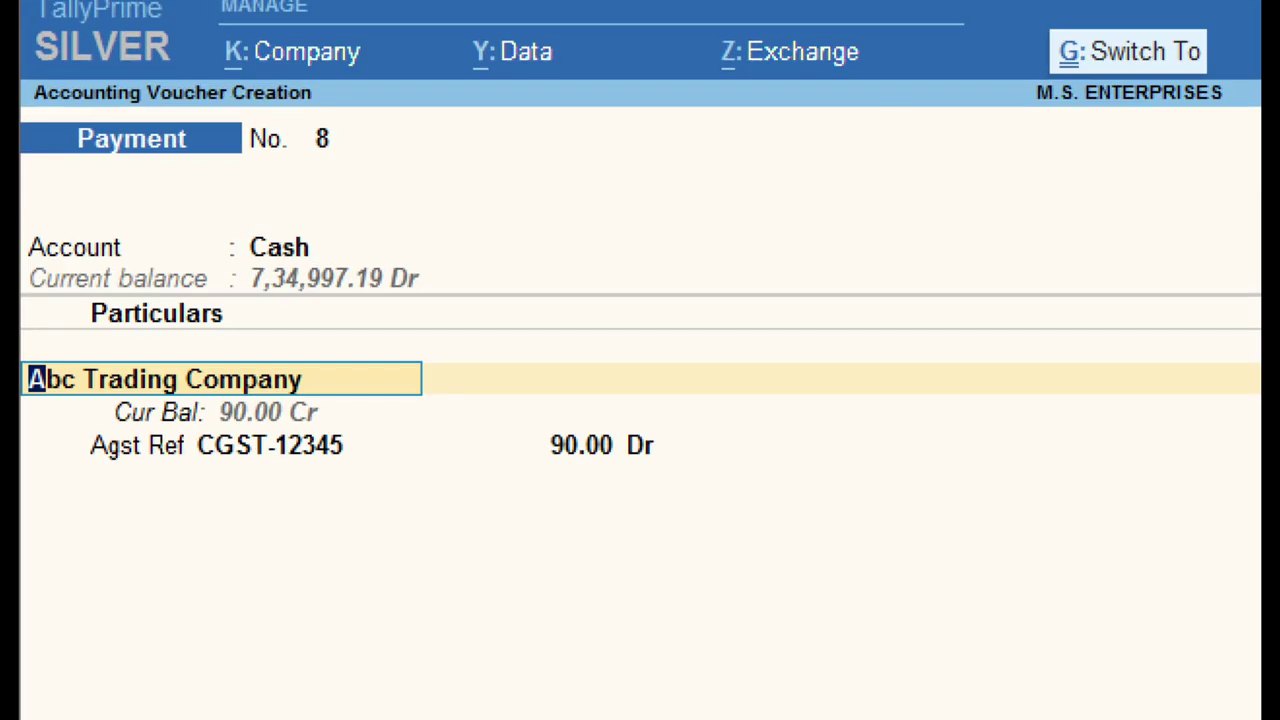
{"action": "key", "text": "Return"}
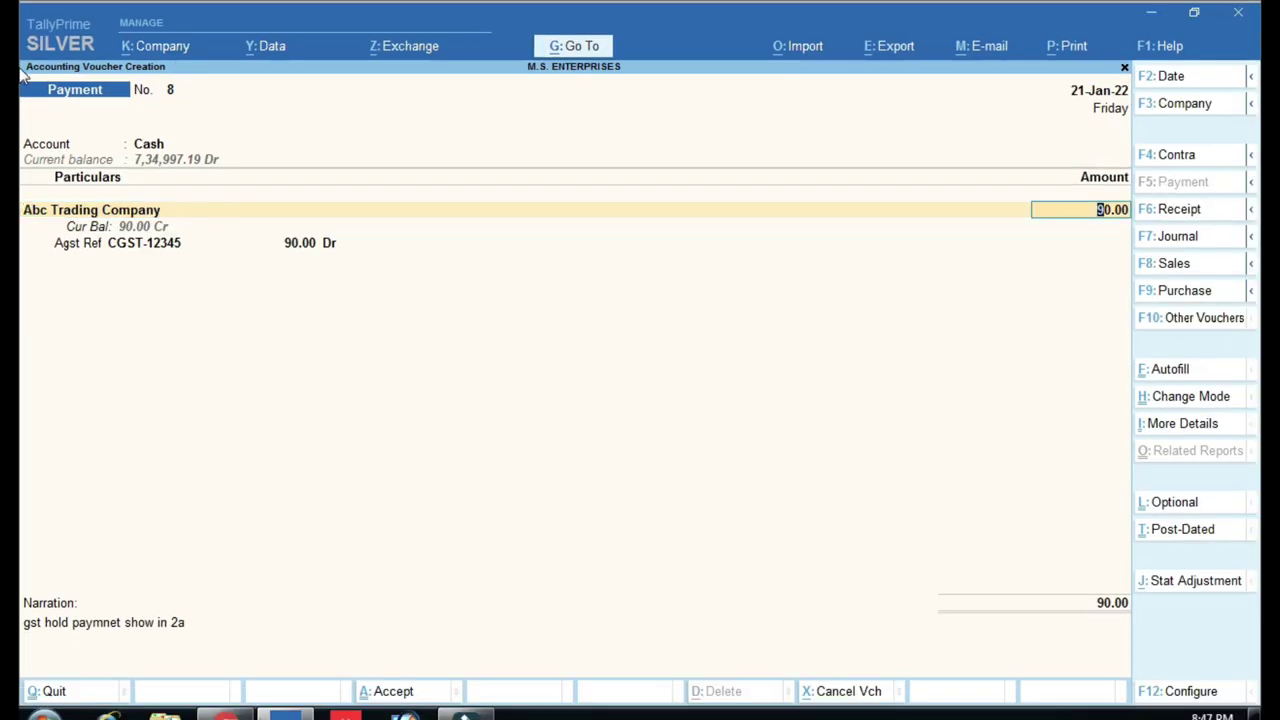
{"action": "type", "text": "18"}
{"action": "type", "text": "0"}
{"action": "key", "text": "Return"}
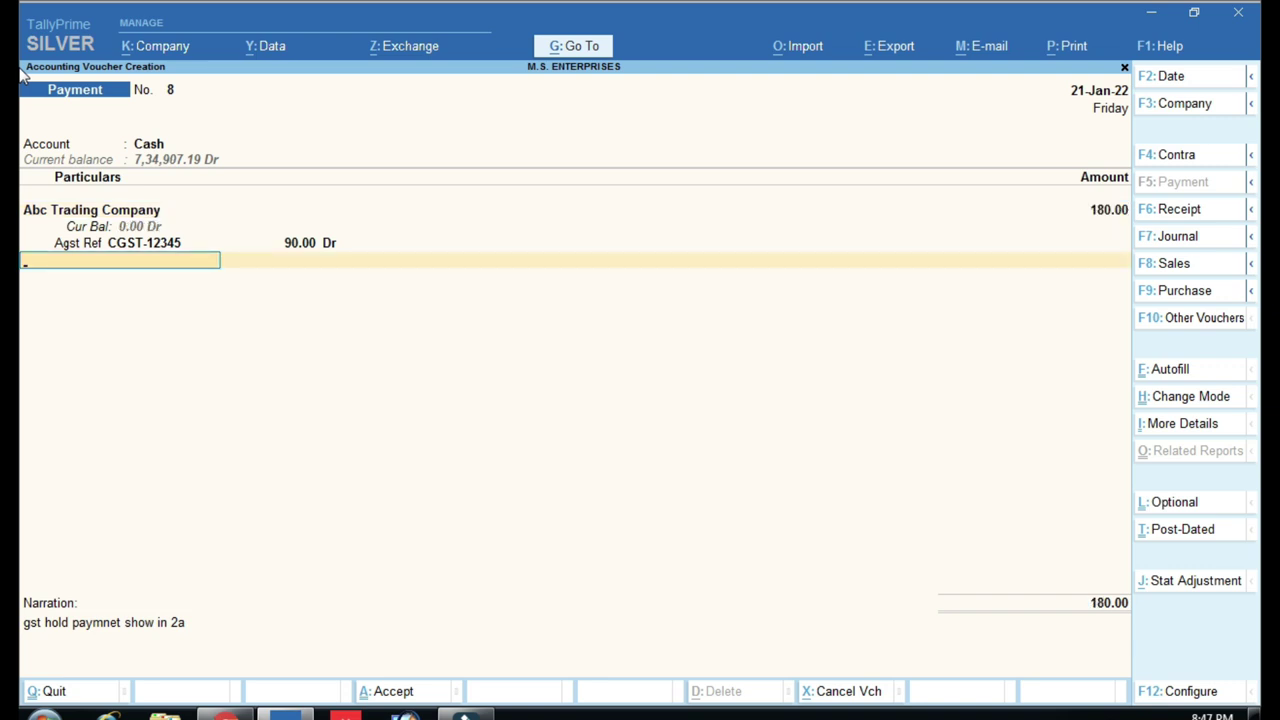
Allocate 90.00 against the pending bill SGST-12345 in addition to CGST-12345, and save the payment voucher
{"action": "key", "text": "BackSpace"}
{"action": "key", "text": "BackSpace"}
{"action": "key", "text": "BackSpace"}
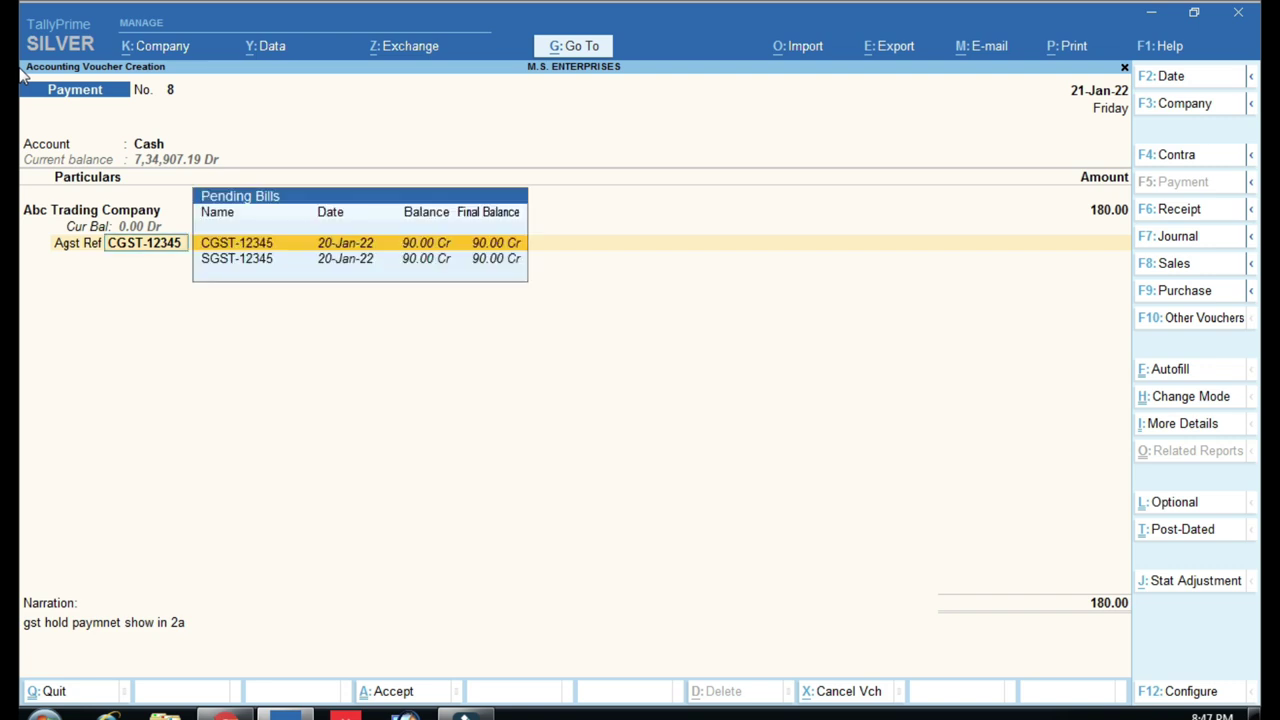
{"action": "key", "text": "Return"}
{"action": "key", "text": "Return"}
{"action": "key", "text": "Return"}
{"action": "key", "text": "Return"}
{"action": "key", "text": "Return"}
{"action": "key", "text": "Return"}
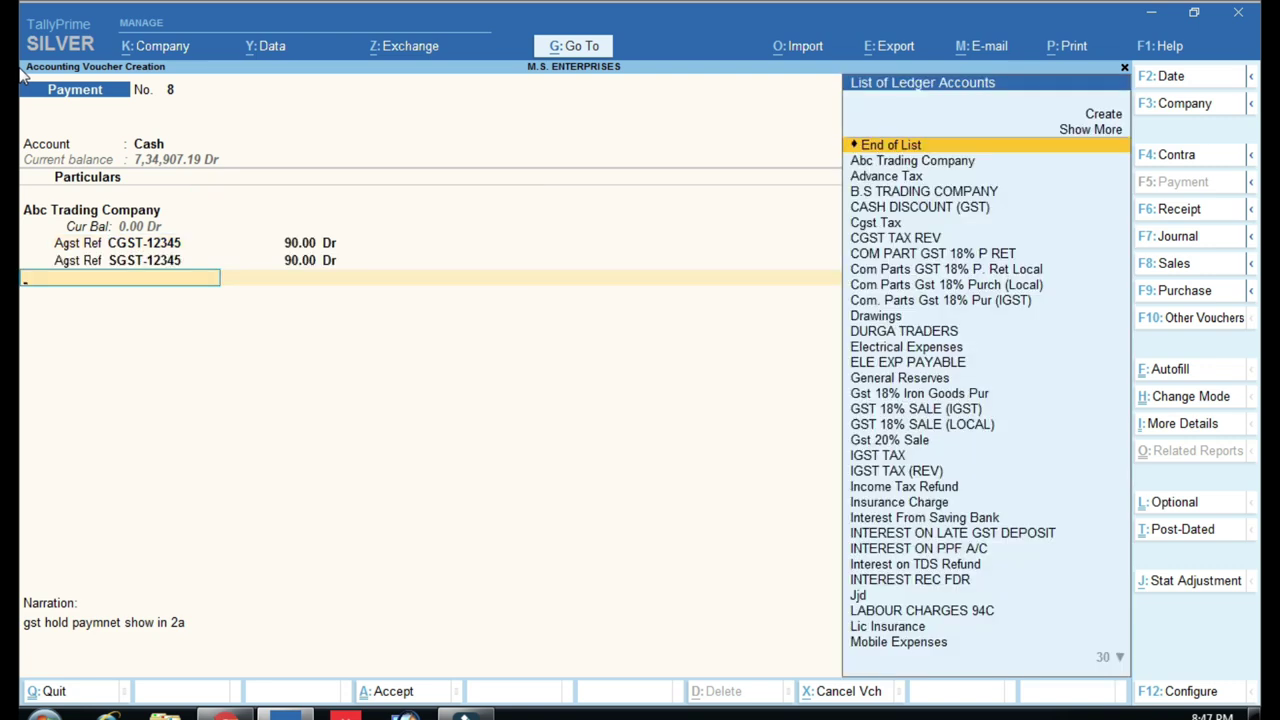
{"action": "key", "text": "ctrl"}
{"action": "key", "text": "Return"}
{"action": "key", "text": "Return"}
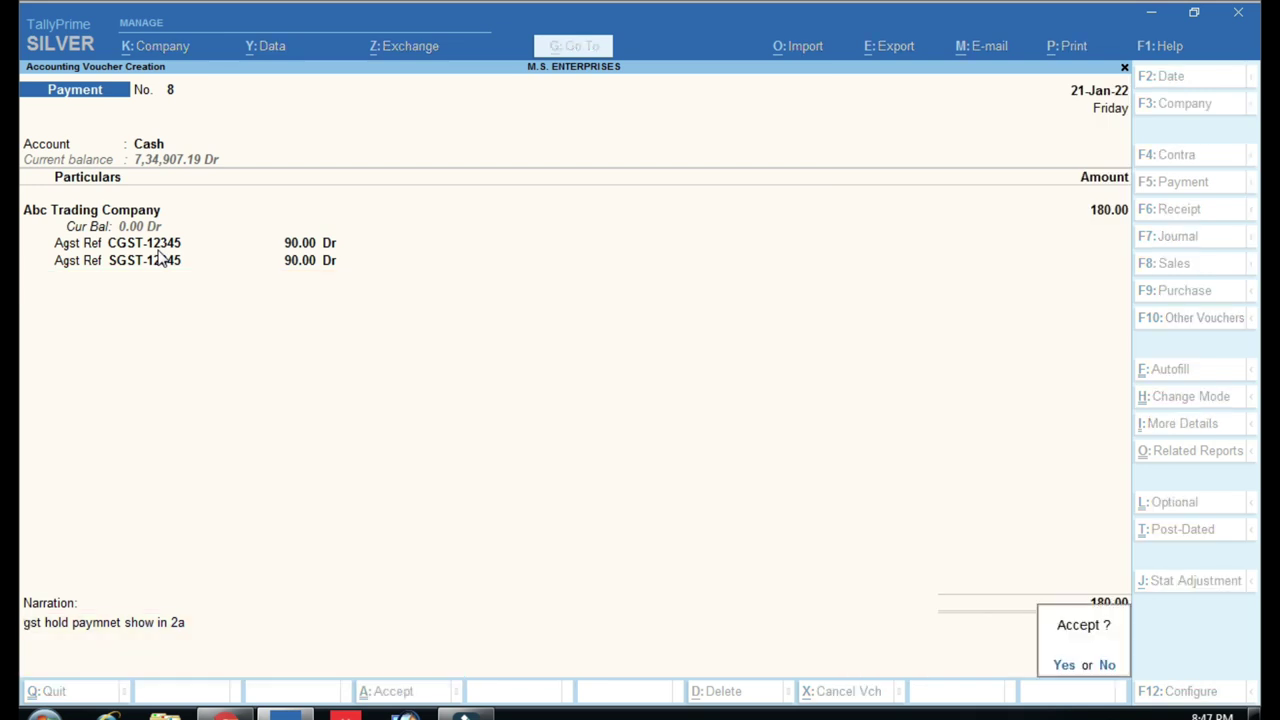
{"action": "key", "text": "Return"}
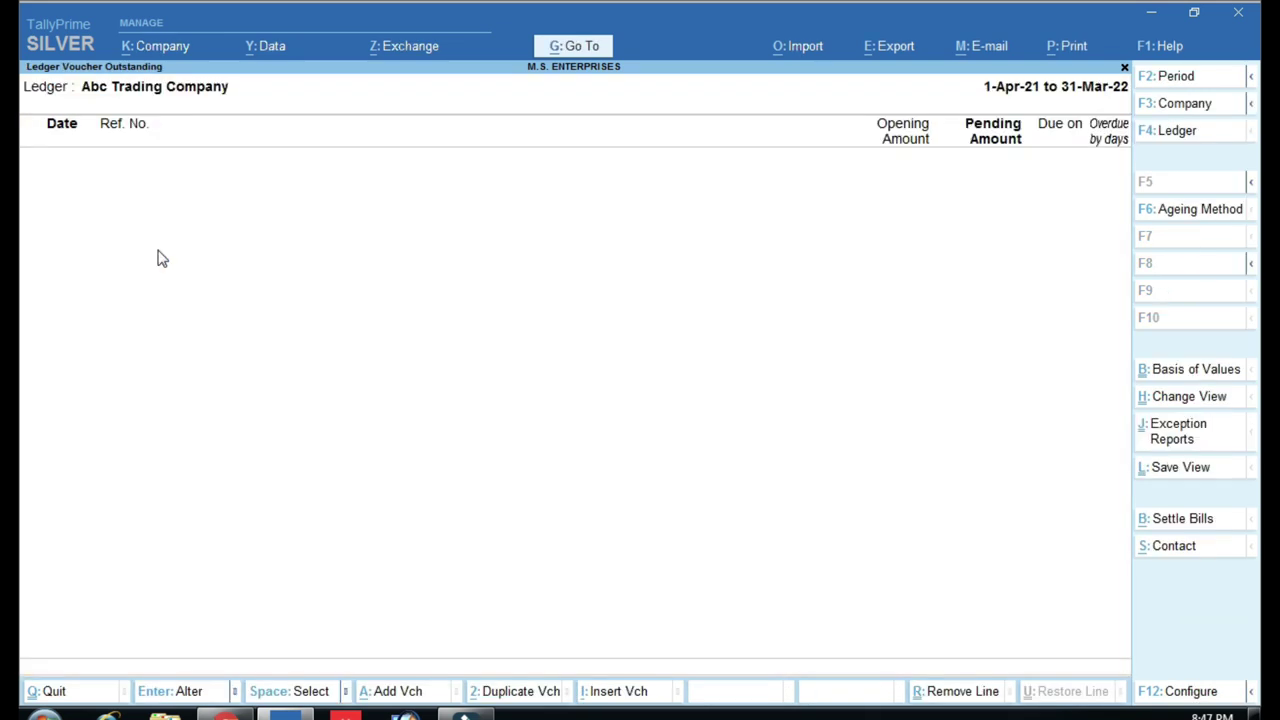
Check the Hold GST Report and Abc Trading Company's Hold GST Payment screen for pending bills, and return to the Gateway of Tally
{"action": "key", "text": "Escape"}
{"action": "key", "text": "Escape"}
{"action": "key", "text": "Up"}
{"action": "key", "text": "Return"}
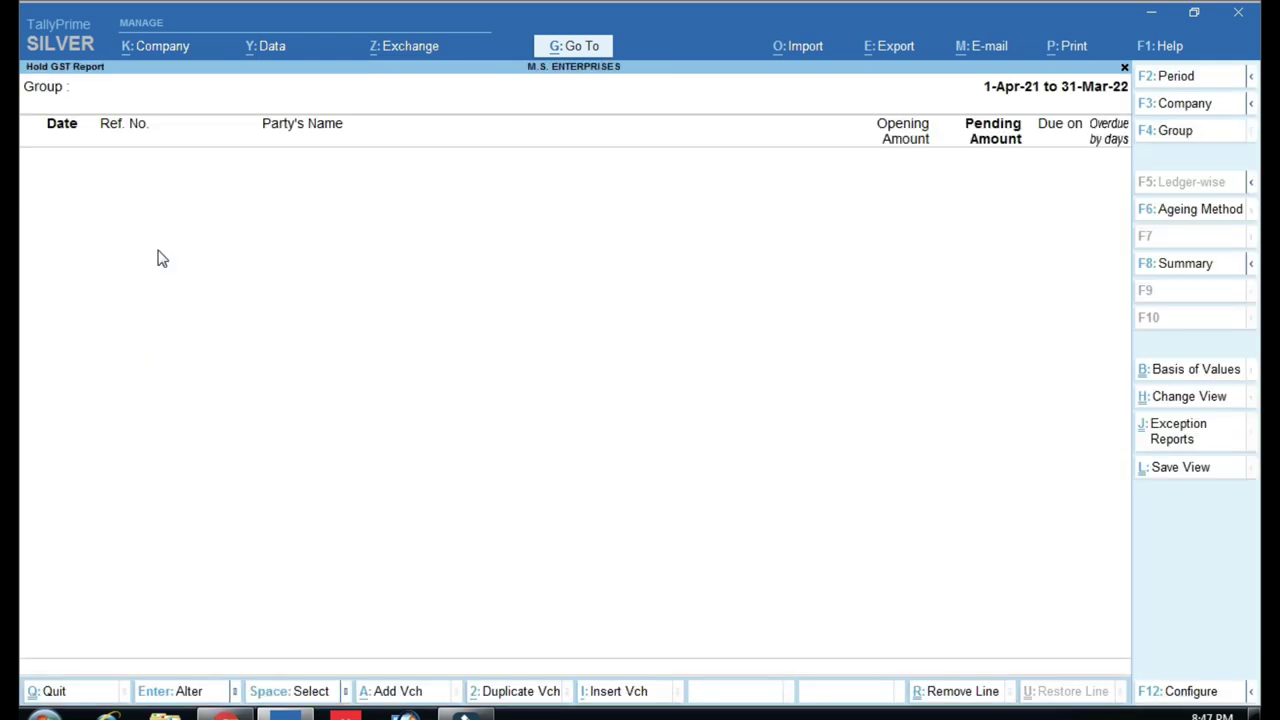
{"action": "key", "text": "Escape"}
{"action": "key", "text": "Down"}
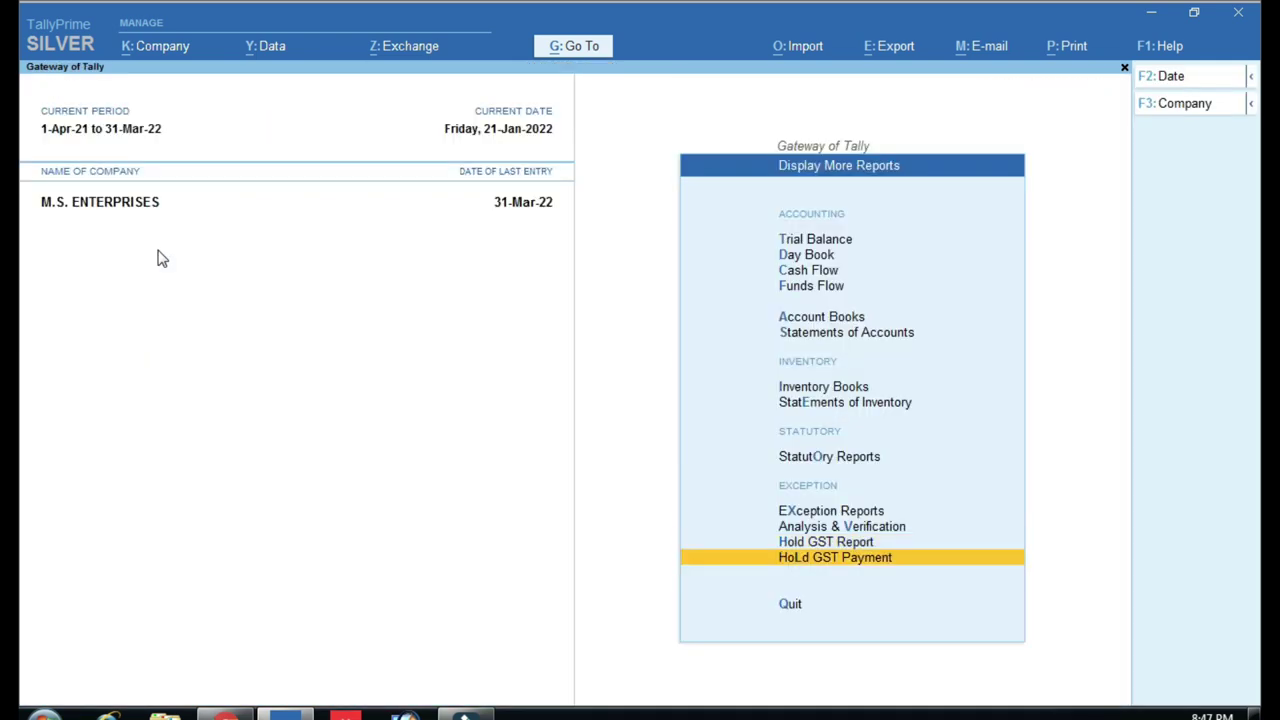
{"action": "key", "text": "Return"}
{"action": "key", "text": "Return"}
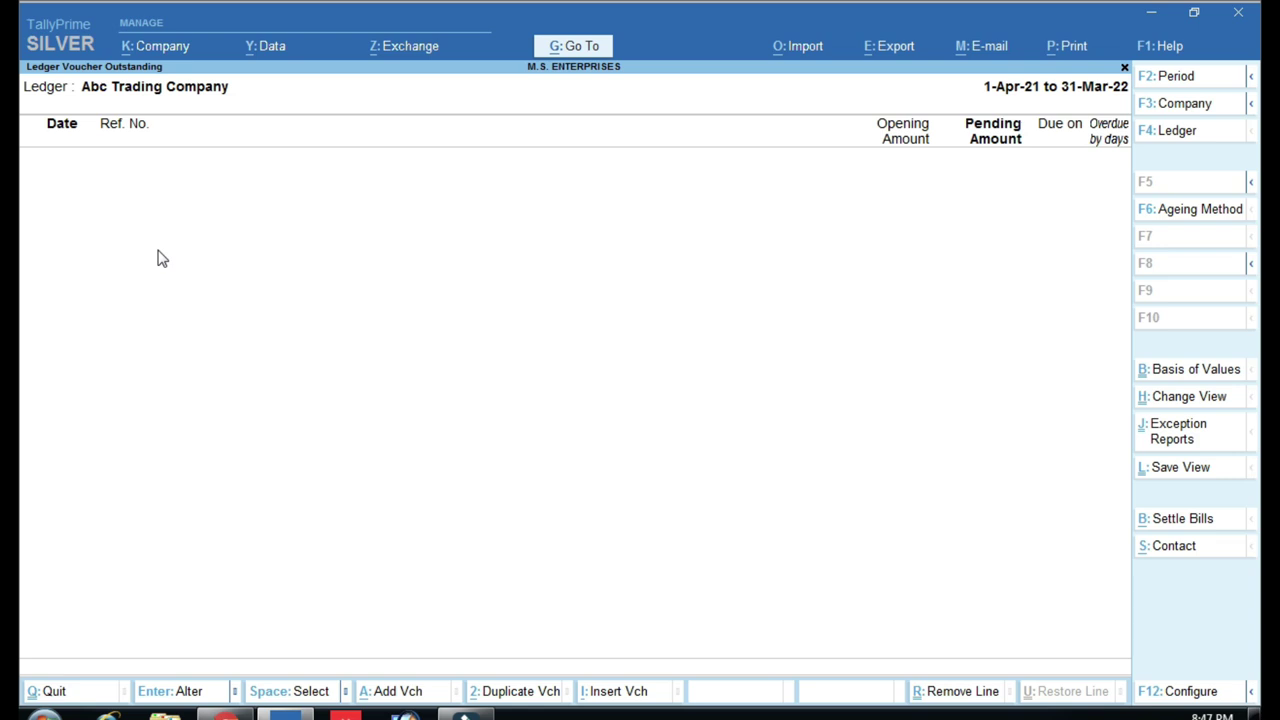
{"action": "key", "text": "Escape"}
{"action": "key", "text": "Escape"}
{"action": "key", "text": "Escape"}
{"action": "key", "text": "Home"}
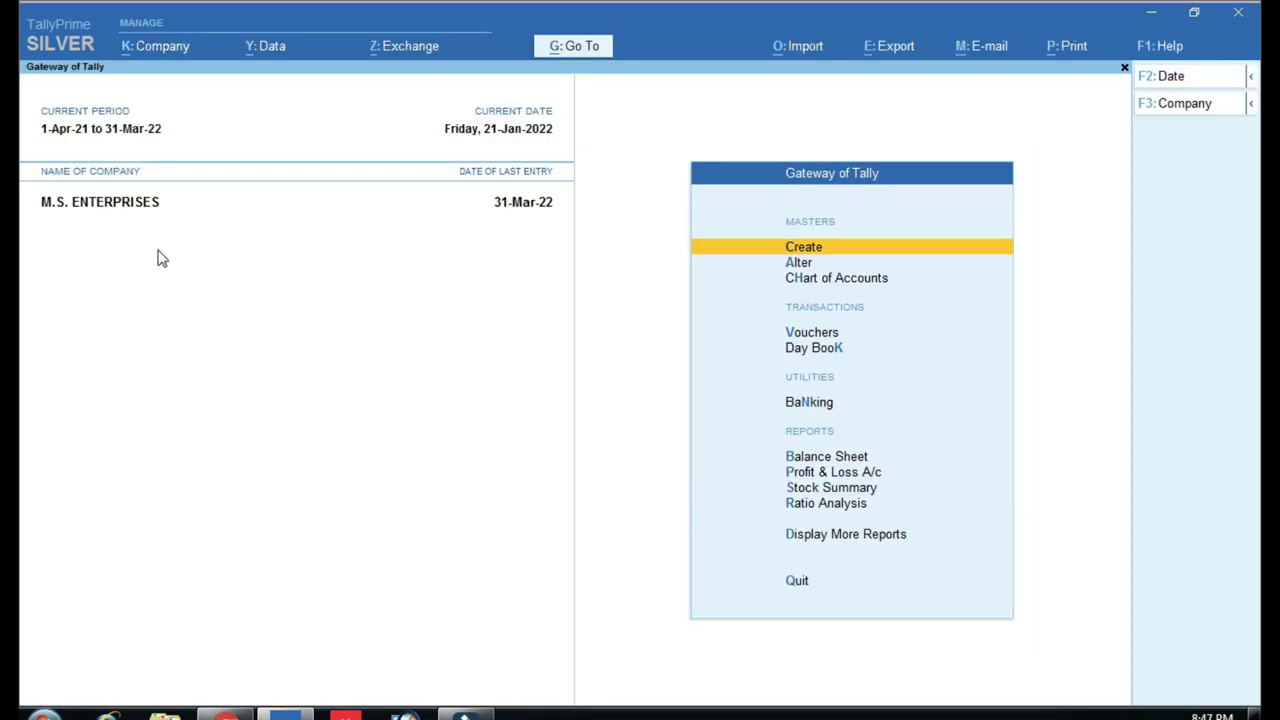
Open the Abc Trading Company ledger, review its purchase and payment entries, and show the vouchers in detailed form
{"action": "key", "text": "d"}
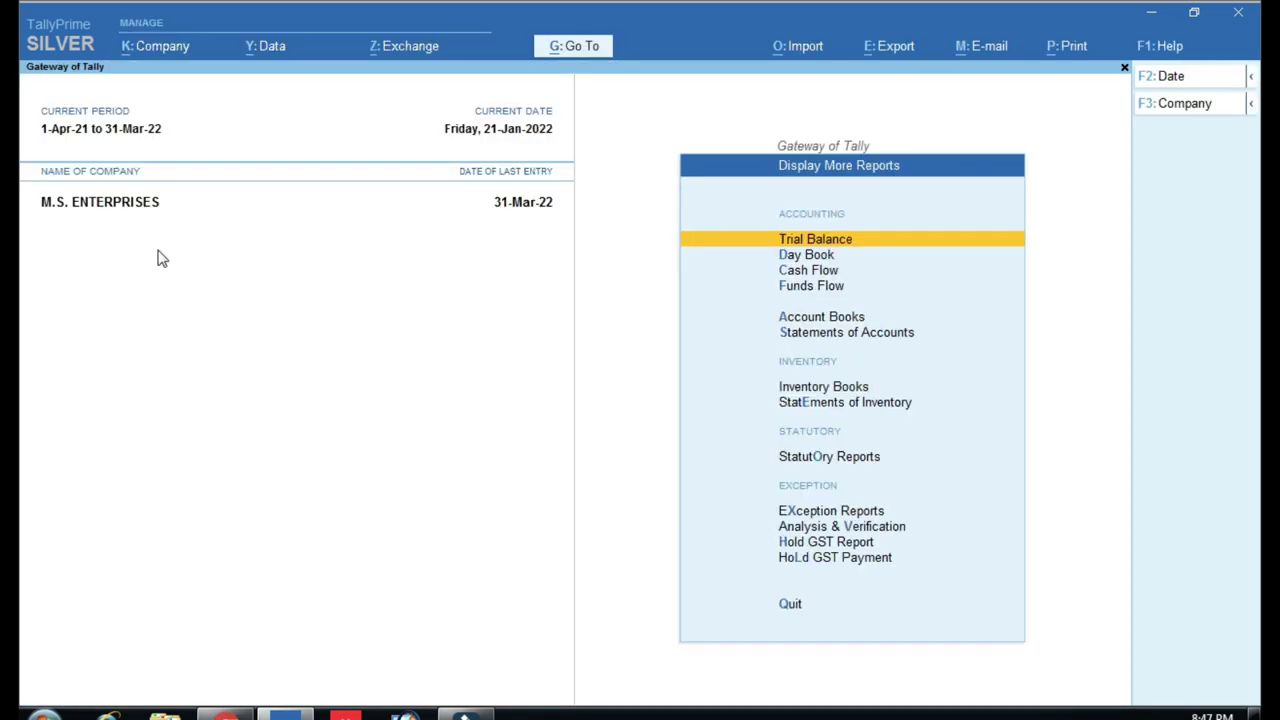
{"action": "key", "text": "a"}
{"action": "key", "text": "l"}
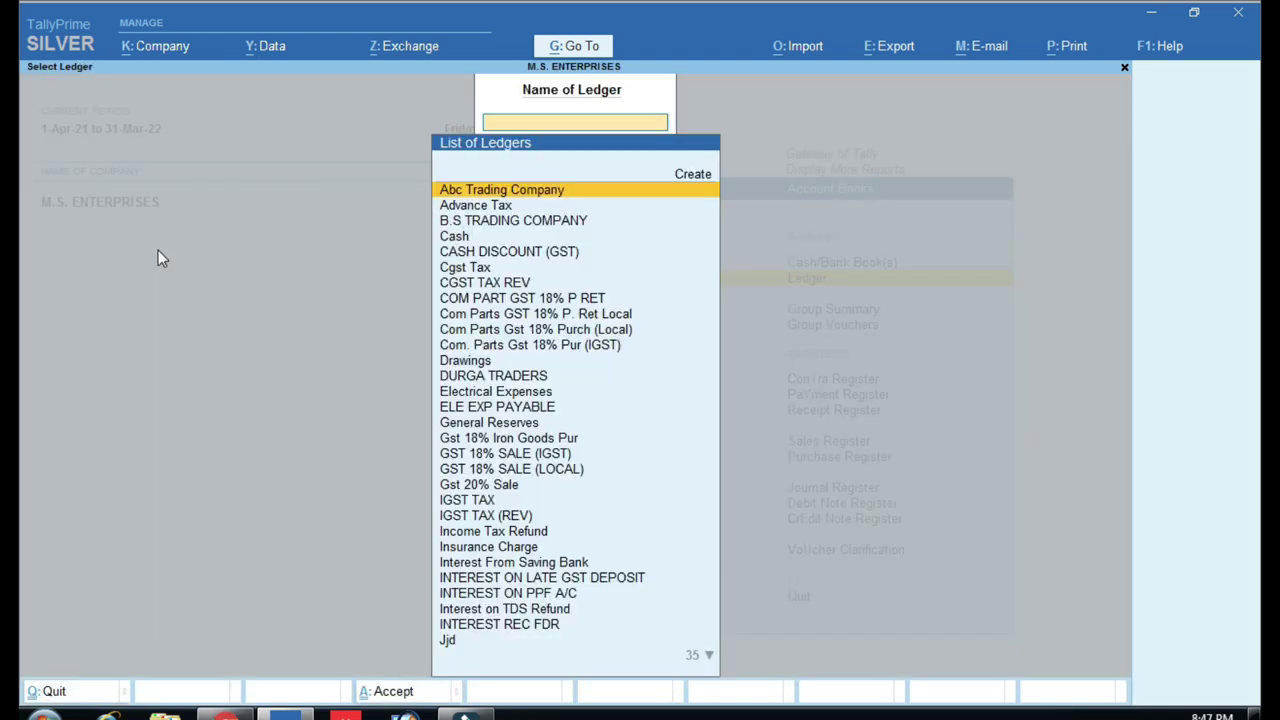
{"action": "key", "text": "Return"}
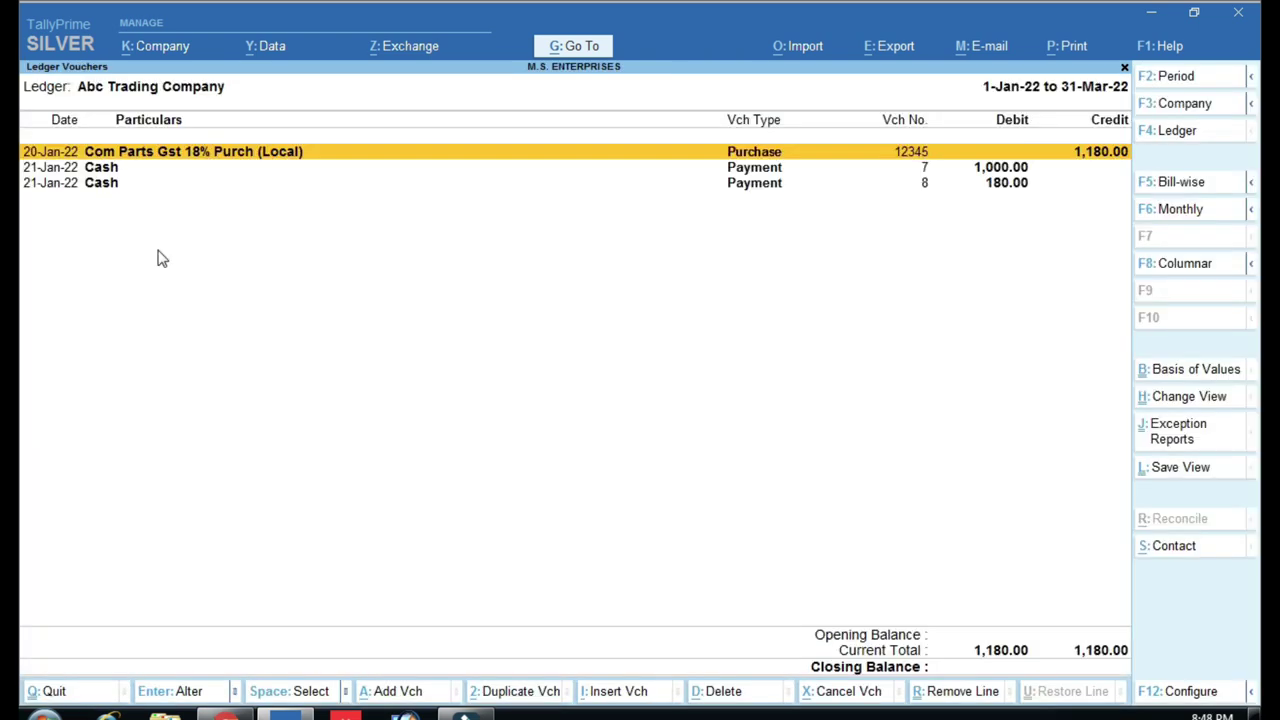
{"action": "key", "text": "ctrl"}
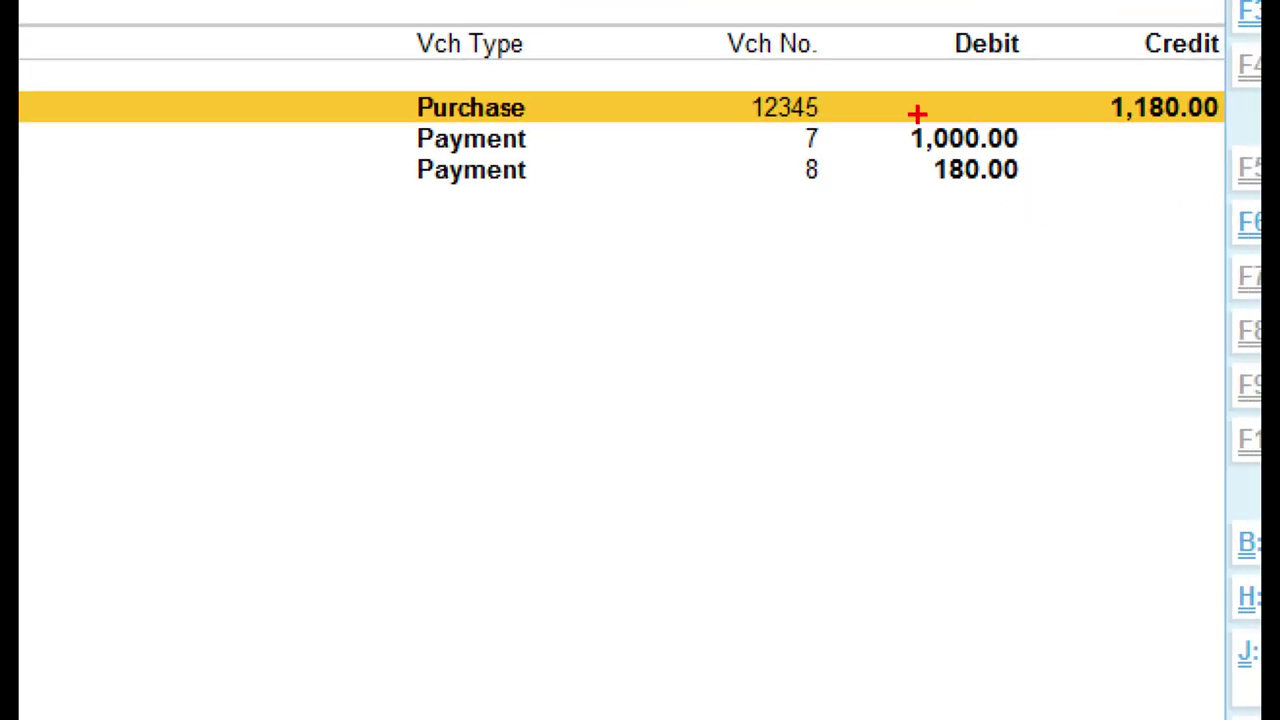
{"action": "mouse_move", "coordinate": [888, 118]}
{"action": "left_mouse_down"}
{"action": "mouse_move", "coordinate": [962, 160]}
{"action": "mouse_move", "coordinate": [1050, 157]}
{"action": "left_mouse_up"}
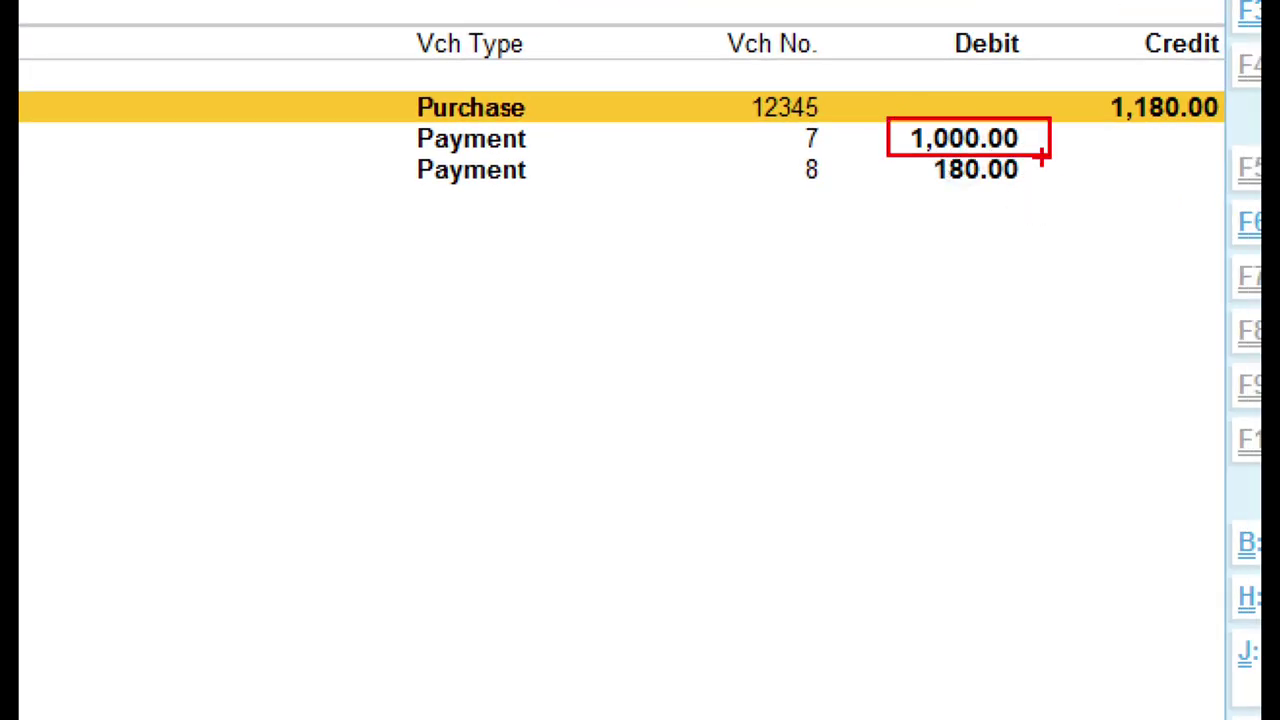
{"action": "mouse_move", "coordinate": [908, 157]}
{"action": "left_mouse_down"}
{"action": "mouse_move", "coordinate": [912, 200]}
{"action": "mouse_move", "coordinate": [906, 152]}
{"action": "left_mouse_up"}
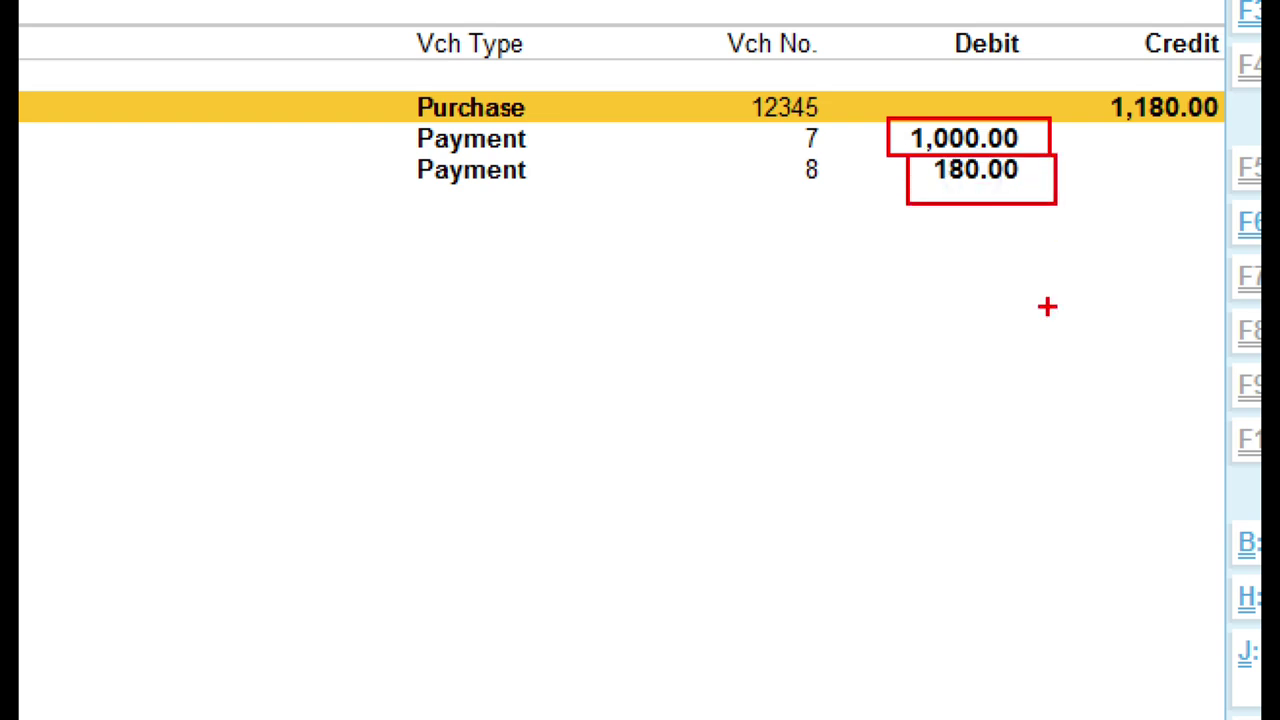
{"action": "key", "text": "Escape"}
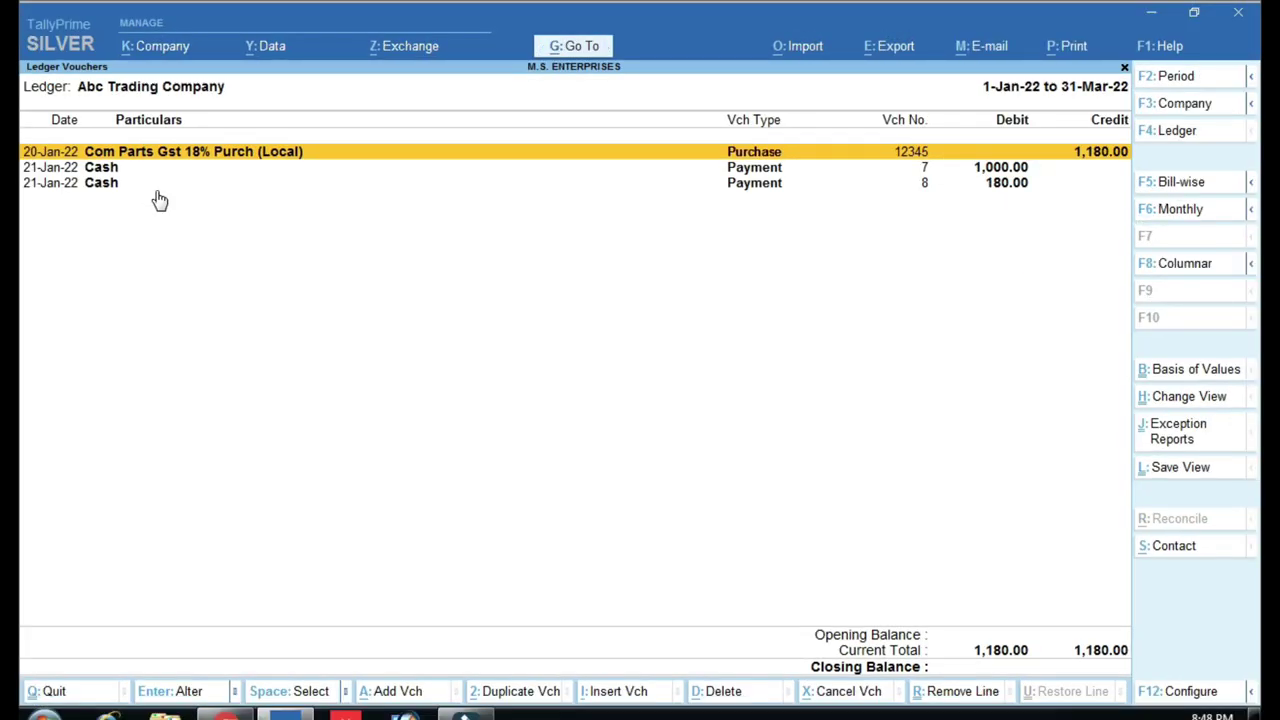
{"action": "key", "text": "ctrl"}
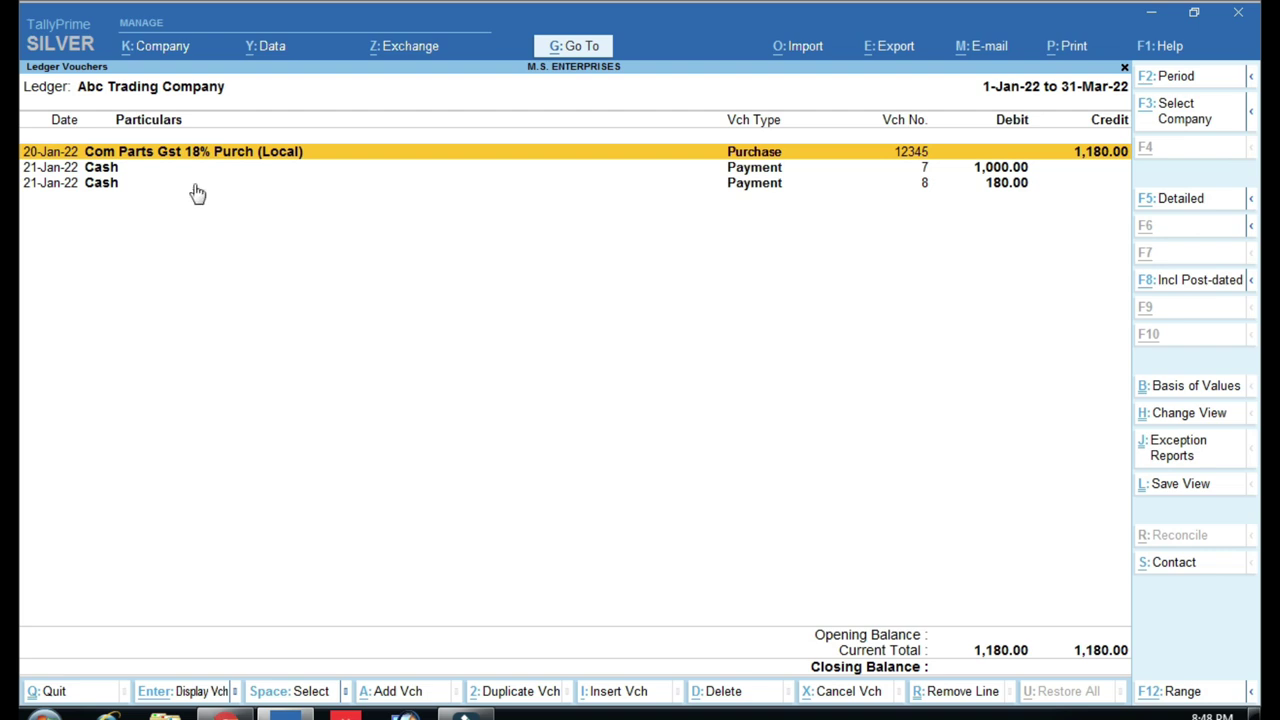
{"action": "key", "text": "alt+F5"}
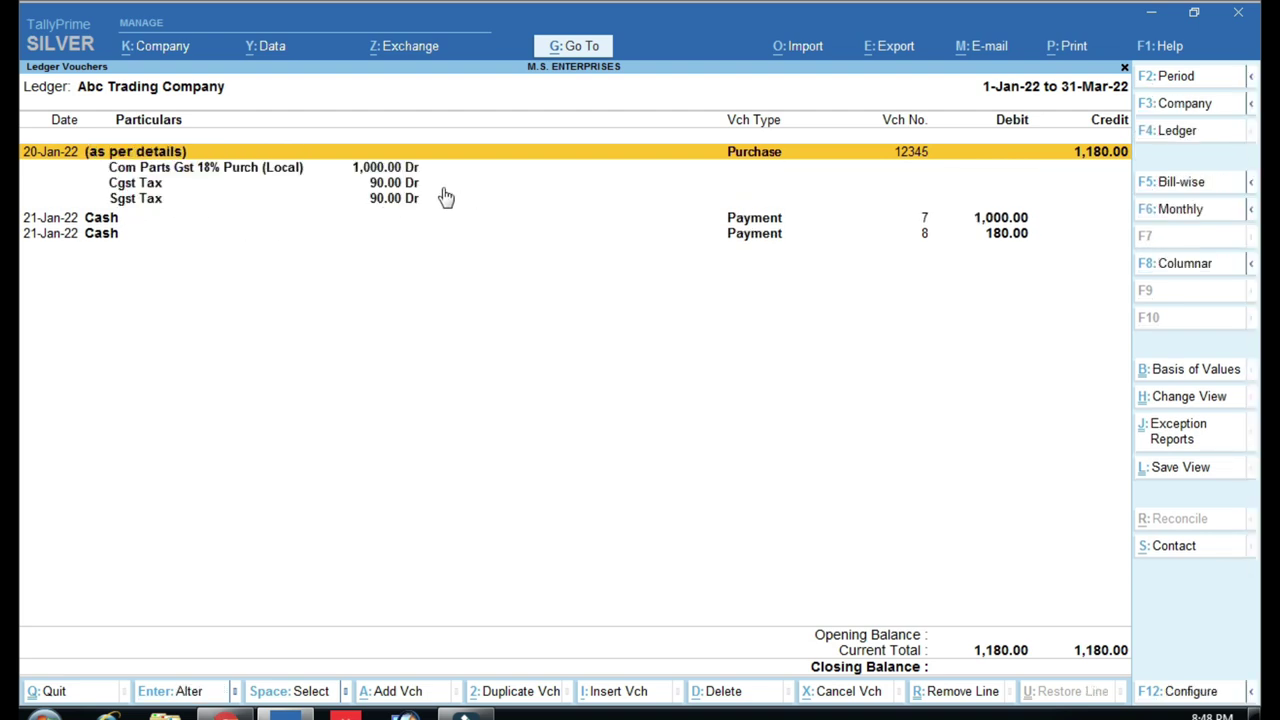
Expand the bill reference details of payment vouchers 8 and 7 in the Abc Trading Company ledger
{"action": "key", "text": "alt"}
{"action": "left_click", "coordinate": [753, 238]}
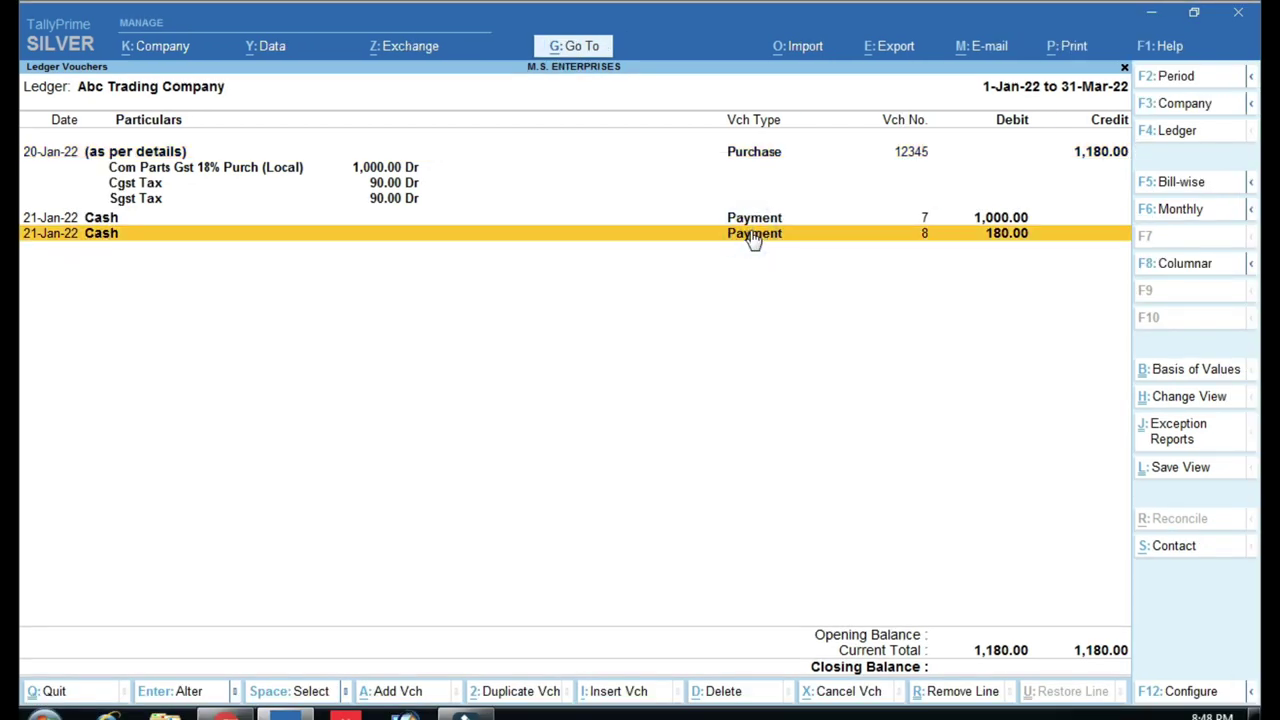
{"action": "key", "text": "shift+Return"}
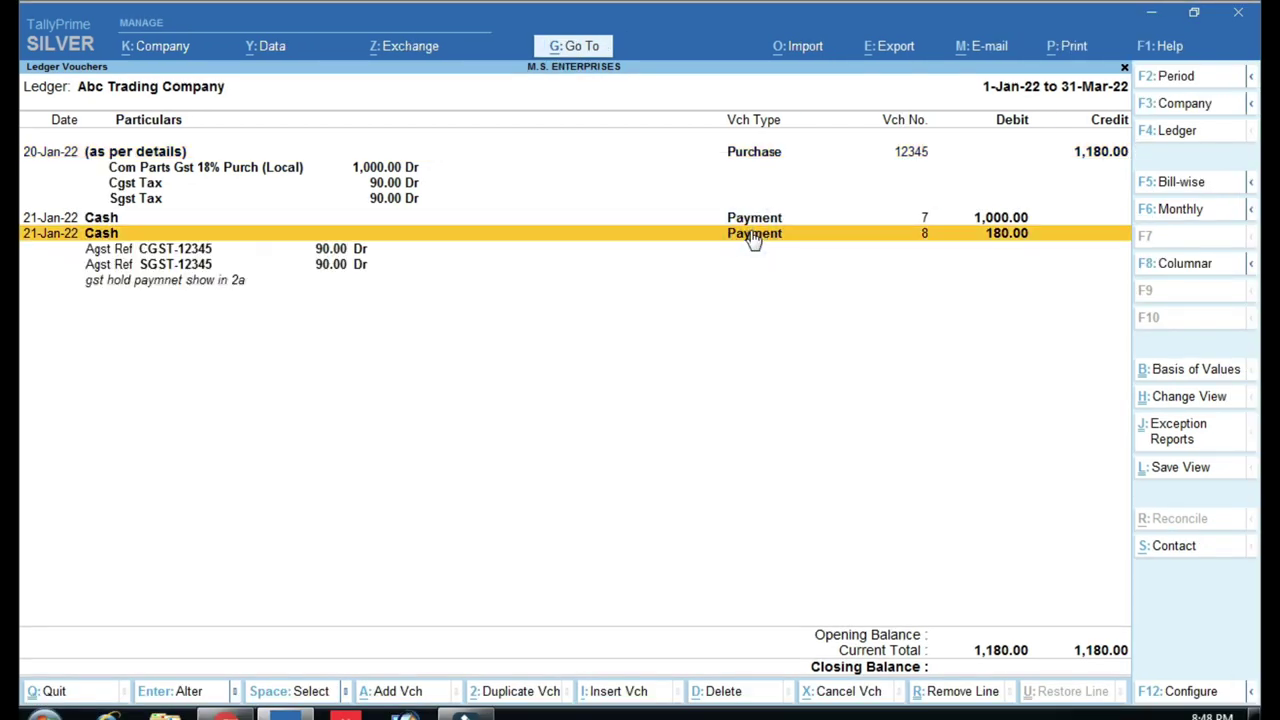
{"action": "key", "text": "ctrl"}
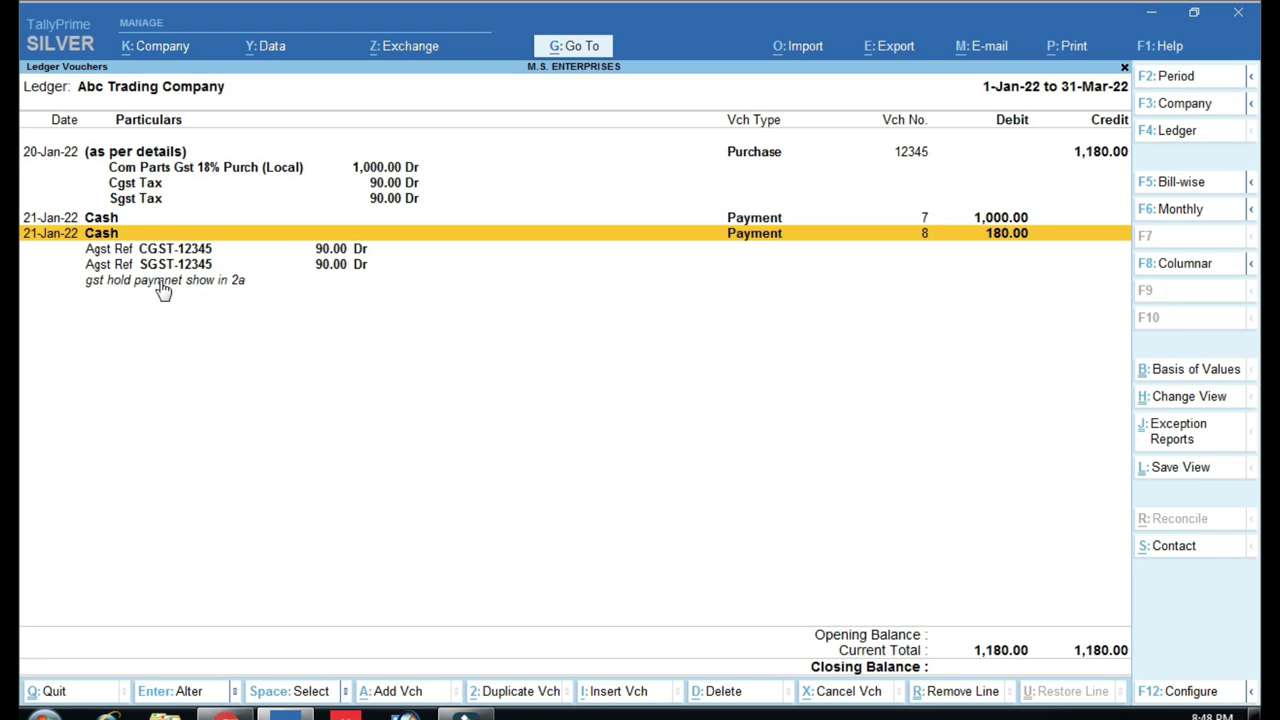
{"action": "key", "text": "Up"}
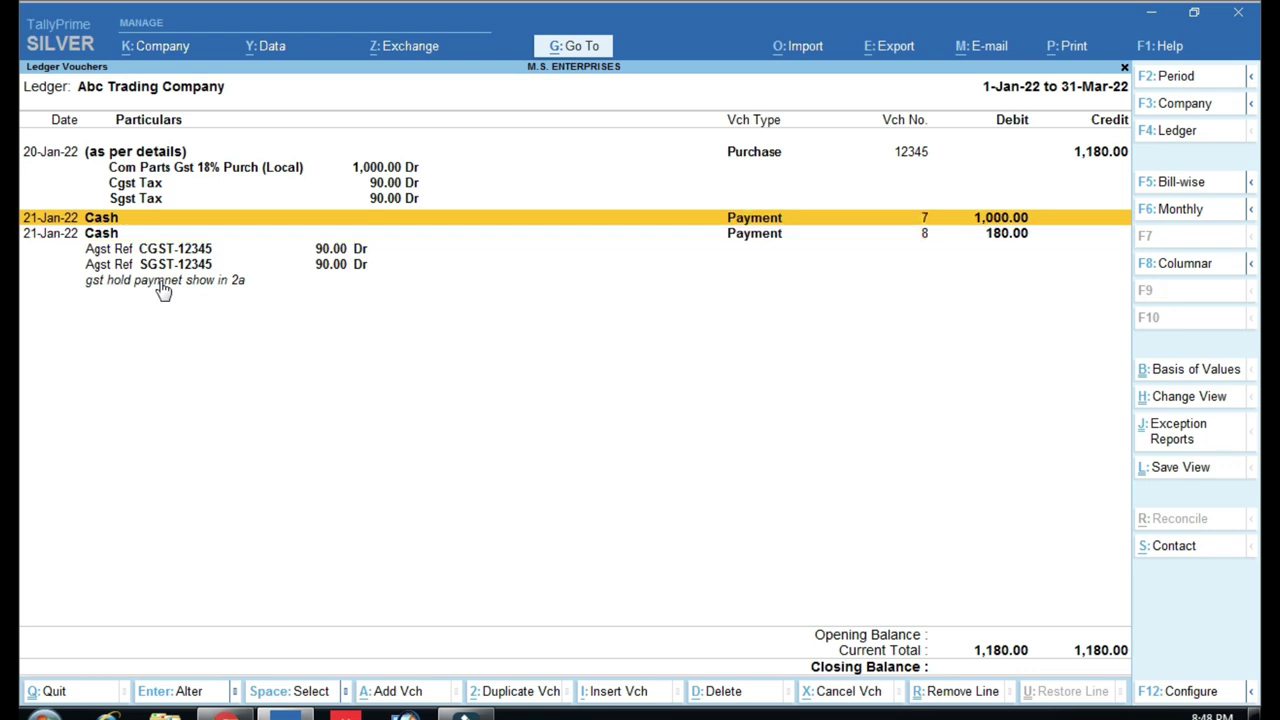
{"action": "key", "text": "shift+Return"}
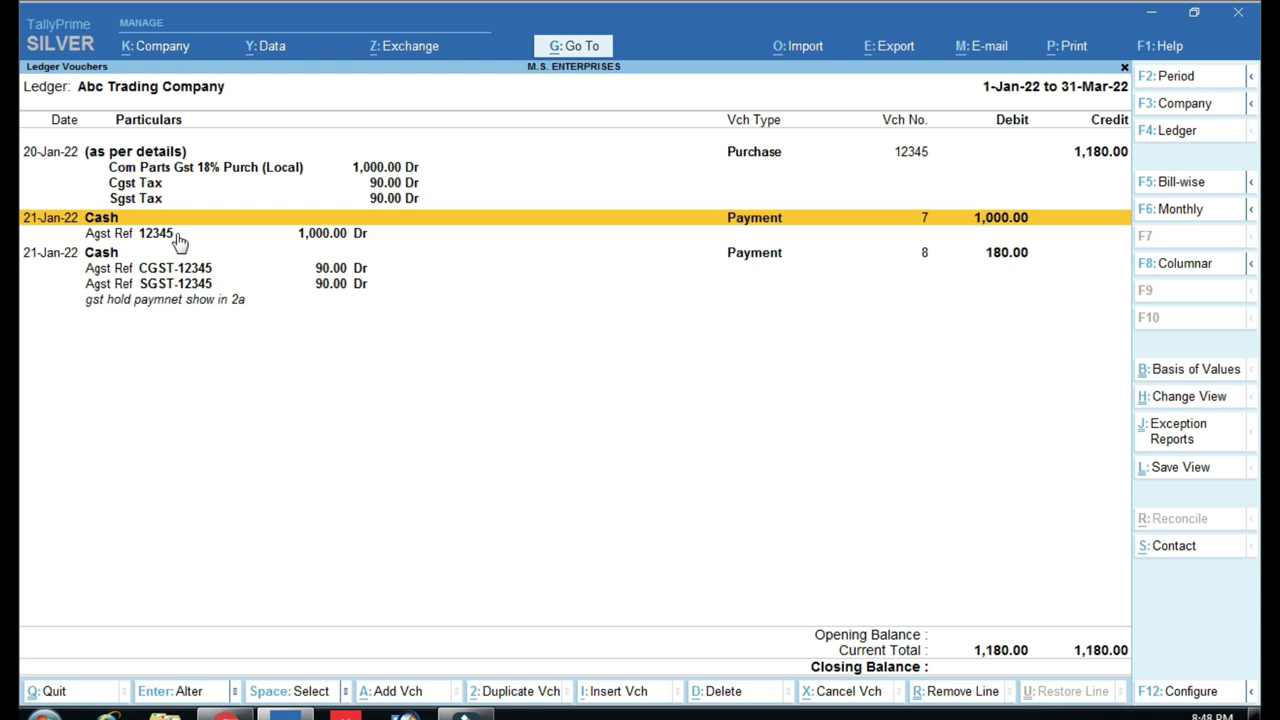
Close the Abc Trading Company ledger and the report menus, and return to the Gateway of Tally without quitting
{"action": "key", "text": "F4"}
{"action": "key", "text": "Escape"}
{"action": "key", "text": "Escape"}
{"action": "key", "text": "Escape"}
{"action": "key", "text": "Escape"}
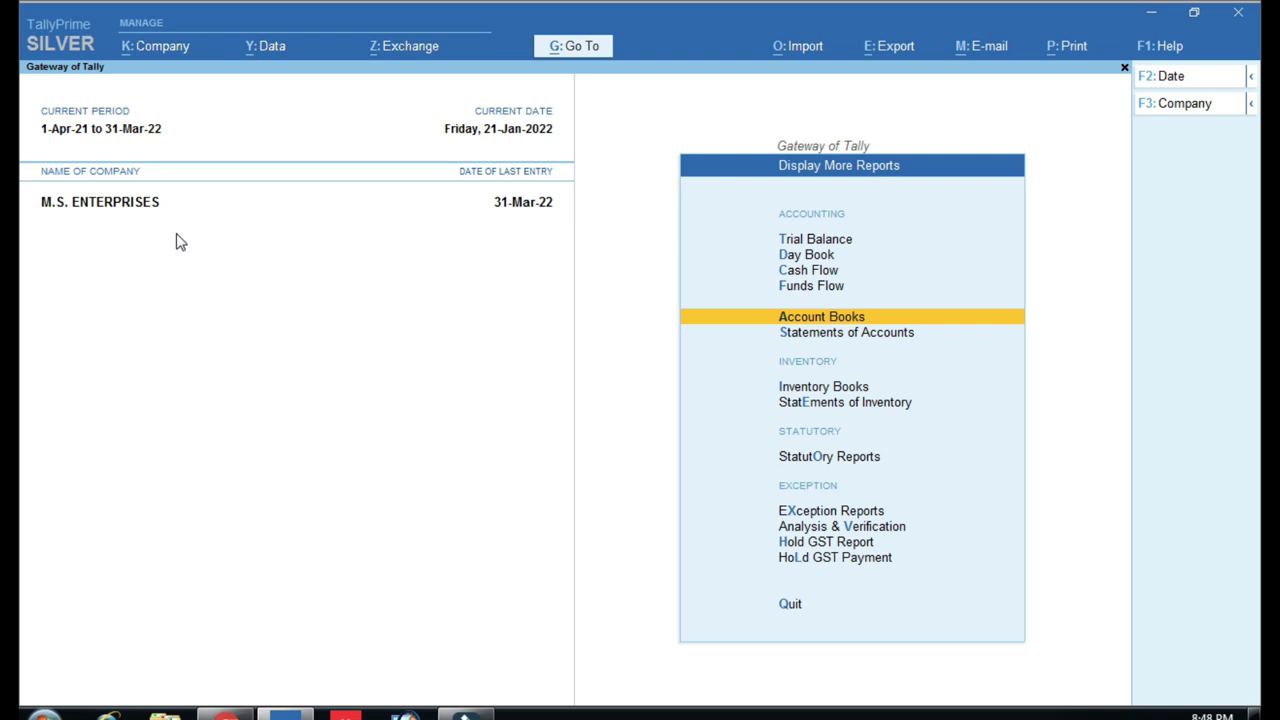
{"action": "key", "text": "Escape"}
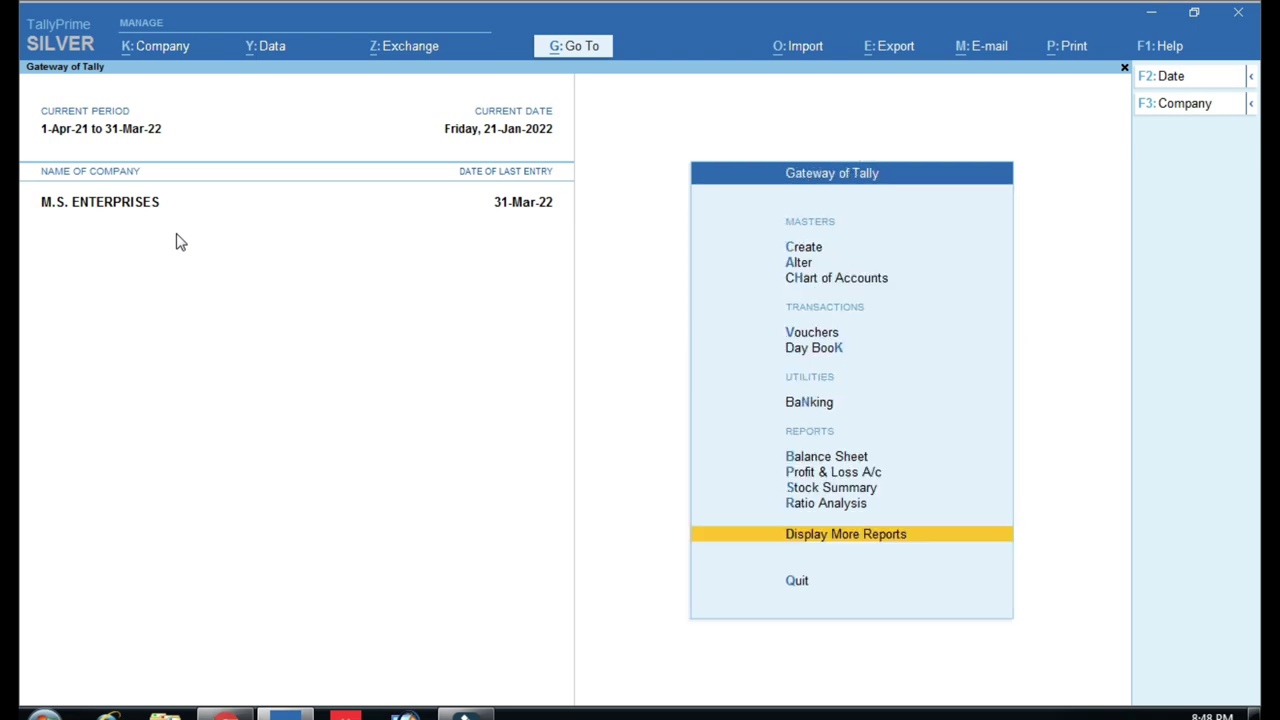
{"action": "key", "text": "Escape"}
{"action": "key", "text": "n"}
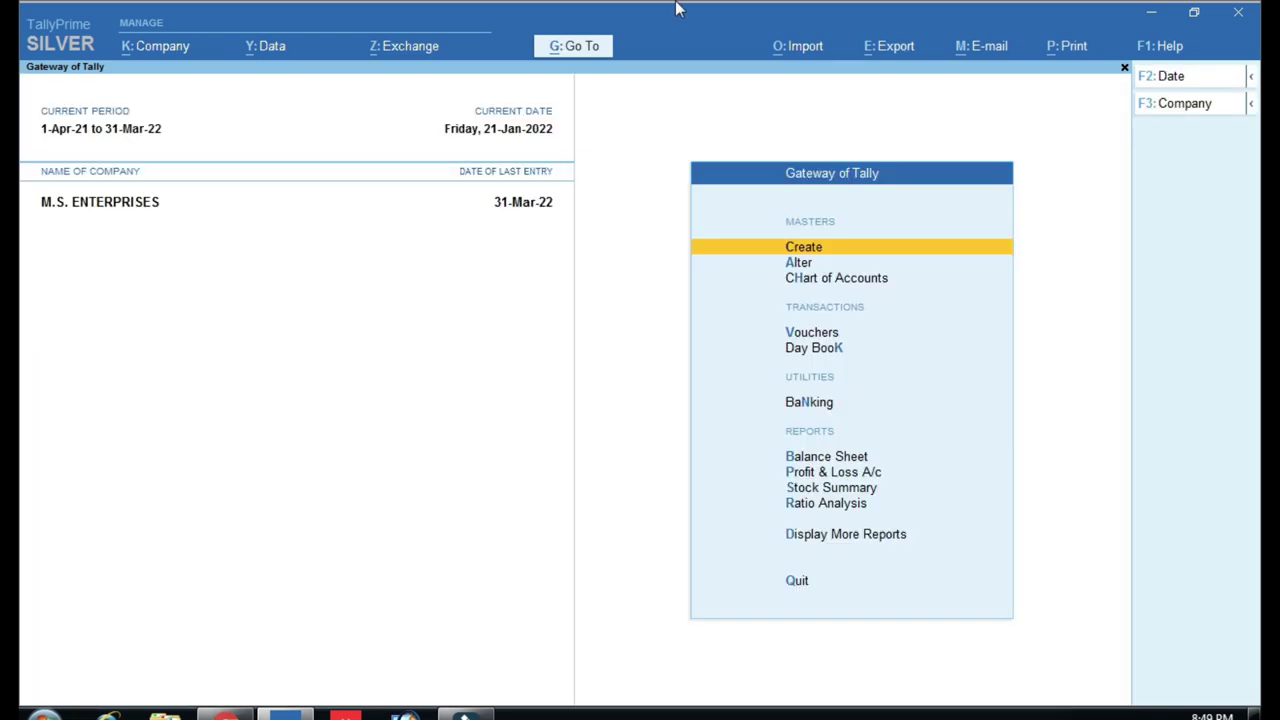
Check the status of the configured TDLs and add-ons, and return to the Gateway of Tally
{"action": "left_click", "coordinate": [1160, 47]}
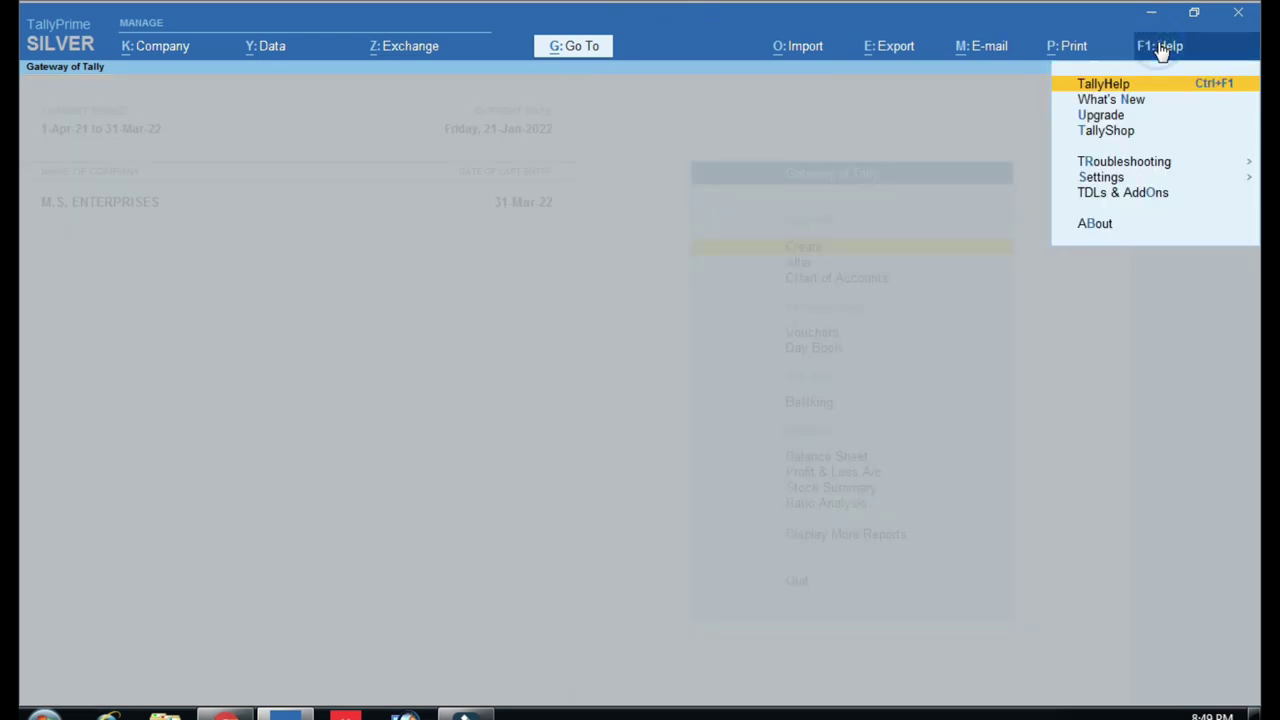
{"action": "left_click", "coordinate": [1140, 196]}
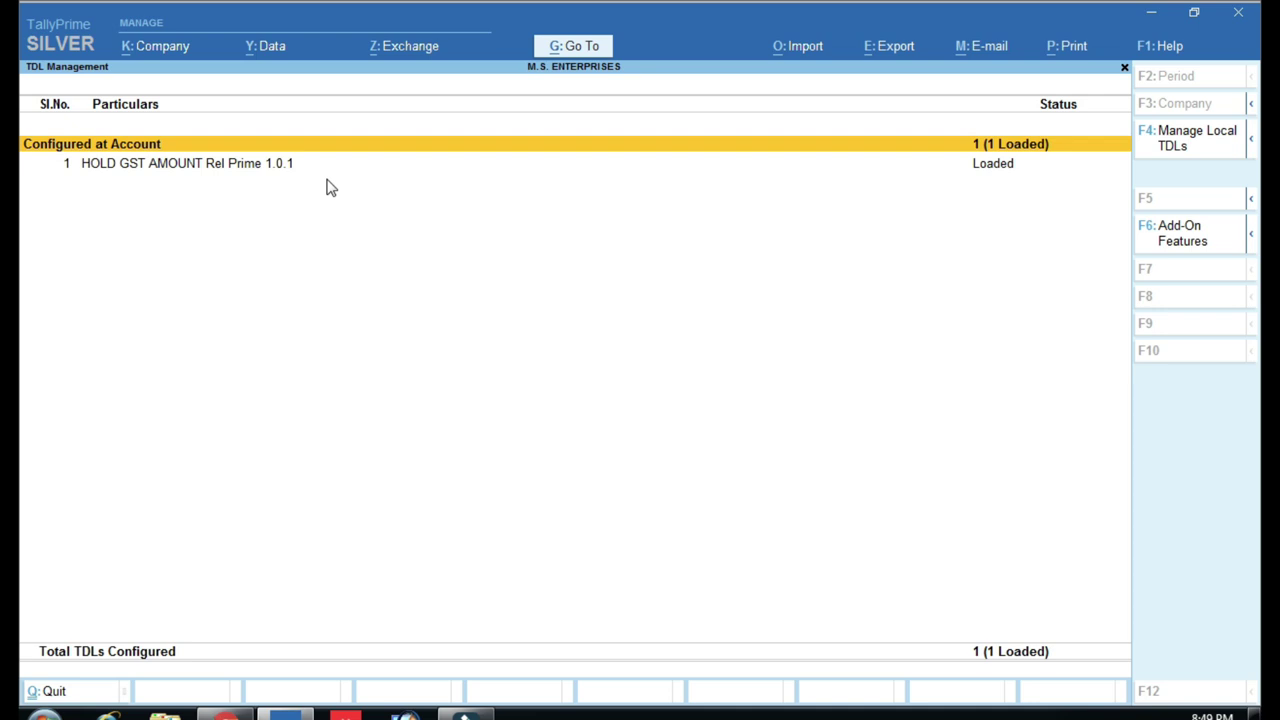
{"action": "key", "text": "Escape"}
{"action": "key", "text": "Escape"}
{"action": "key", "text": "Escape"}
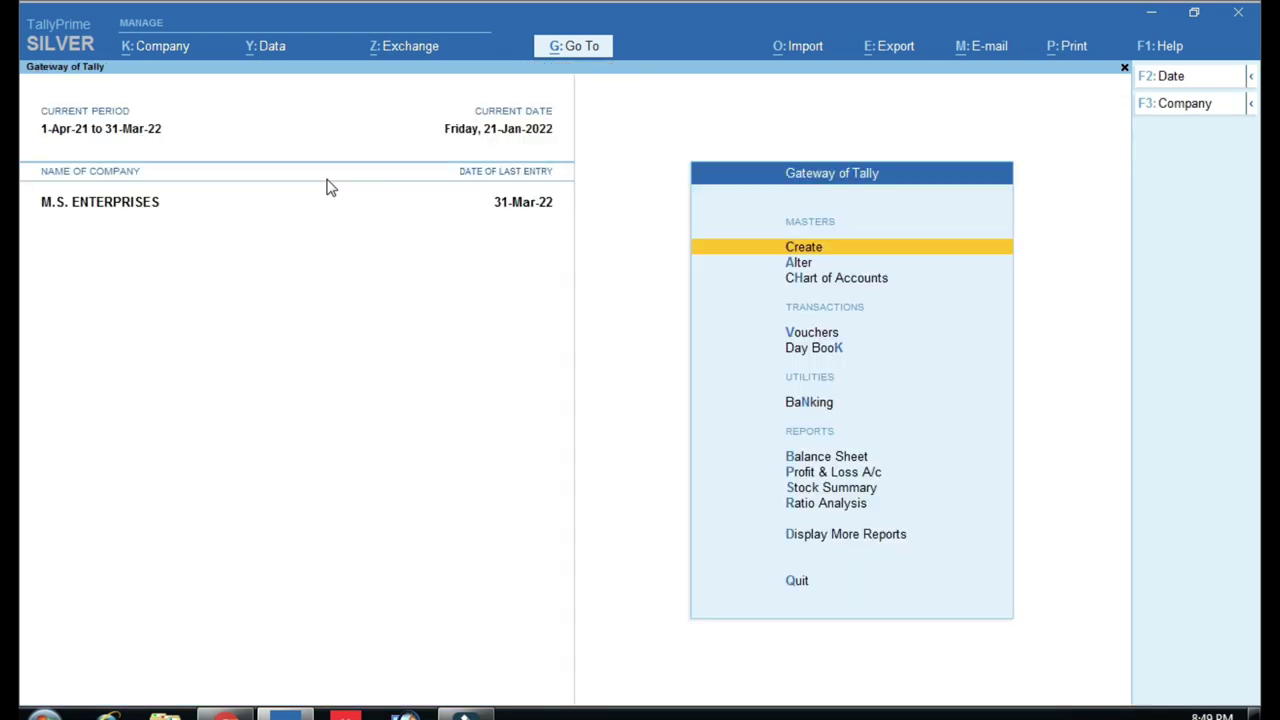